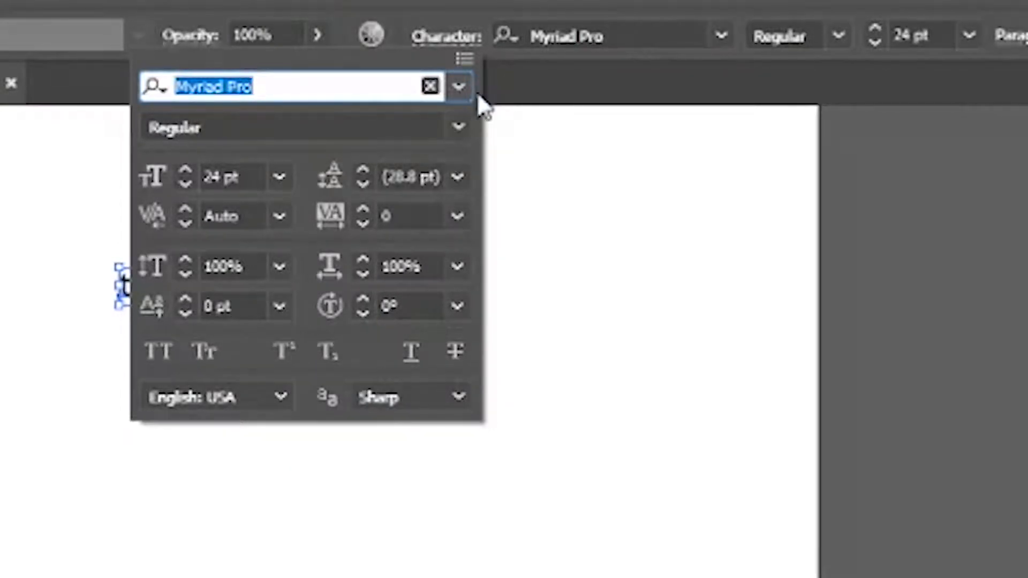
Browse the font list, keep techno_desinger in Myriad Pro, close Character settings and select the text
{"action": "left_click", "coordinate": [455, 90]}
{"action": "scroll", "coordinate": [459, 482], "scroll_direction": "down", "scroll_amount": 12}
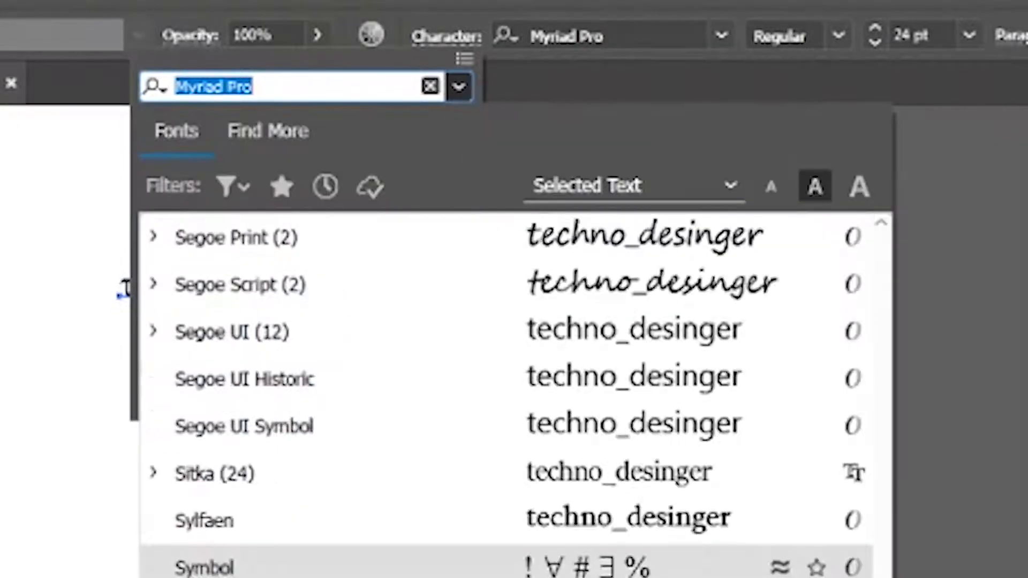
{"action": "scroll", "coordinate": [509, 396], "scroll_direction": "up", "scroll_amount": 15}
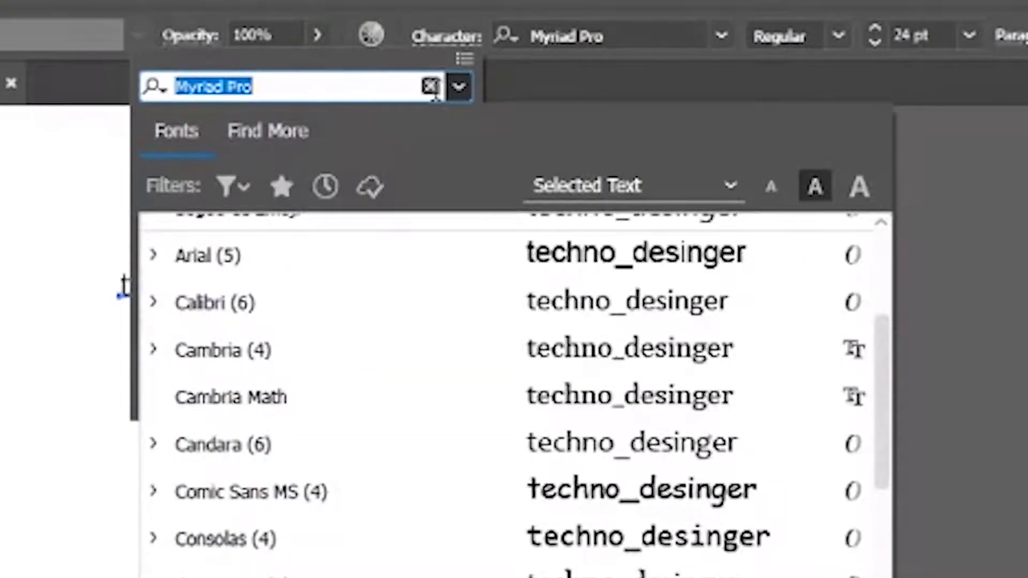
{"action": "left_click", "coordinate": [431, 87]}
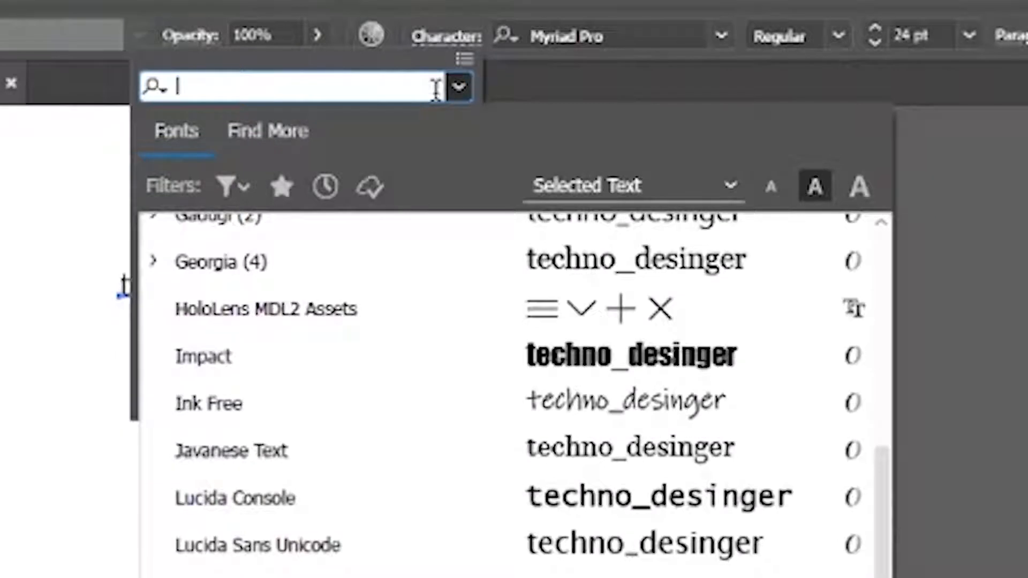
{"action": "left_click", "coordinate": [467, 92]}
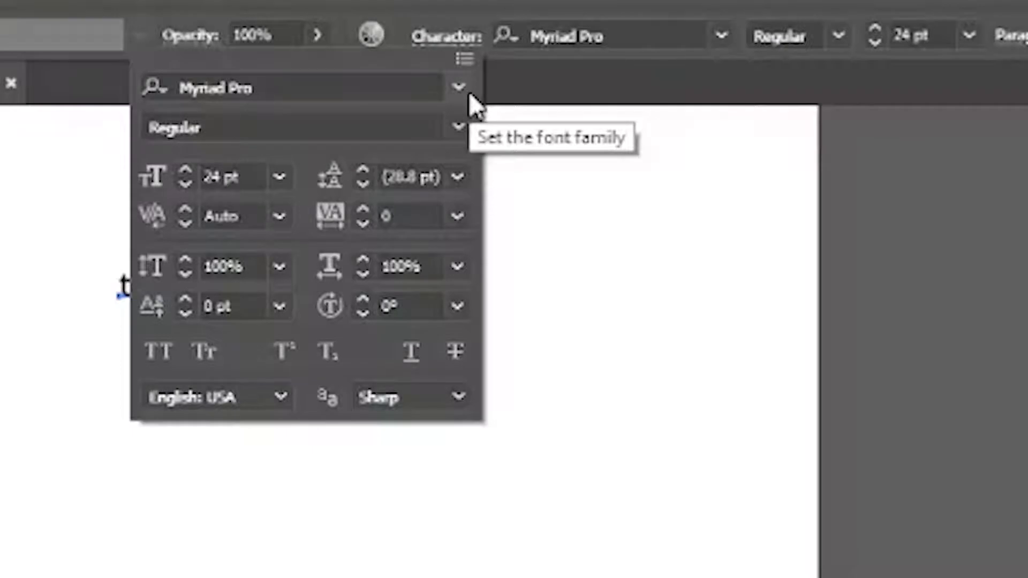
{"action": "left_click", "coordinate": [454, 37]}
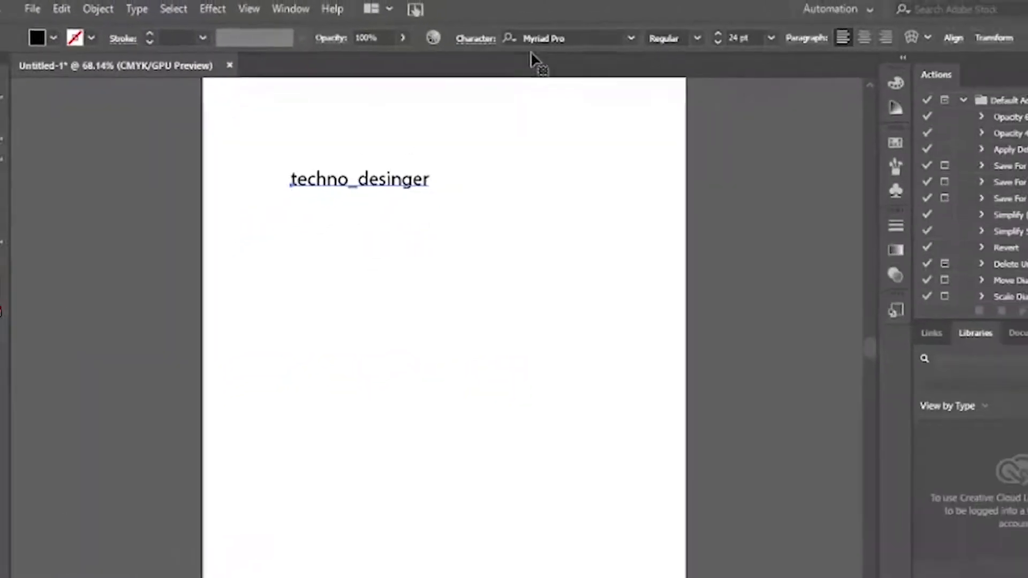
{"action": "left_click", "coordinate": [426, 187]}
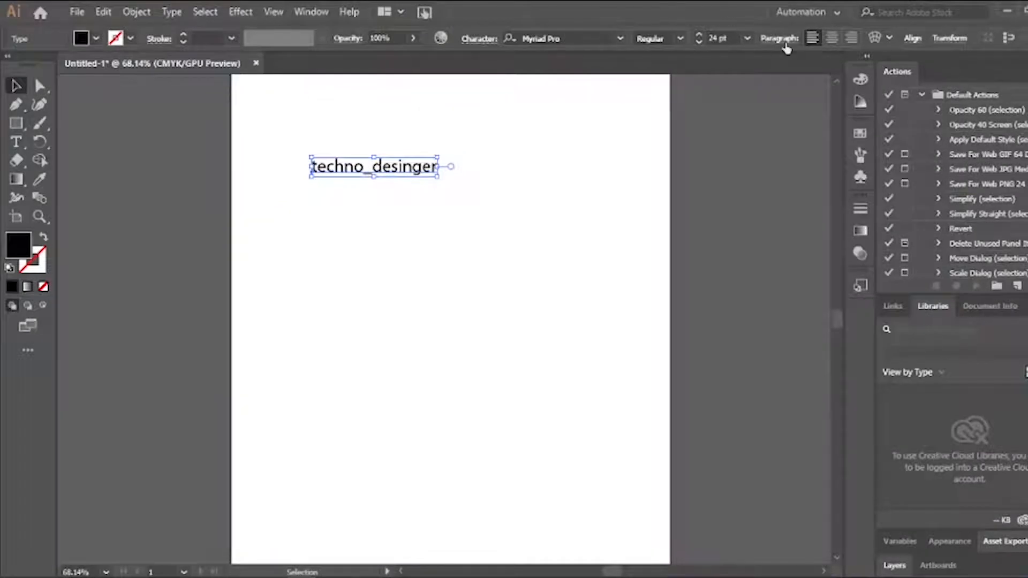
Set the techno_desinger text to 36 pt and nudge it slightly lower on the artboard
{"action": "left_click", "coordinate": [780, 38]}
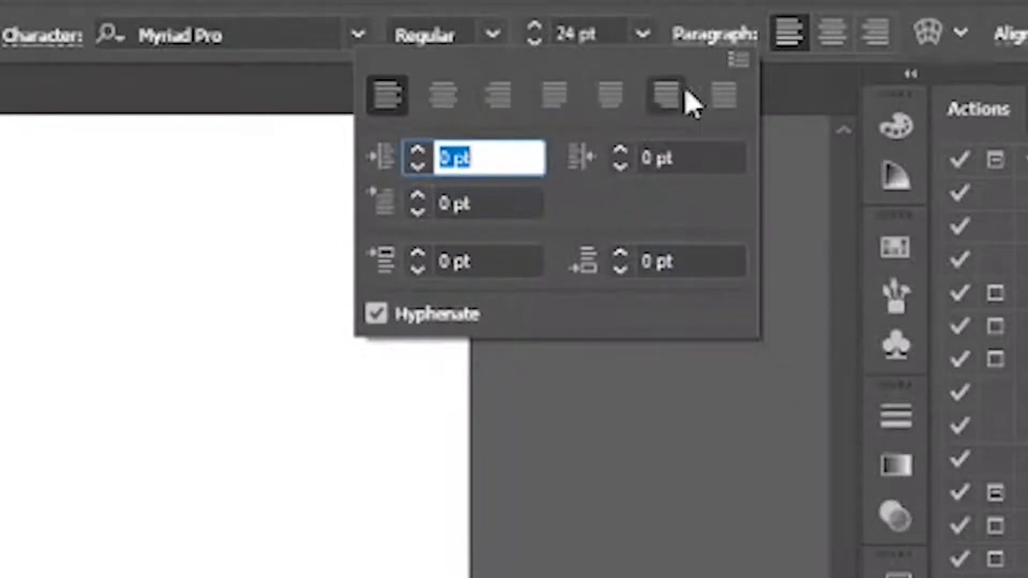
{"action": "left_click", "coordinate": [729, 41]}
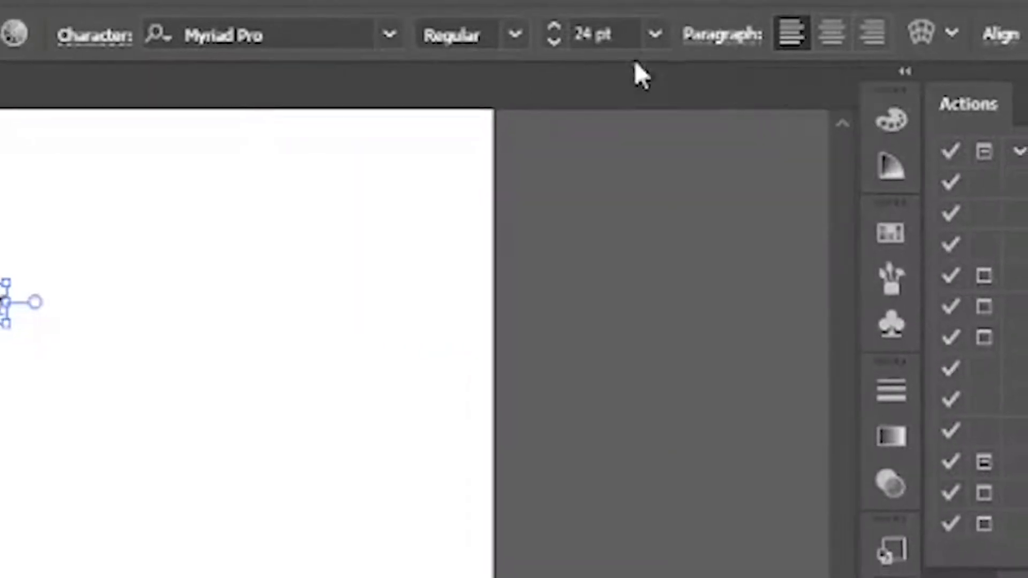
{"action": "left_click", "coordinate": [660, 34]}
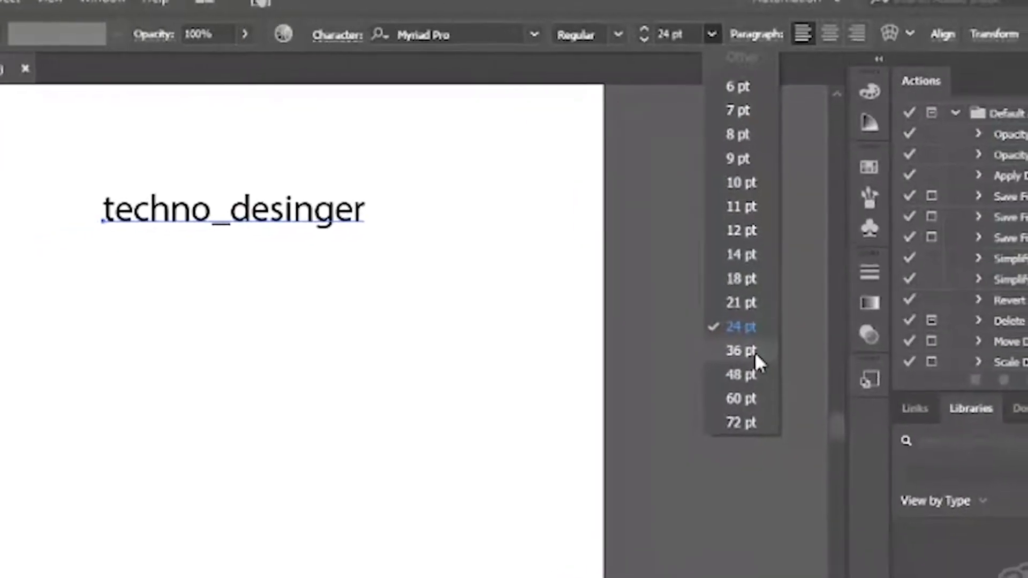
{"action": "left_click", "coordinate": [758, 338]}
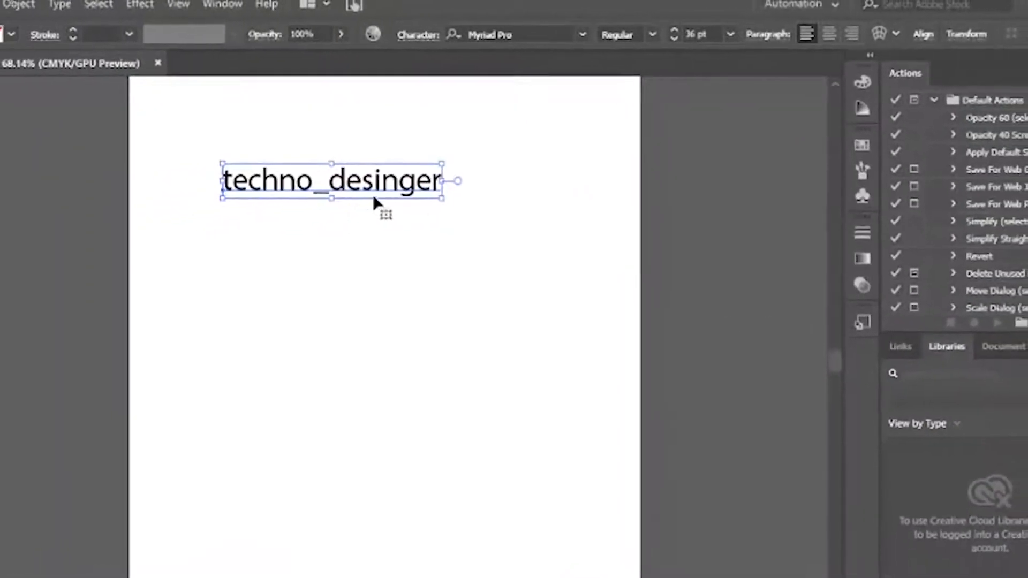
{"action": "left_click_drag", "start_coordinate": [408, 178], "coordinate": [425, 200]}
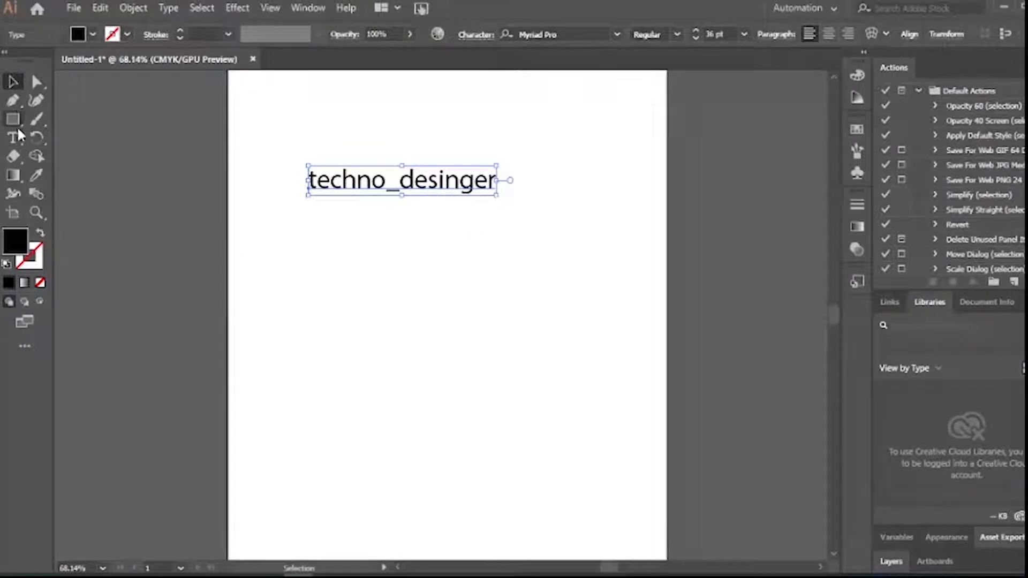
Choose the Type on a Path Tool from the Type tool flyout
{"action": "left_click", "coordinate": [17, 135]}
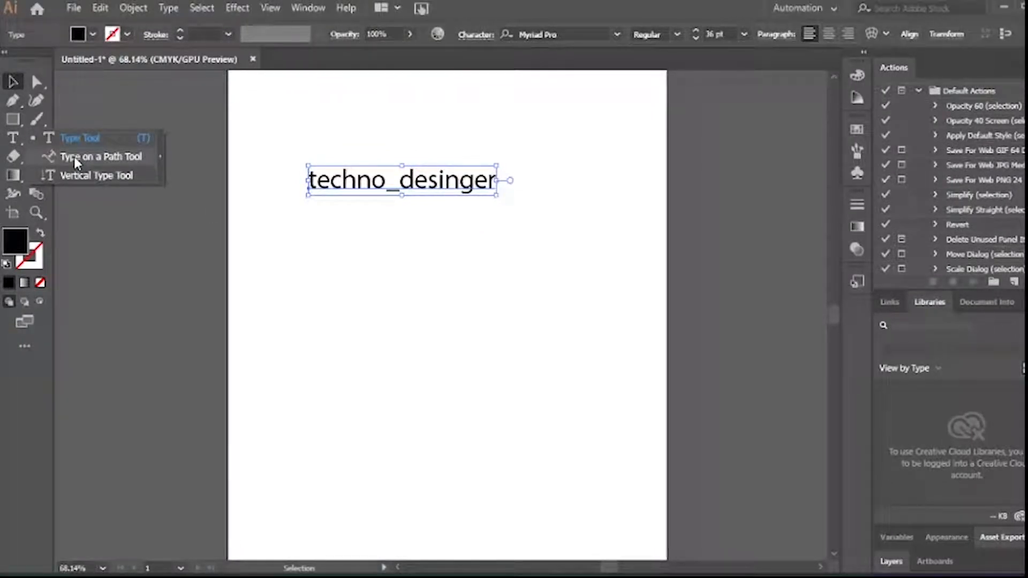
{"action": "left_click", "coordinate": [75, 157]}
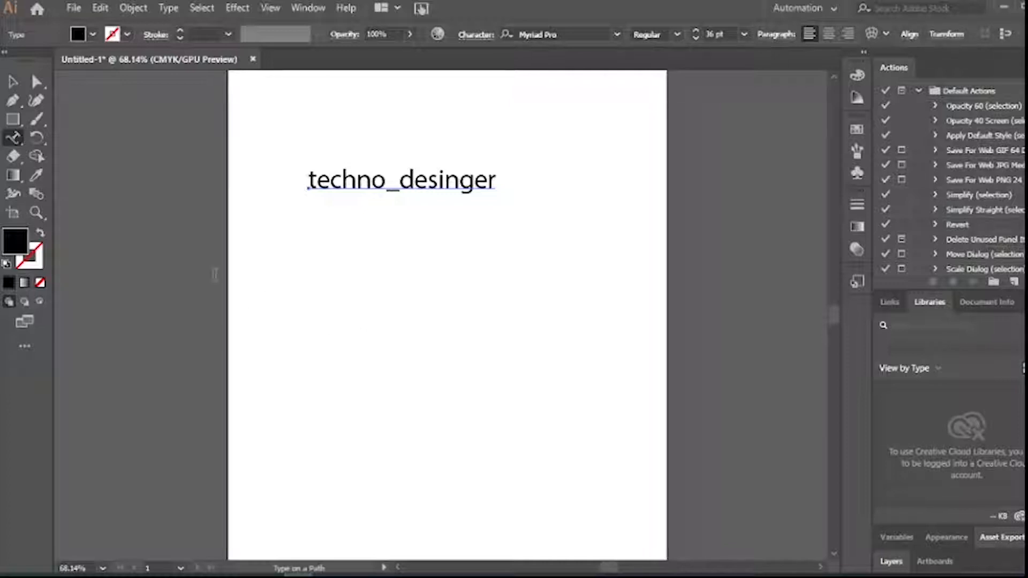
Draw a three-anchor wavy curve below the heading with a black stroke and no fill
{"action": "left_click", "coordinate": [13, 100]}
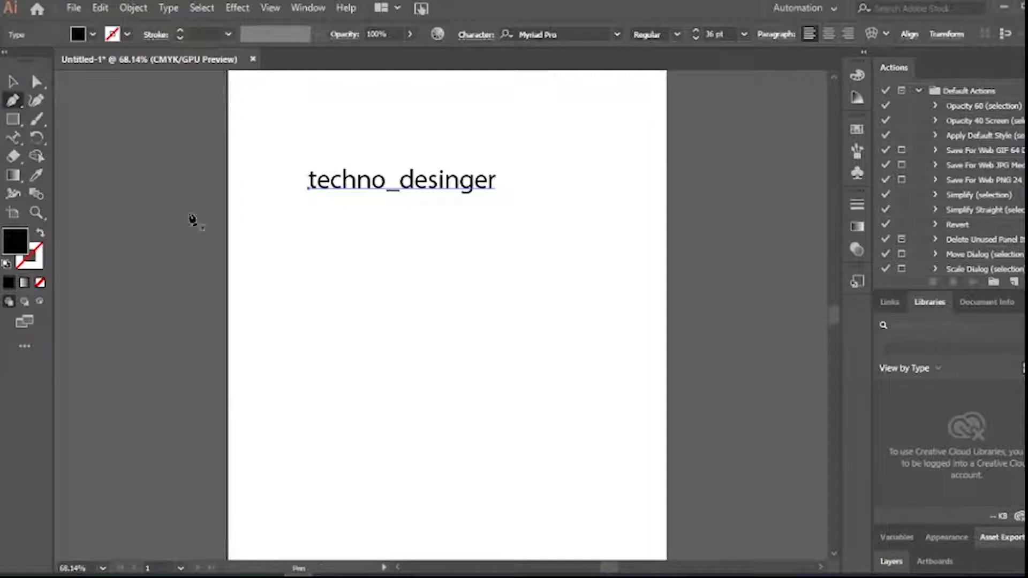
{"action": "left_click", "coordinate": [316, 339]}
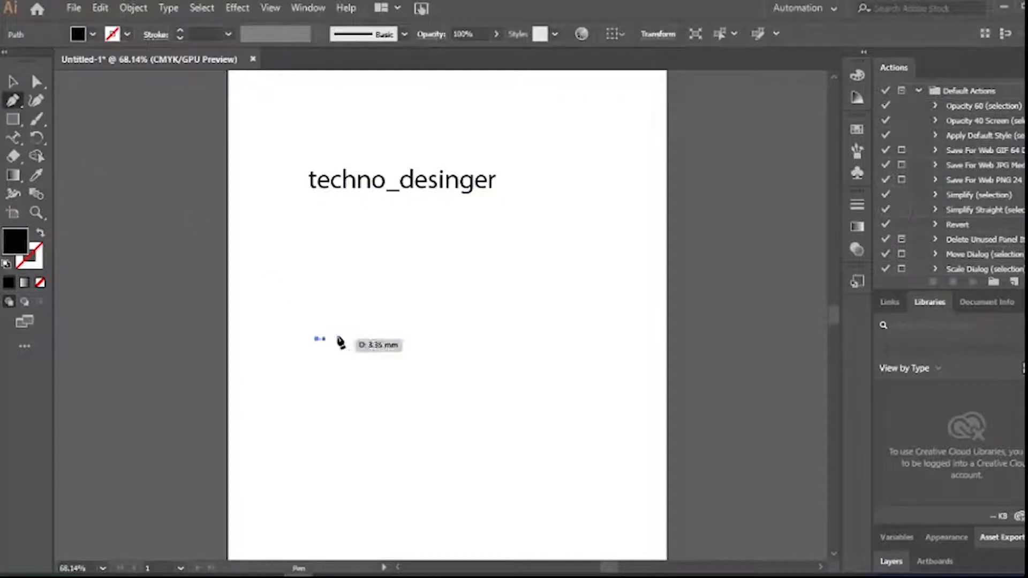
{"action": "left_click_drag", "start_coordinate": [436, 330], "coordinate": [527, 353]}
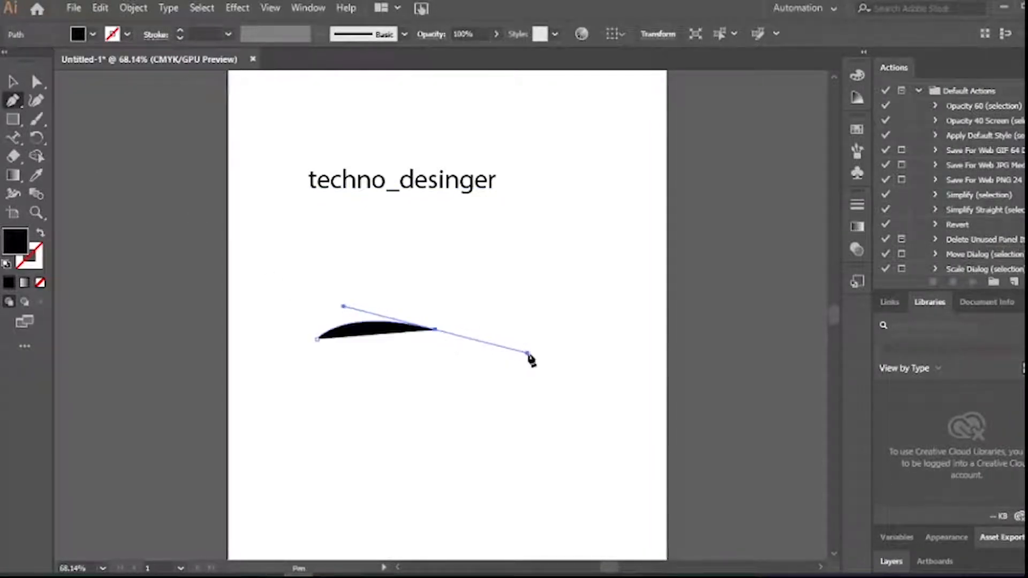
{"action": "left_click", "coordinate": [598, 304]}
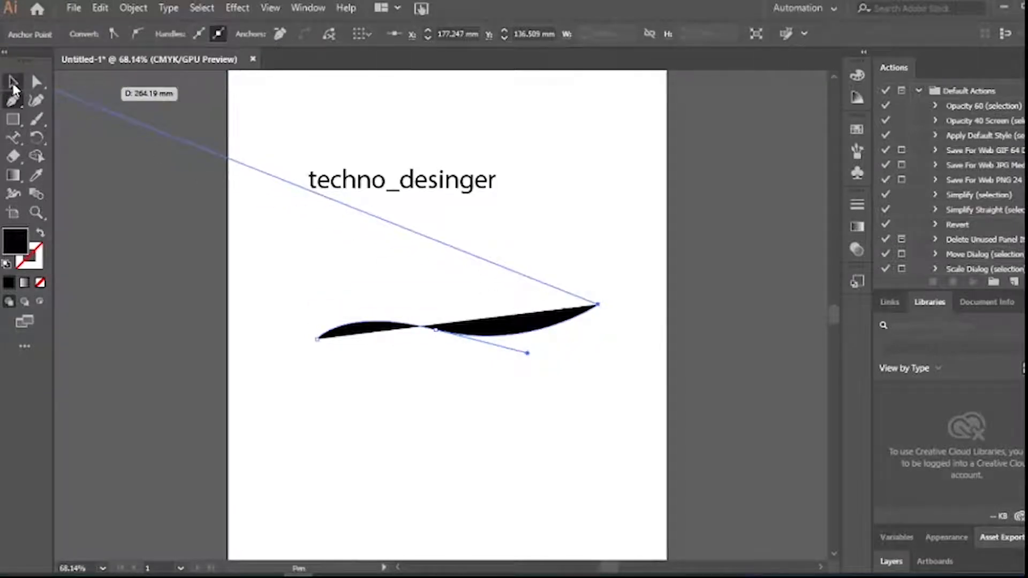
{"action": "left_click", "coordinate": [13, 81]}
{"action": "left_click", "coordinate": [40, 235]}
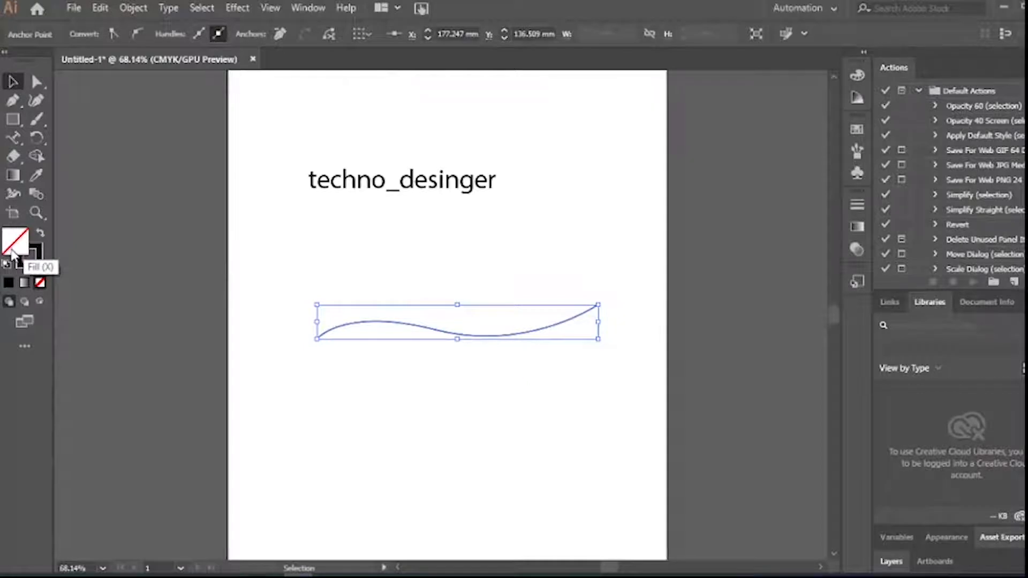
{"action": "left_click", "coordinate": [20, 260]}
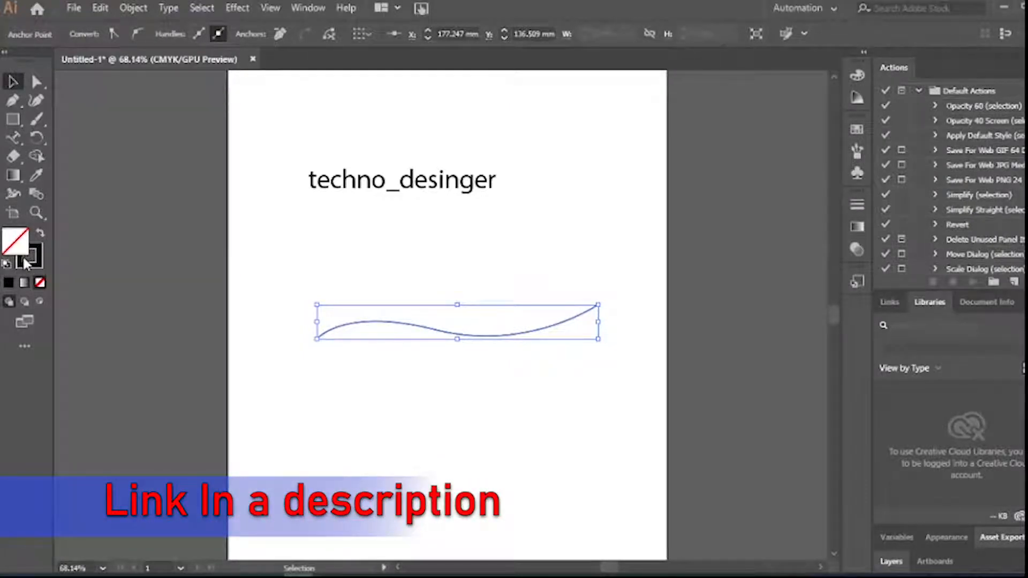
{"action": "left_click", "coordinate": [375, 364]}
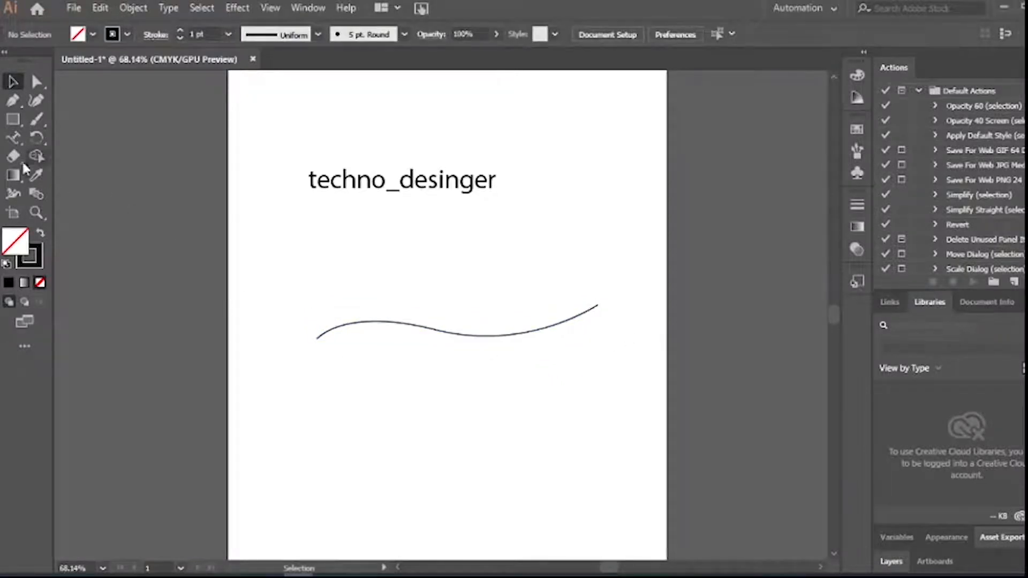
{"action": "left_click", "coordinate": [13, 137]}
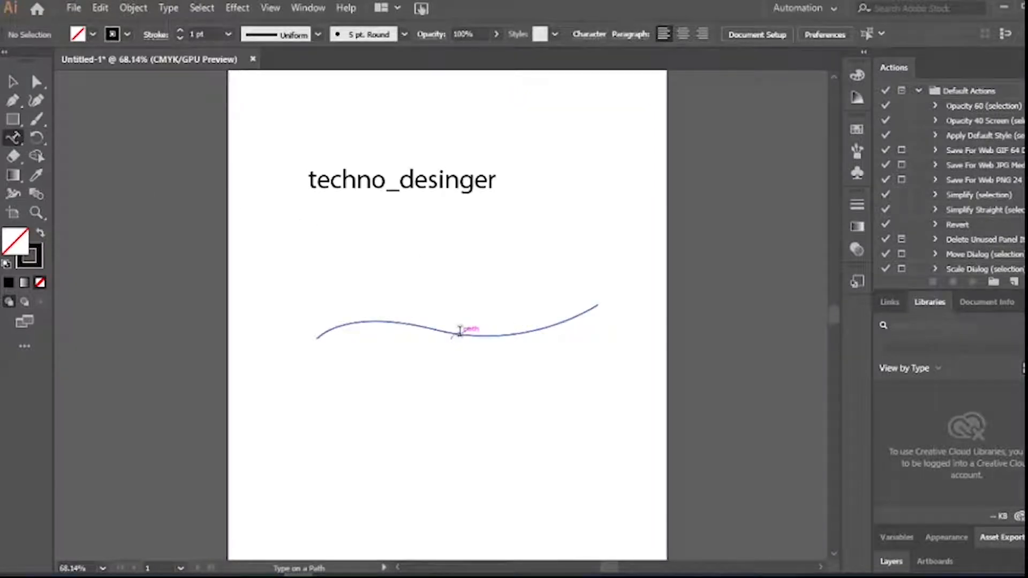
Type 'techno_designer' along the wavy curve and drag its start and end brackets to centre it
{"action": "left_click", "coordinate": [450, 330]}
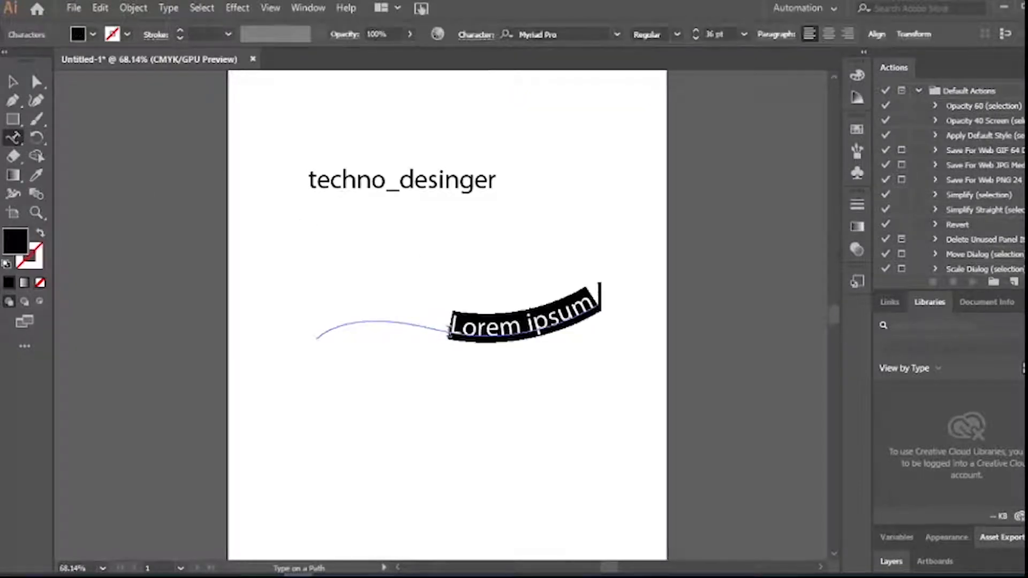
{"action": "type", "text": "t"}
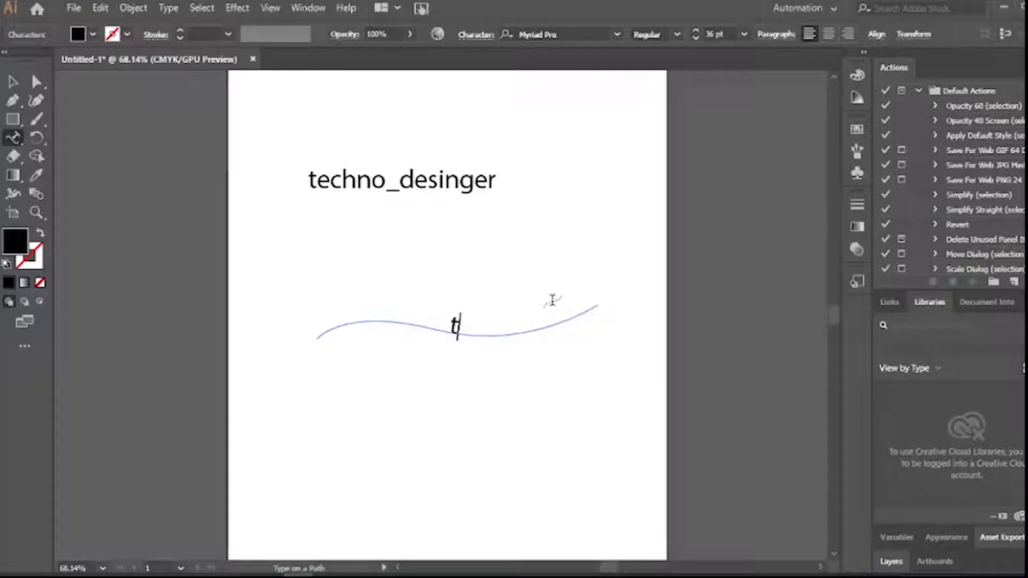
{"action": "type", "text": "echno_desi"}
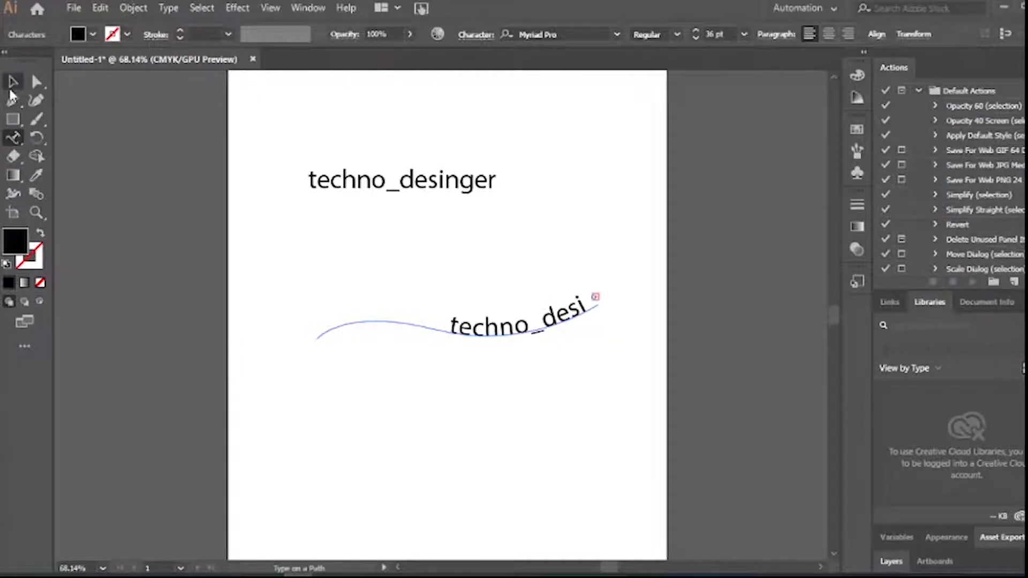
{"action": "left_click", "coordinate": [13, 81]}
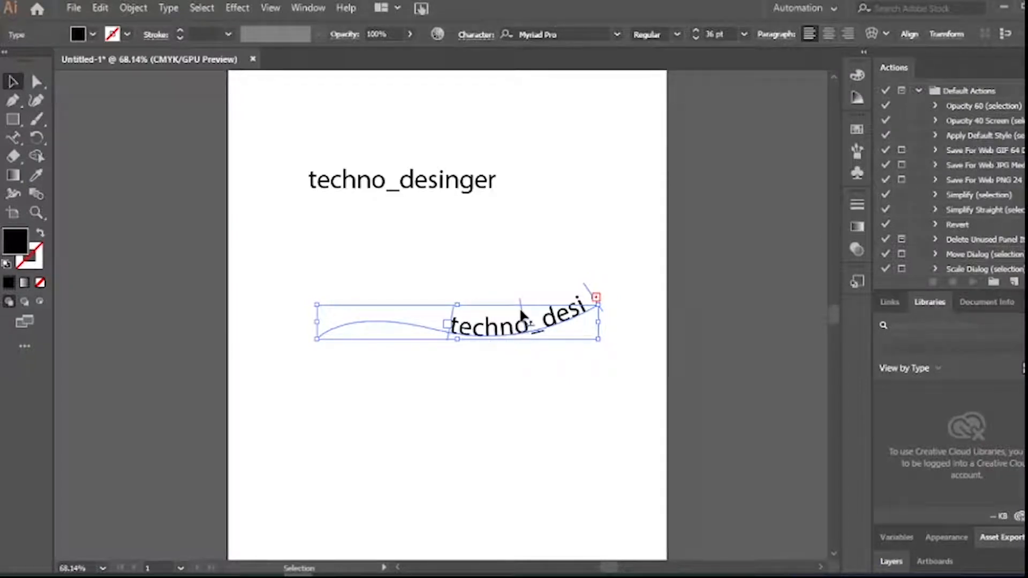
{"action": "left_click_drag", "start_coordinate": [521, 311], "coordinate": [464, 301]}
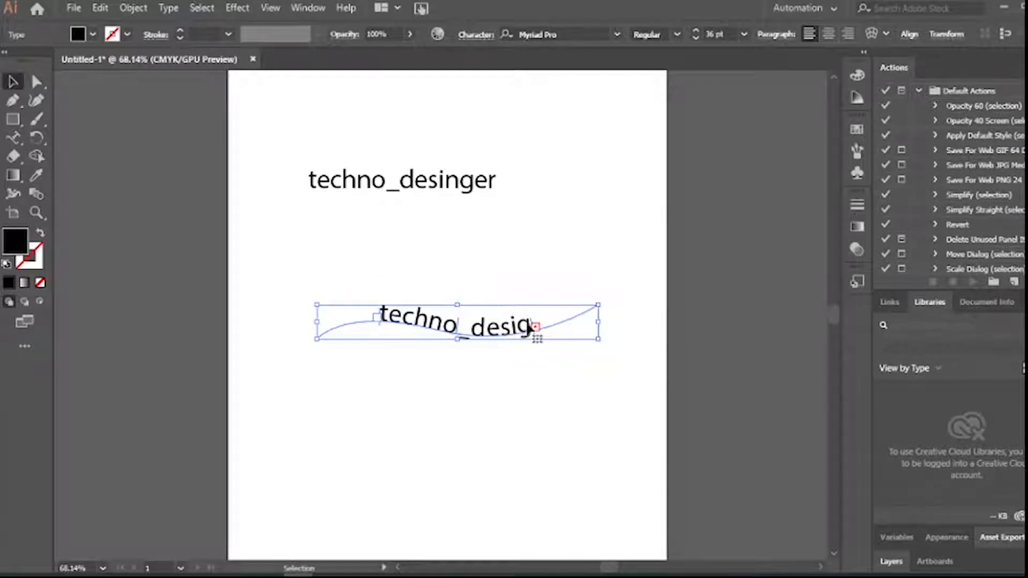
{"action": "left_click_drag", "start_coordinate": [532, 326], "coordinate": [566, 294]}
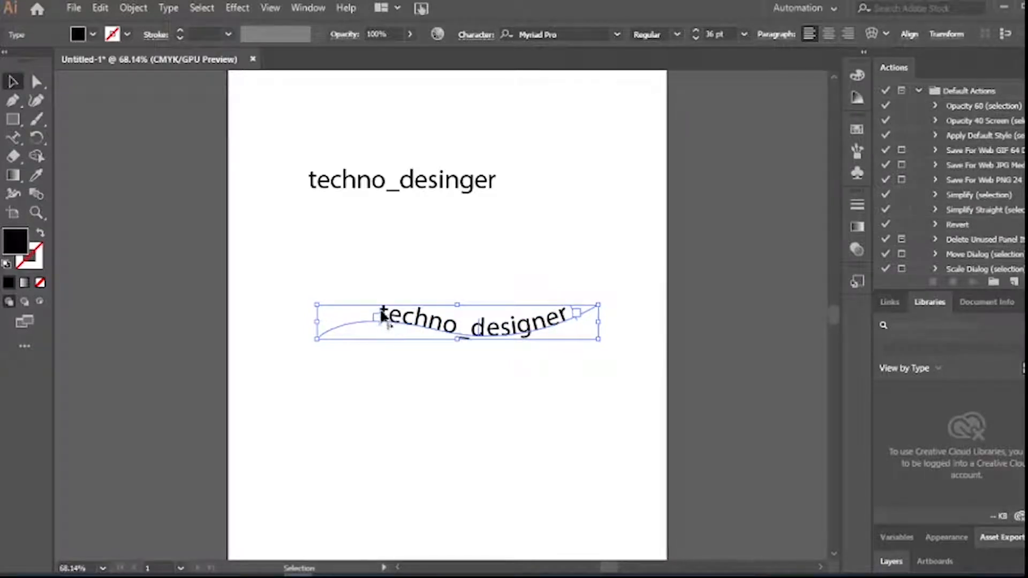
{"action": "left_click_drag", "start_coordinate": [381, 313], "coordinate": [376, 313]}
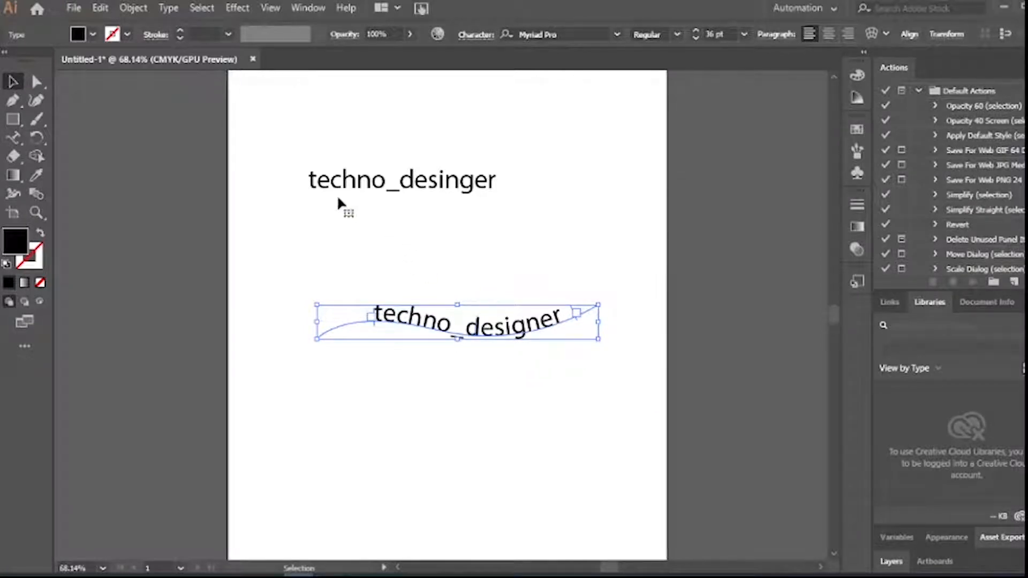
{"action": "left_click", "coordinate": [12, 140]}
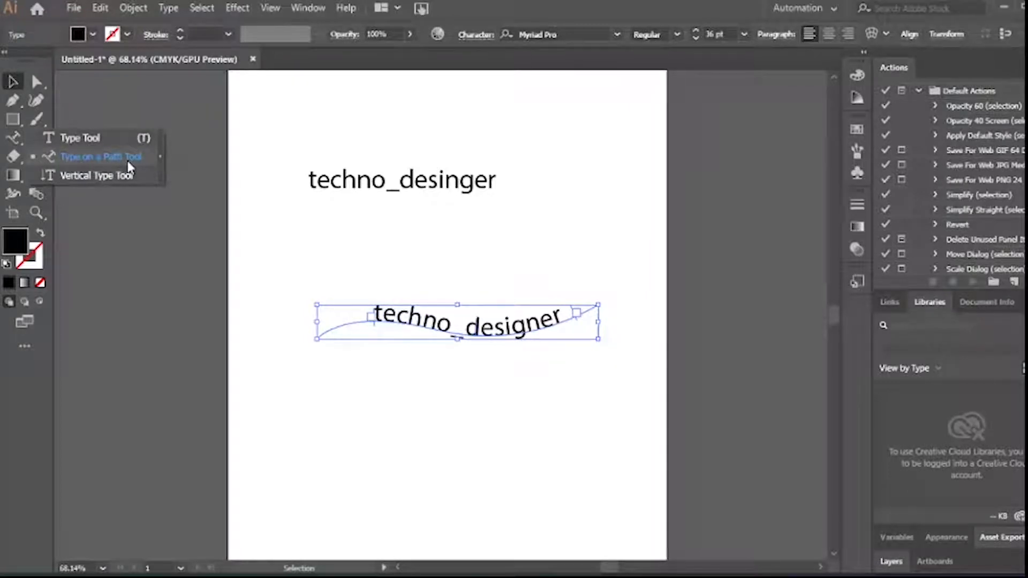
Select all the artwork and delete it, leaving a blank artboard
{"action": "left_click", "coordinate": [12, 83]}
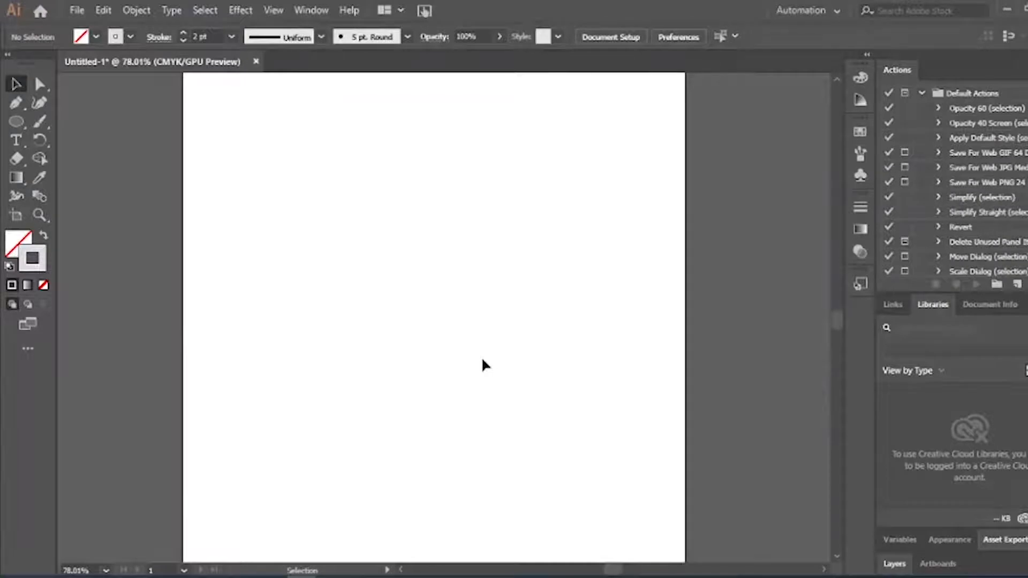
Draw a roughly 78 mm circle outward from the artboard centre with the Ellipse Tool
{"action": "left_click", "coordinate": [41, 141]}
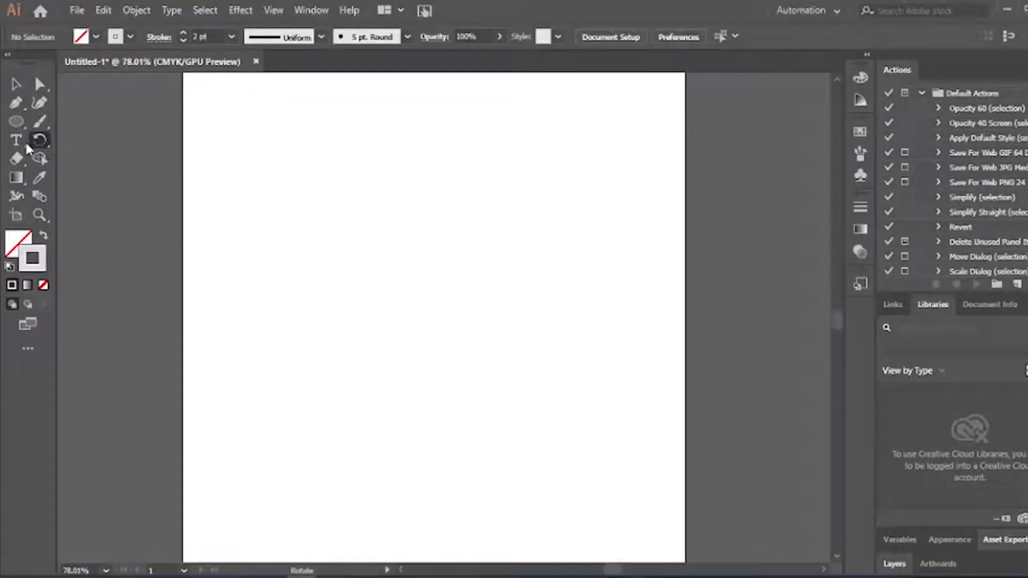
{"action": "left_click", "coordinate": [17, 142]}
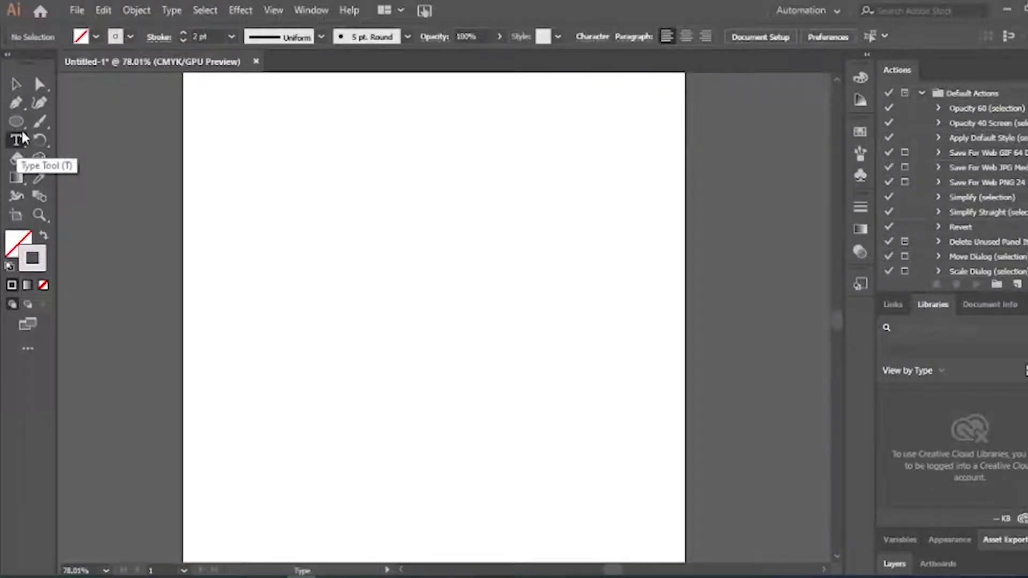
{"action": "left_click_drag", "start_coordinate": [20, 127], "coordinate": [97, 141]}
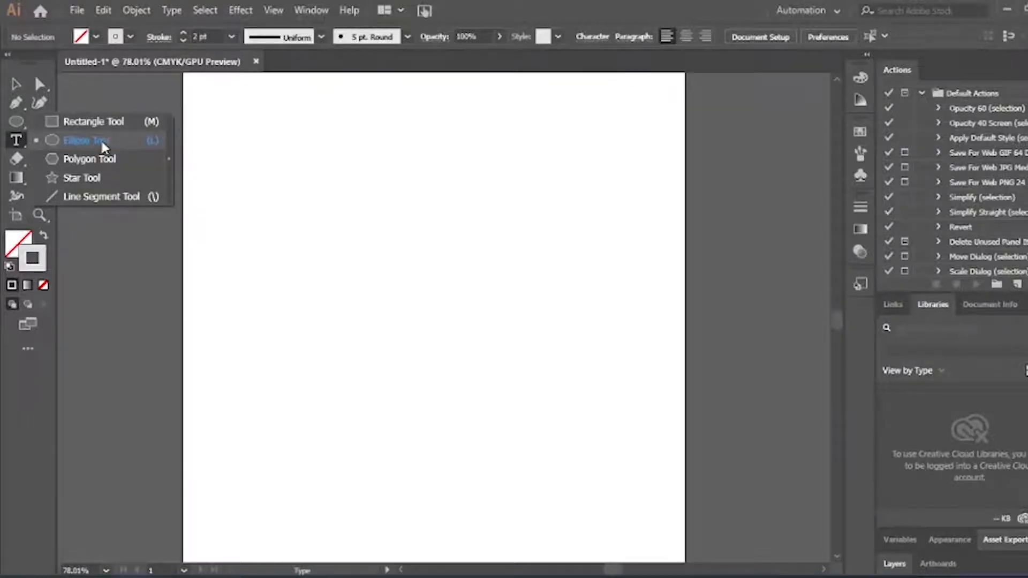
{"action": "left_click_drag", "start_coordinate": [102, 144], "coordinate": [104, 146]}
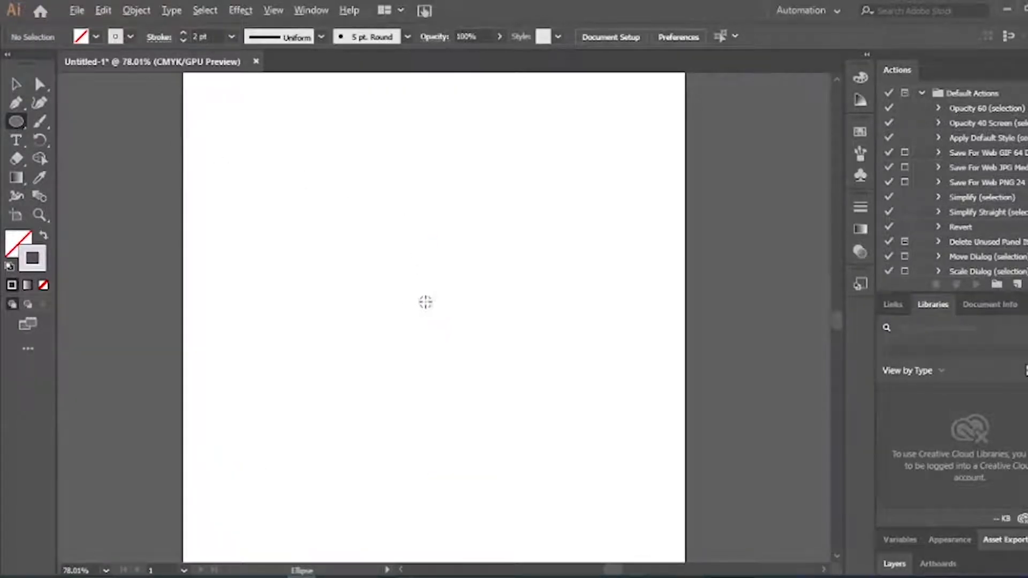
{"action": "mouse_move", "coordinate": [417, 298]}
{"action": "left_mouse_down"}
{"action": "mouse_move", "coordinate": [502, 392]}
{"action": "mouse_move", "coordinate": [472, 357]}
{"action": "mouse_move", "coordinate": [525, 395]}
{"action": "left_mouse_up"}
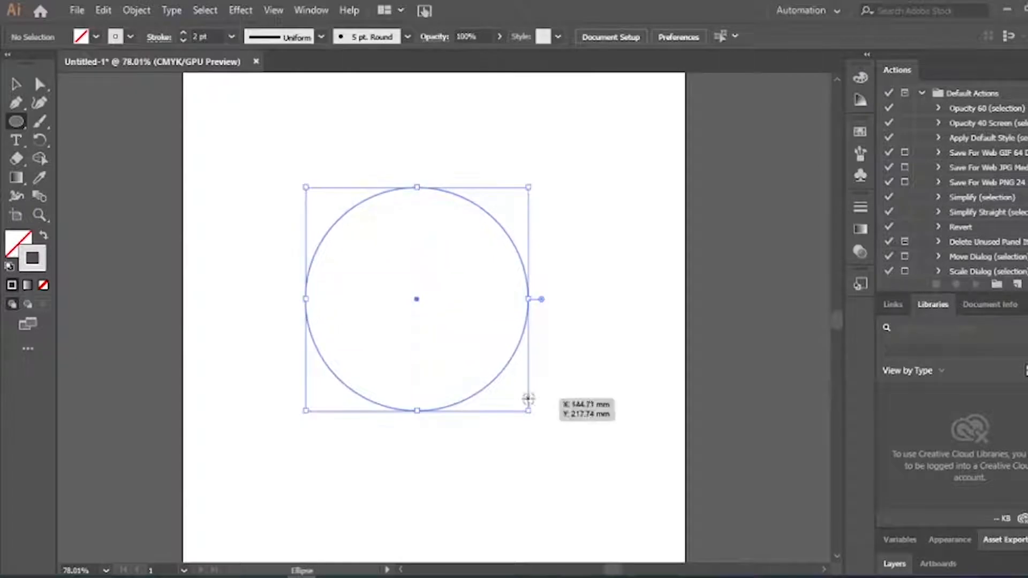
{"action": "left_click", "coordinate": [16, 87]}
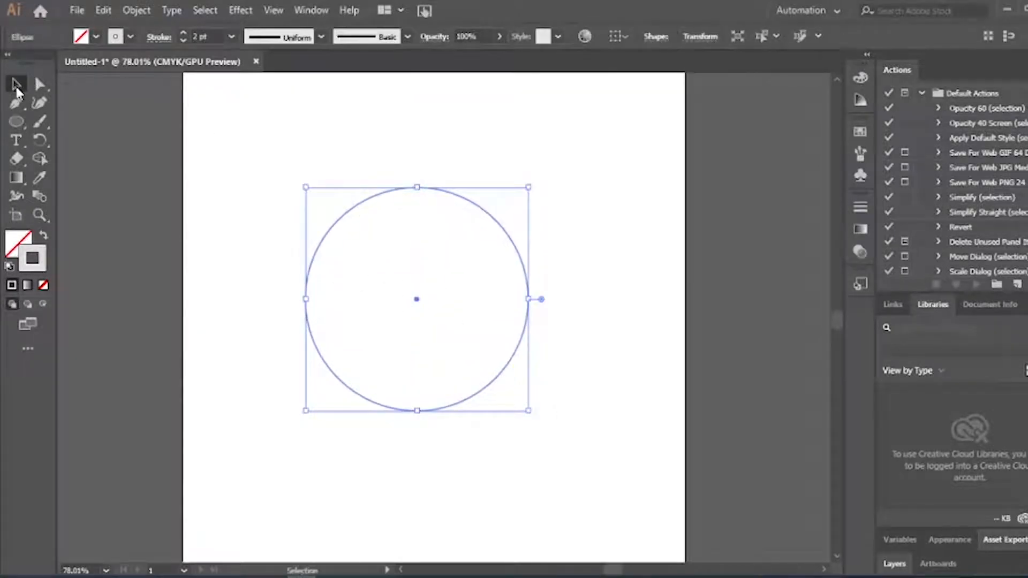
Fill the circle with near-black #111111 and remove its outline
{"action": "left_click", "coordinate": [612, 289]}
{"action": "left_click", "coordinate": [527, 310]}
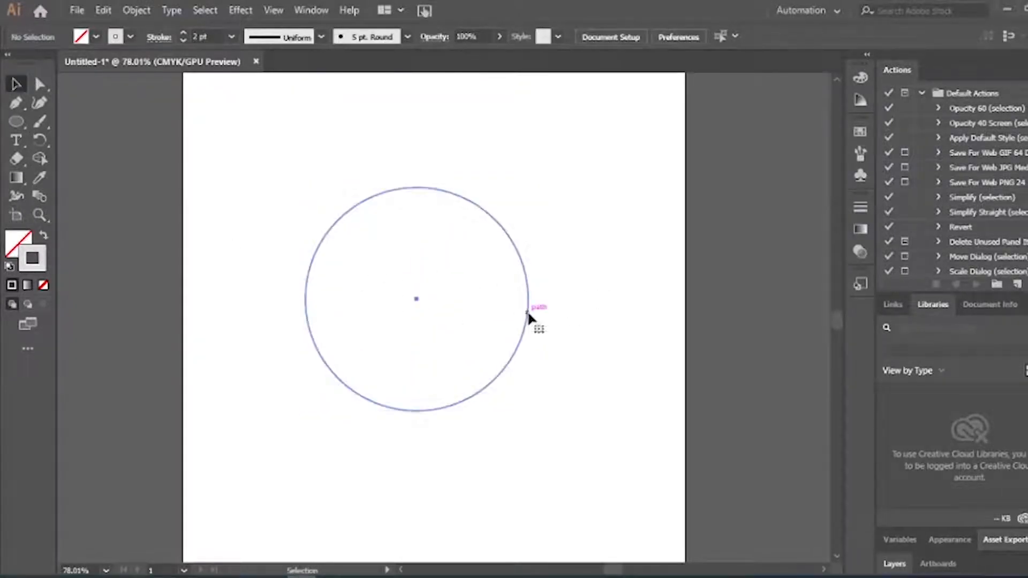
{"action": "double_click", "coordinate": [43, 258]}
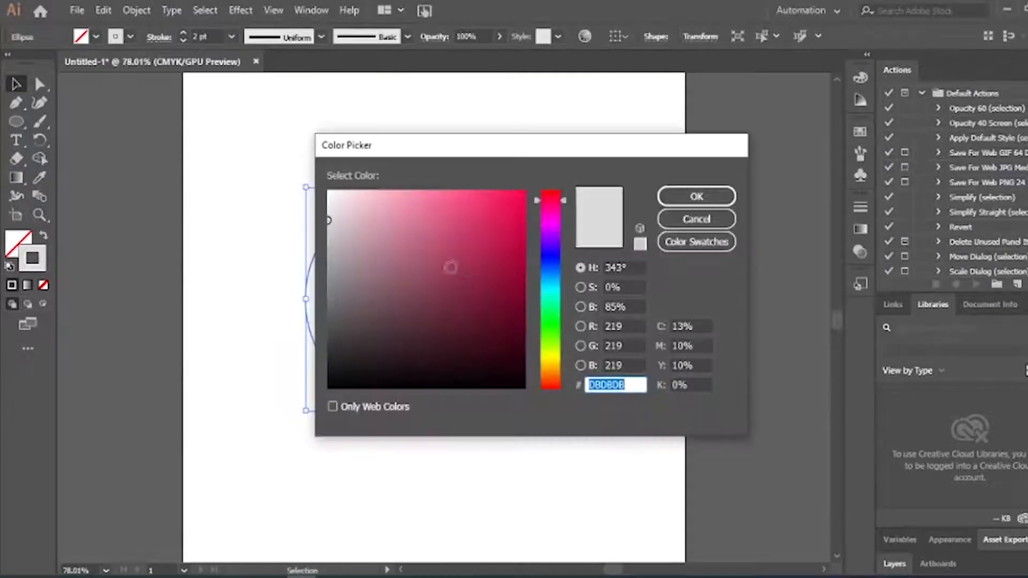
{"action": "left_click", "coordinate": [353, 234]}
{"action": "left_click", "coordinate": [333, 376]}
{"action": "left_click", "coordinate": [698, 196]}
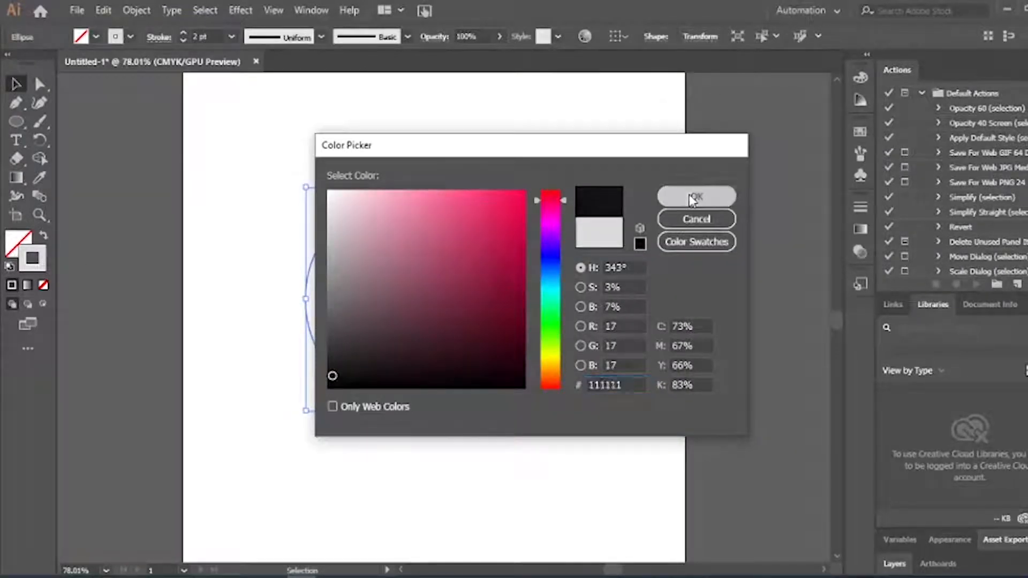
{"action": "left_click", "coordinate": [43, 236]}
Move the black disc slightly right and down
{"action": "left_click", "coordinate": [612, 210]}
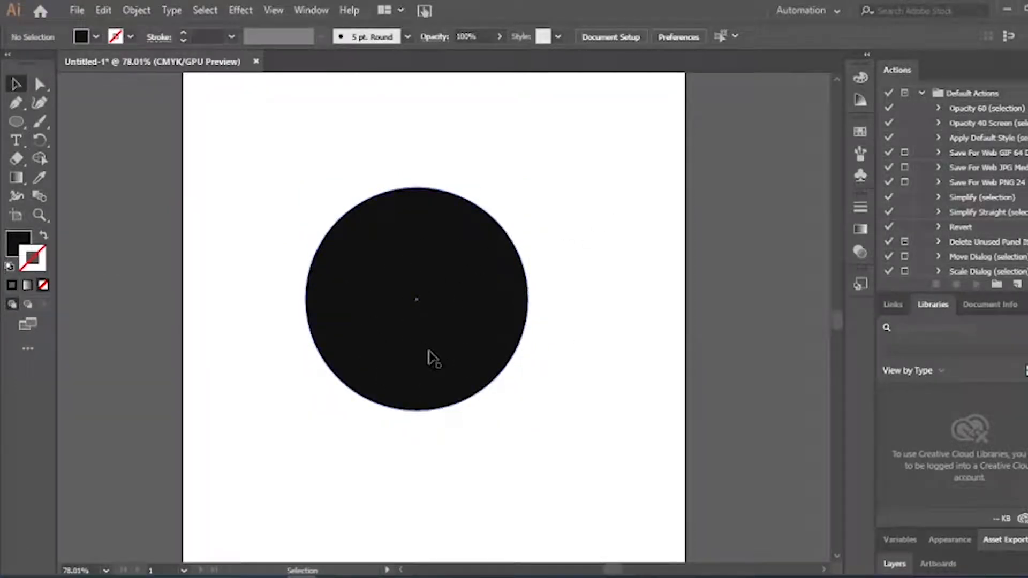
{"action": "left_click", "coordinate": [428, 351]}
{"action": "left_click_drag", "start_coordinate": [427, 302], "coordinate": [450, 321]}
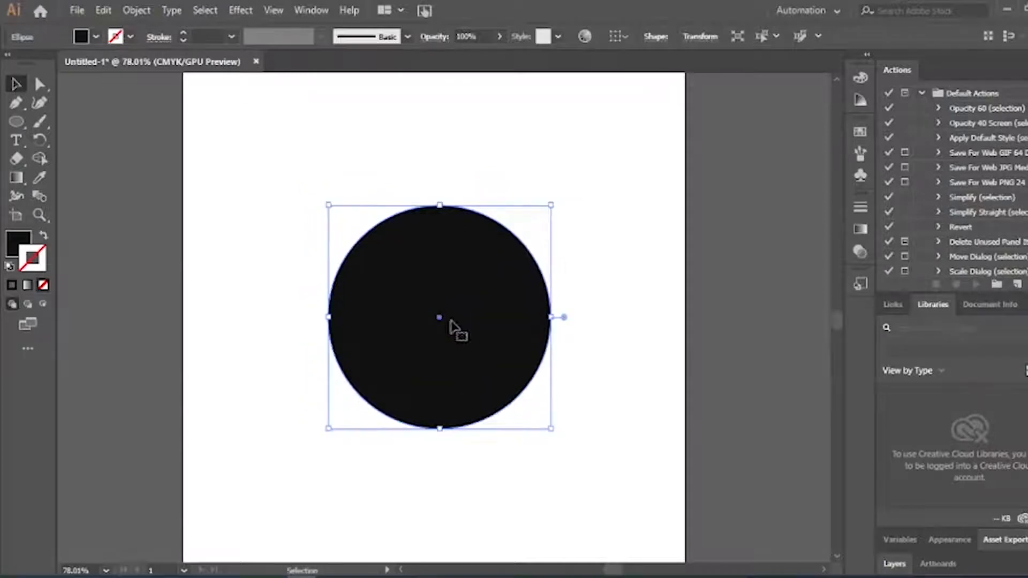
{"action": "left_click", "coordinate": [630, 367]}
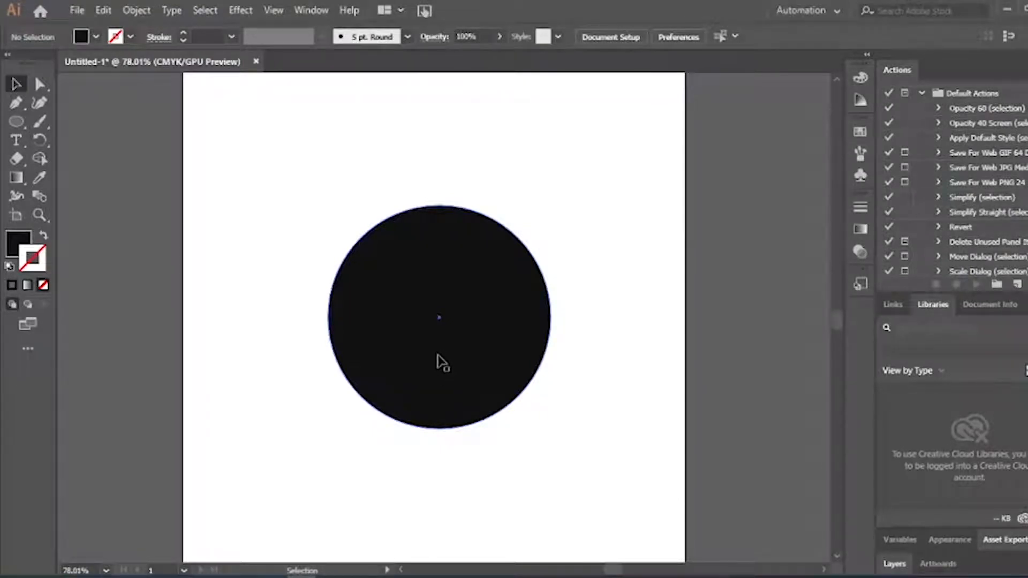
{"action": "left_click", "coordinate": [463, 335]}
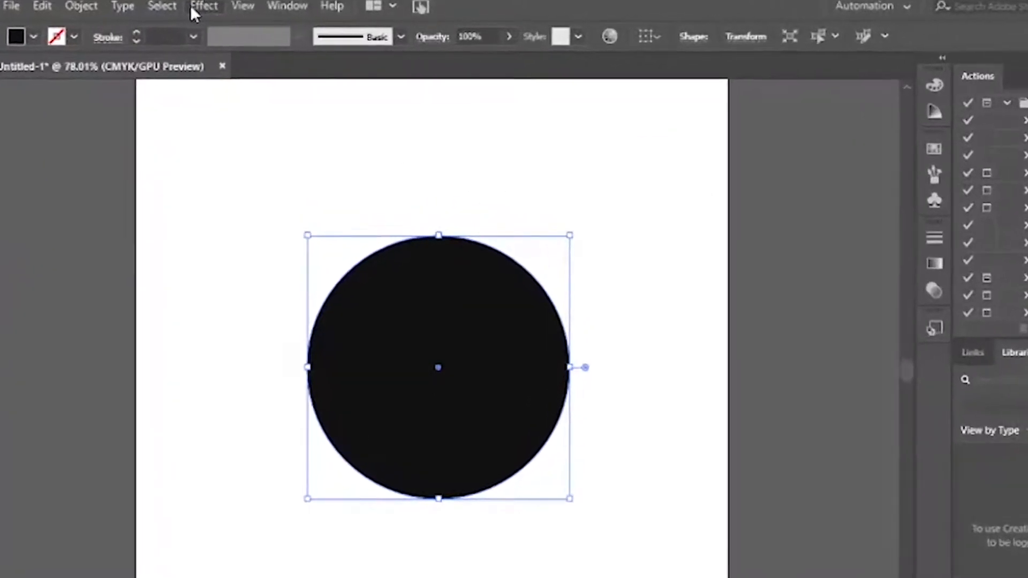
Apply a Zig Zag effect to the disc: size 1.41 mm, 29 ridges per segment, smooth points
{"action": "left_click", "coordinate": [191, 6]}
{"action": "mouse_move", "coordinate": [223, 176]}
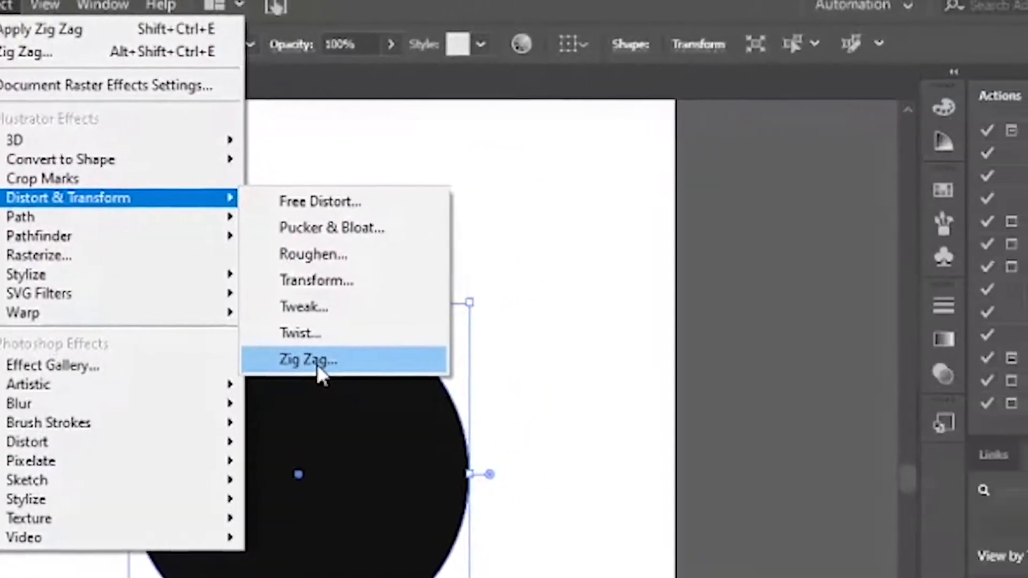
{"action": "left_click", "coordinate": [313, 359]}
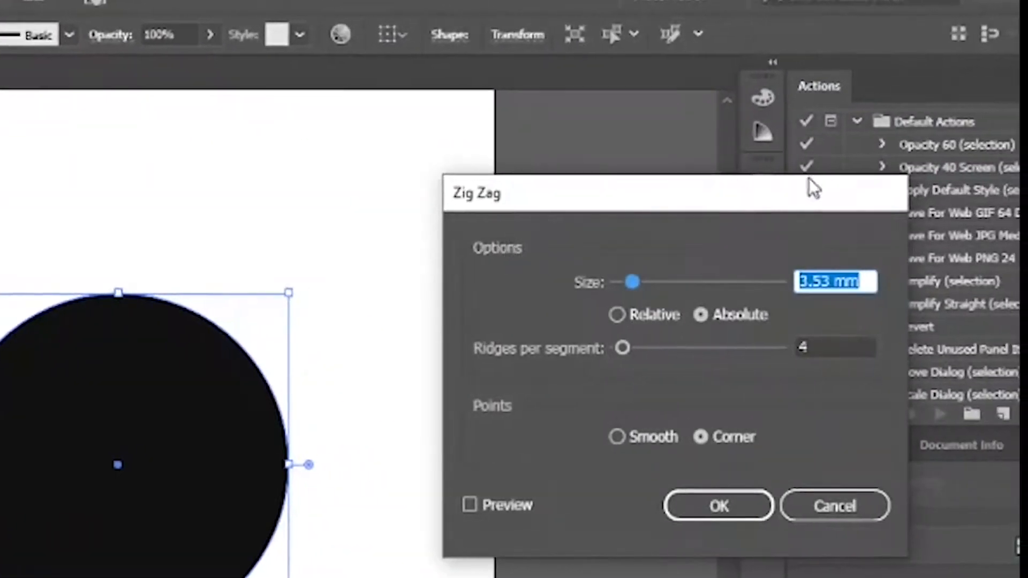
{"action": "left_click_drag", "start_coordinate": [577, 203], "coordinate": [573, 168]}
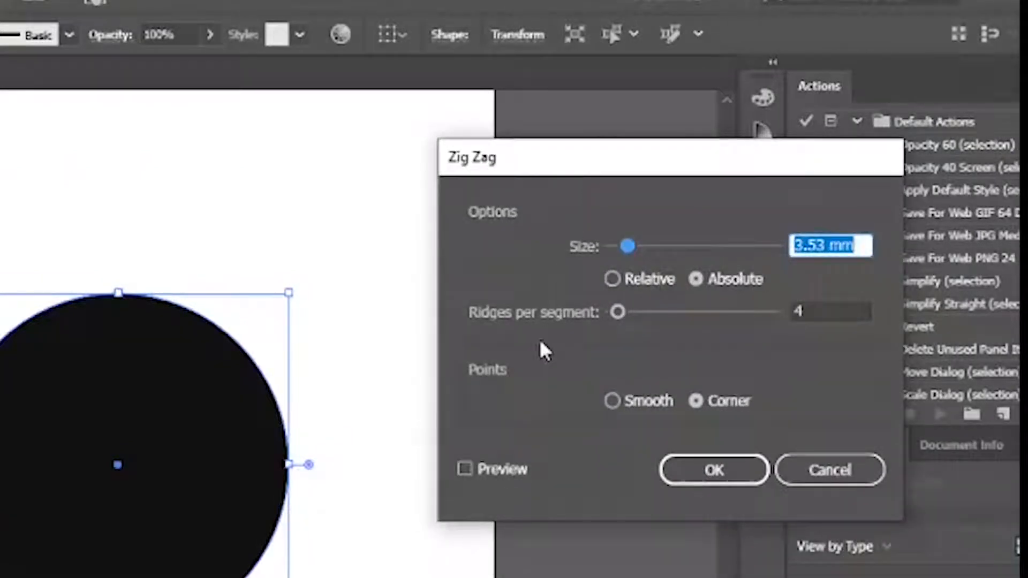
{"action": "left_click", "coordinate": [465, 470]}
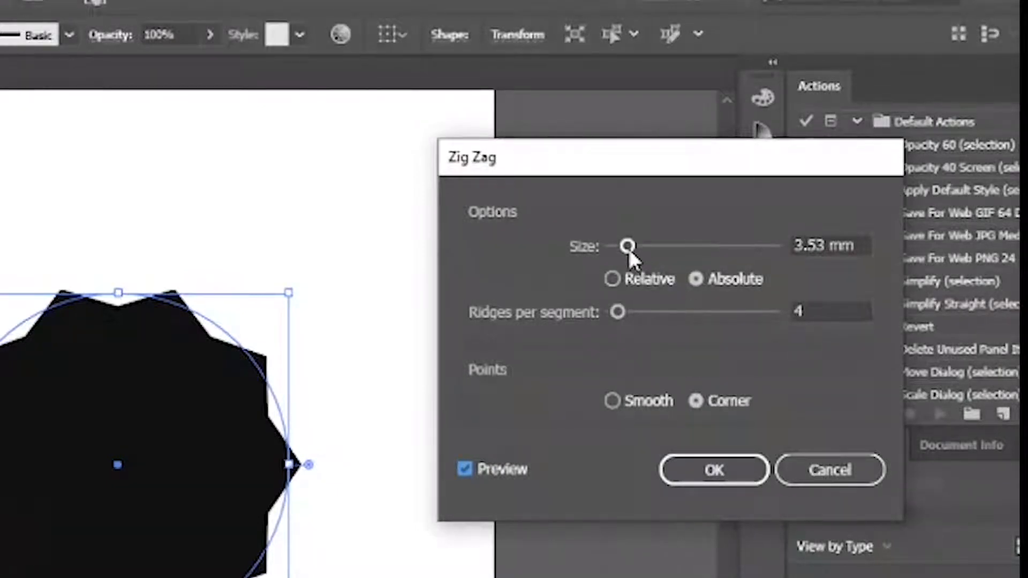
{"action": "left_click_drag", "start_coordinate": [629, 247], "coordinate": [618, 248]}
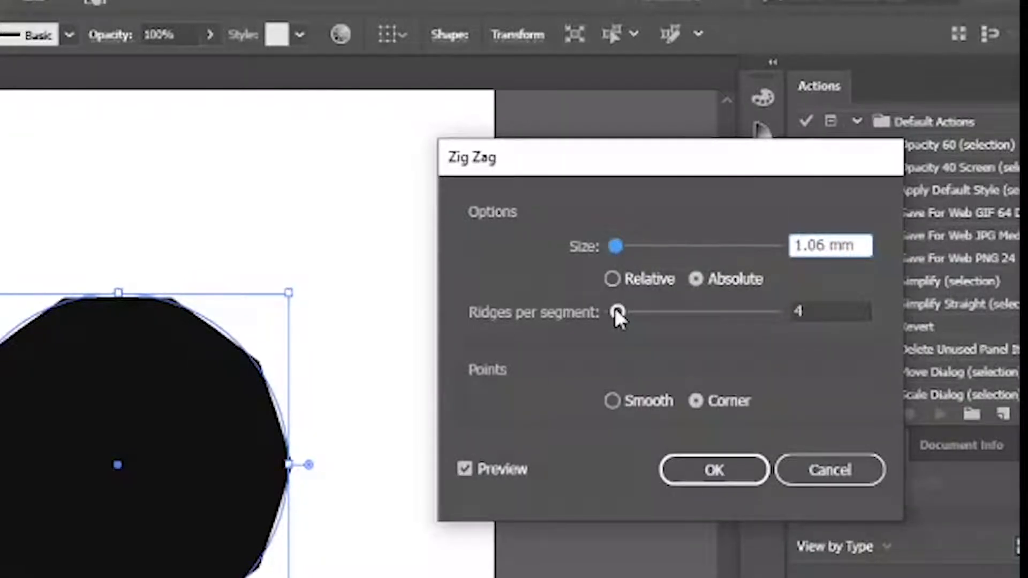
{"action": "left_click_drag", "start_coordinate": [615, 313], "coordinate": [657, 313]}
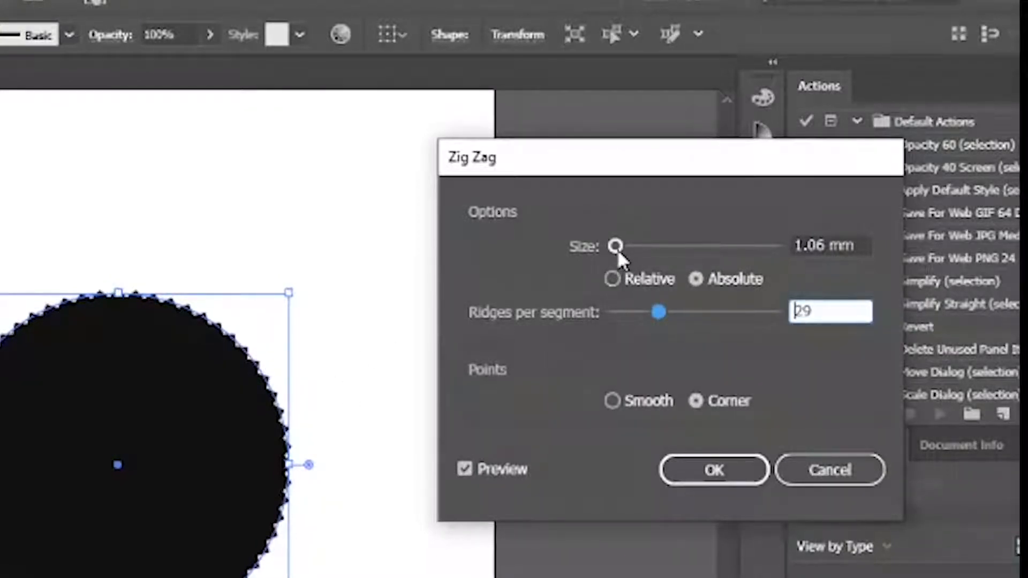
{"action": "left_click_drag", "start_coordinate": [618, 246], "coordinate": [619, 247]}
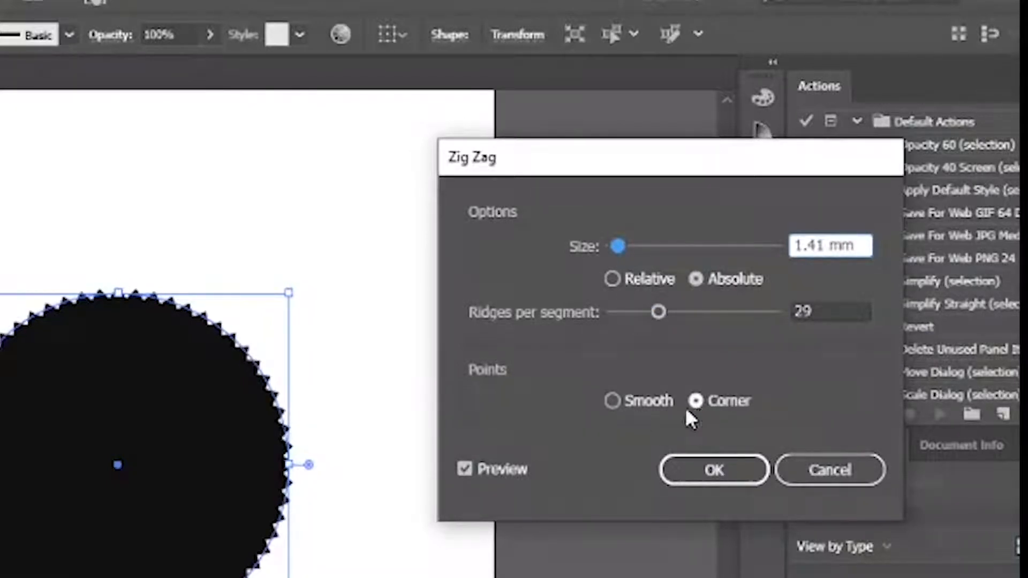
{"action": "left_click", "coordinate": [611, 401]}
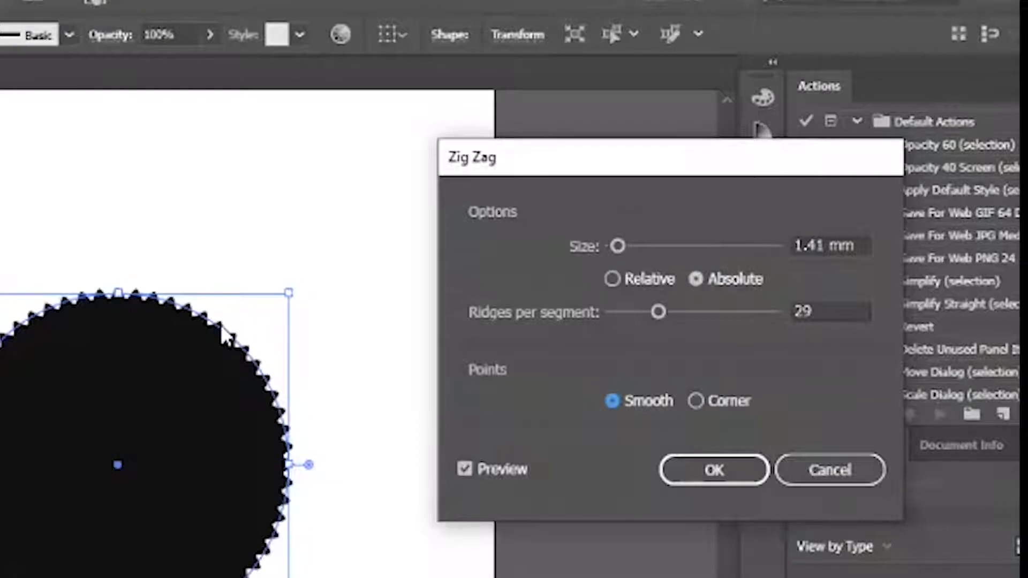
{"action": "left_click", "coordinate": [695, 402]}
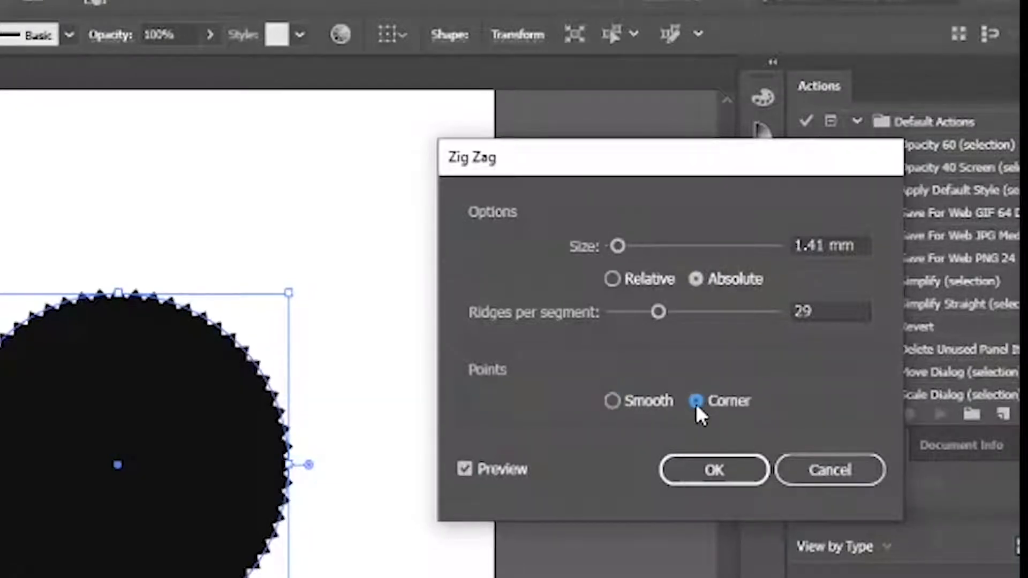
{"action": "left_click", "coordinate": [611, 402]}
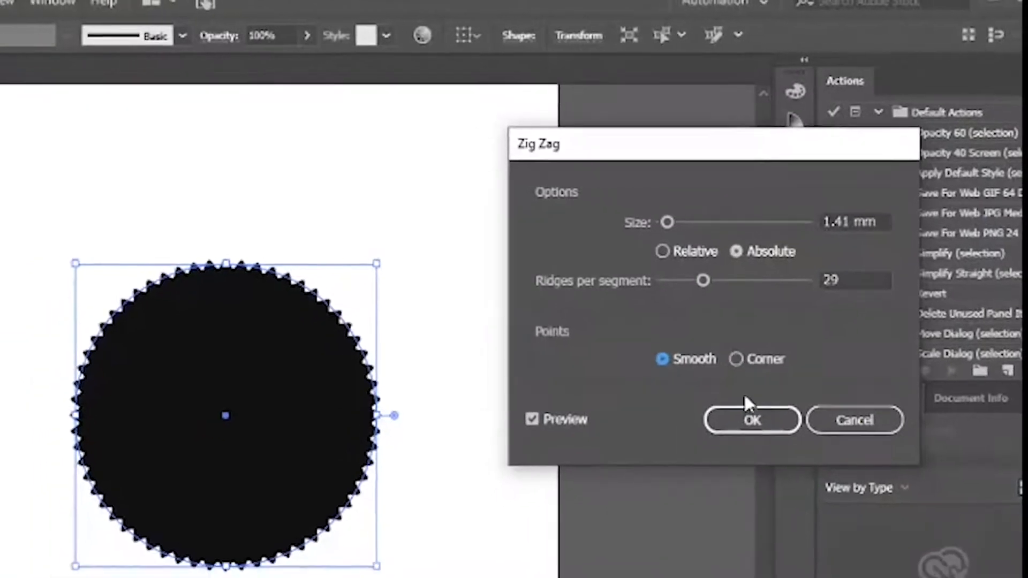
{"action": "left_click", "coordinate": [752, 403]}
Move the zig-zag disc slightly lower on the page
{"action": "left_click", "coordinate": [561, 413]}
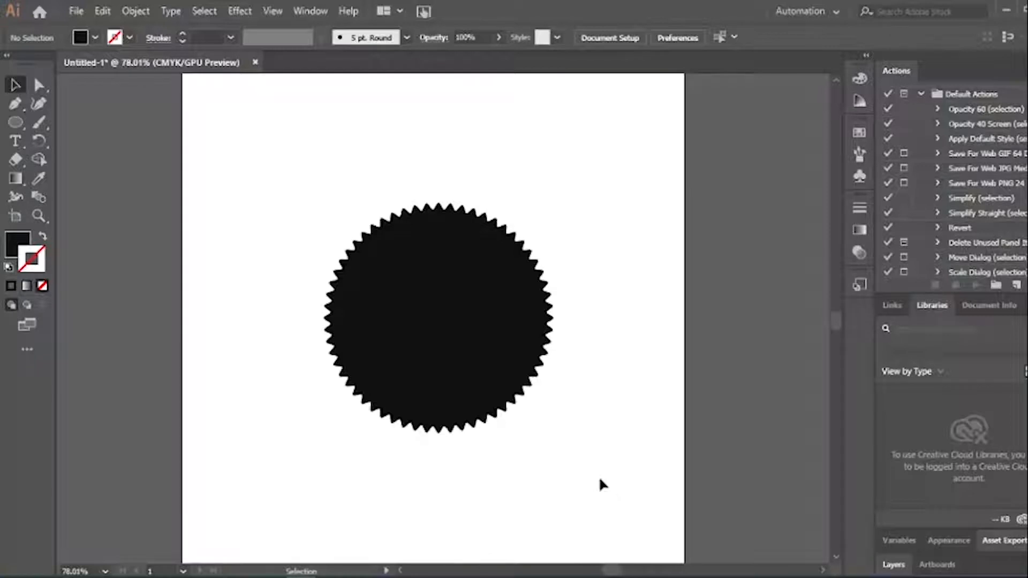
{"action": "left_click", "coordinate": [487, 324]}
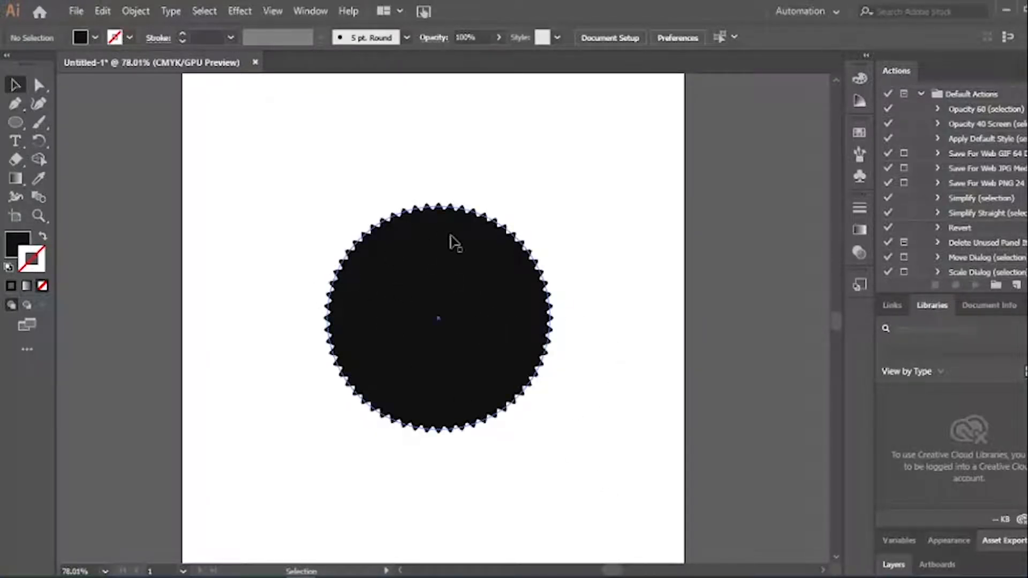
{"action": "mouse_move", "coordinate": [464, 246]}
{"action": "left_mouse_down"}
{"action": "mouse_move", "coordinate": [239, 173]}
{"action": "mouse_move", "coordinate": [567, 152]}
{"action": "mouse_move", "coordinate": [515, 133]}
{"action": "mouse_move", "coordinate": [551, 176]}
{"action": "mouse_move", "coordinate": [524, 137]}
{"action": "mouse_move", "coordinate": [537, 142]}
{"action": "mouse_move", "coordinate": [451, 266]}
{"action": "mouse_move", "coordinate": [465, 258]}
{"action": "left_mouse_up"}
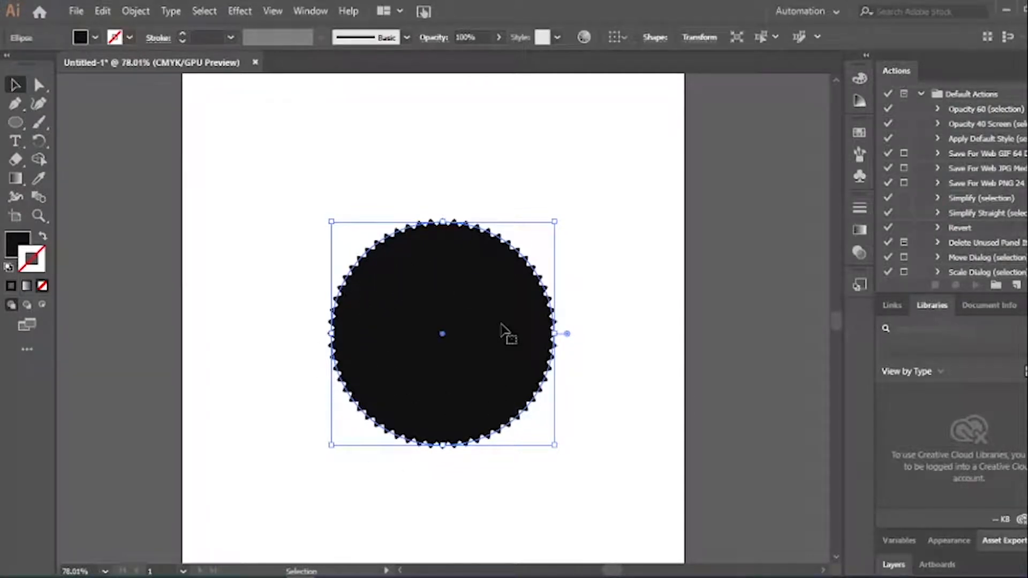
Check the disc in Outline view, return to Preview, then reselect it and open the Object menu
{"action": "key", "text": "a"}
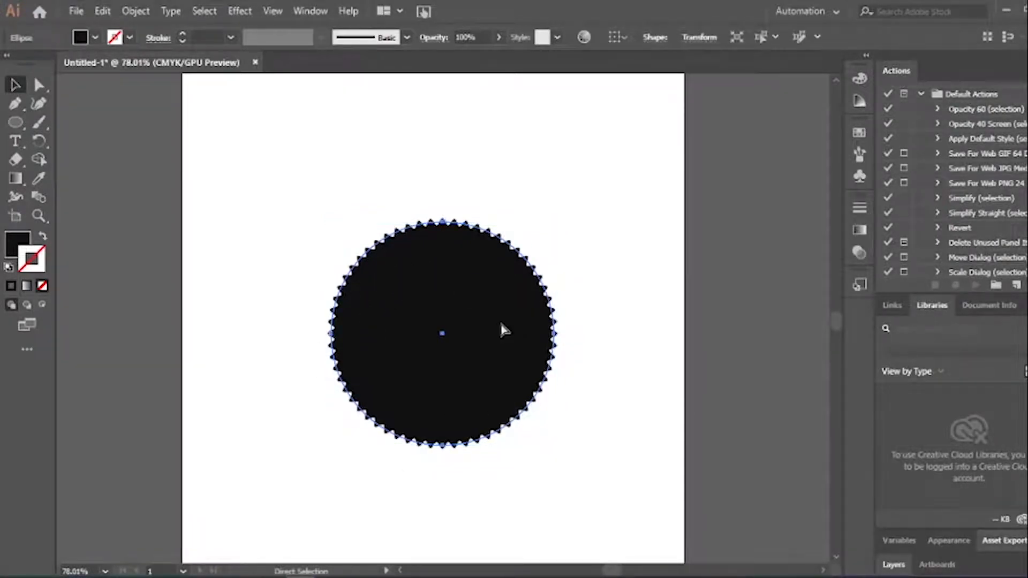
{"action": "key", "text": "v"}
{"action": "key", "text": "ctrl+y"}
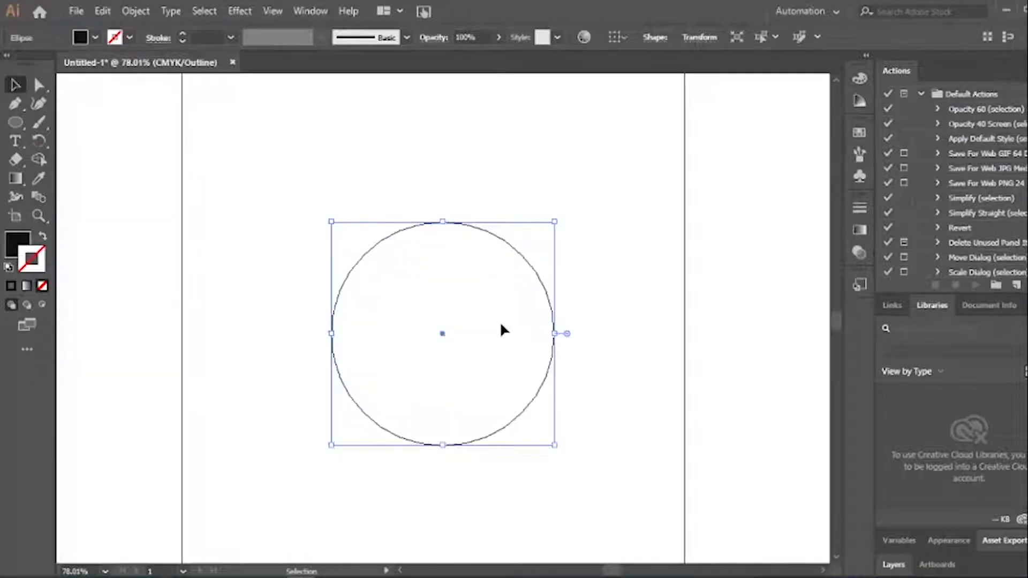
{"action": "left_click", "coordinate": [578, 310]}
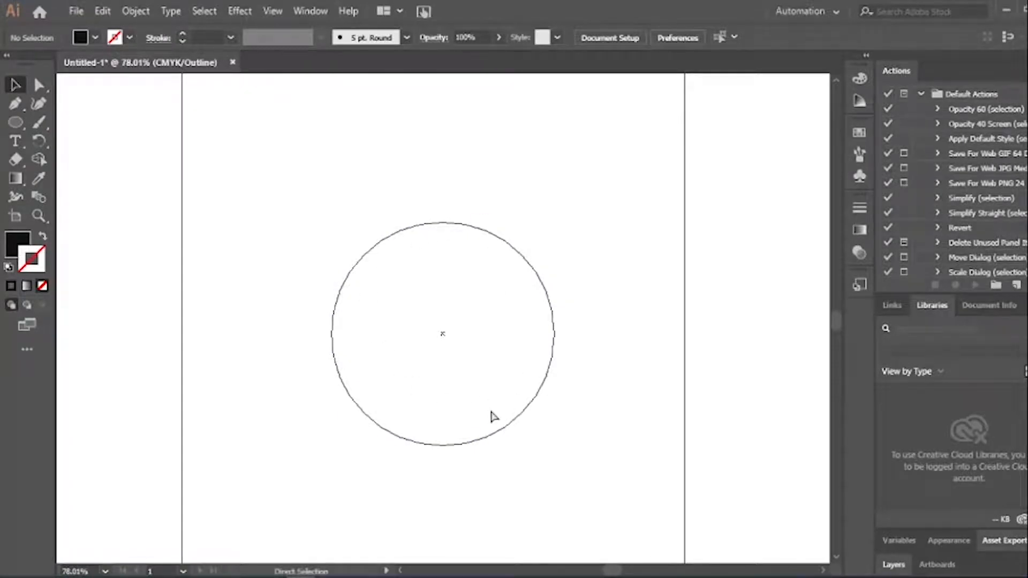
{"action": "key", "text": "ctrl+y"}
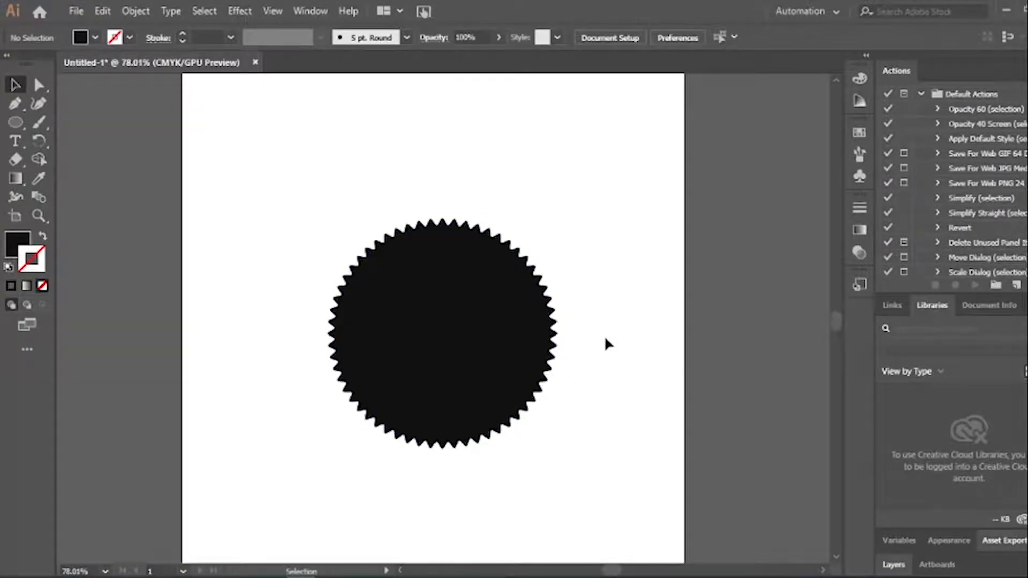
{"action": "left_click", "coordinate": [532, 328]}
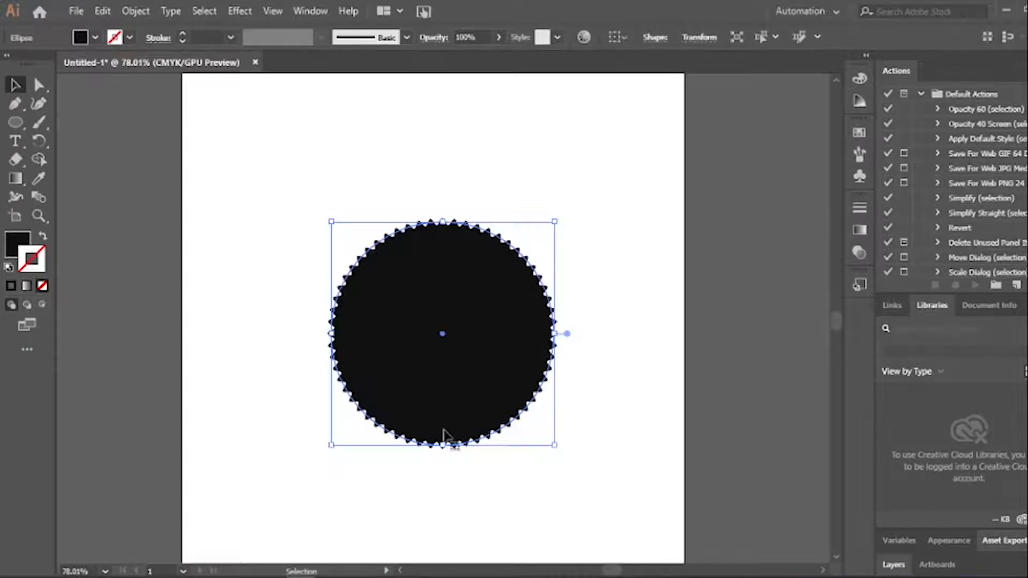
{"action": "left_click", "coordinate": [134, 12]}
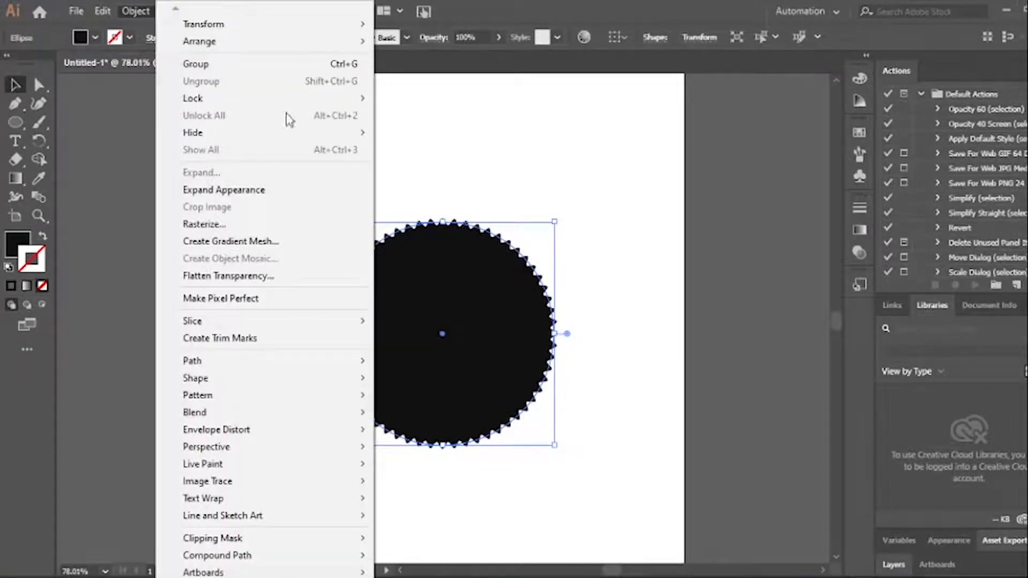
Expand the zig-zag star's appearance into a plain shape and move it up and to the left
{"action": "left_click", "coordinate": [245, 190]}
{"action": "left_click", "coordinate": [581, 141]}
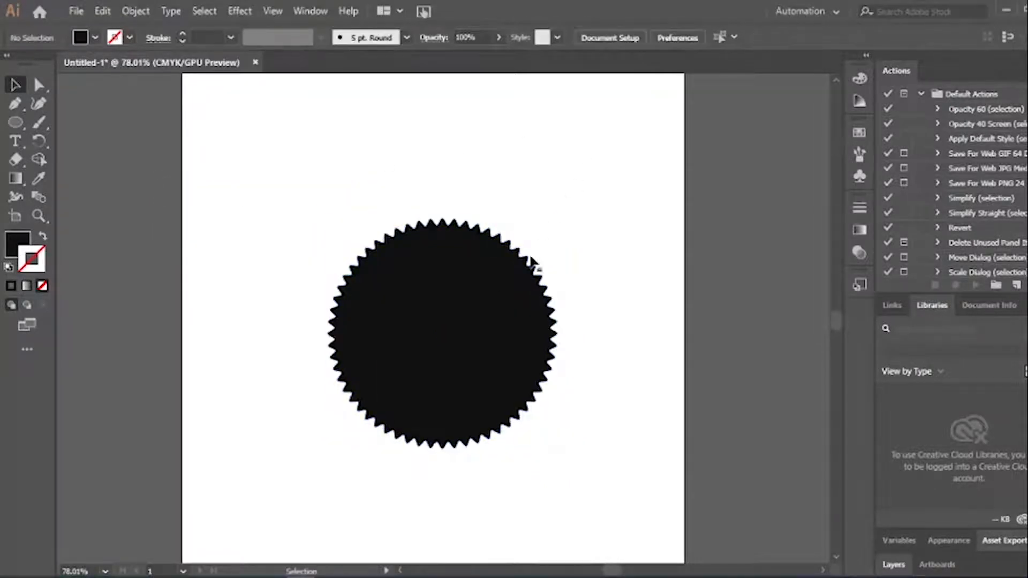
{"action": "left_click", "coordinate": [543, 357]}
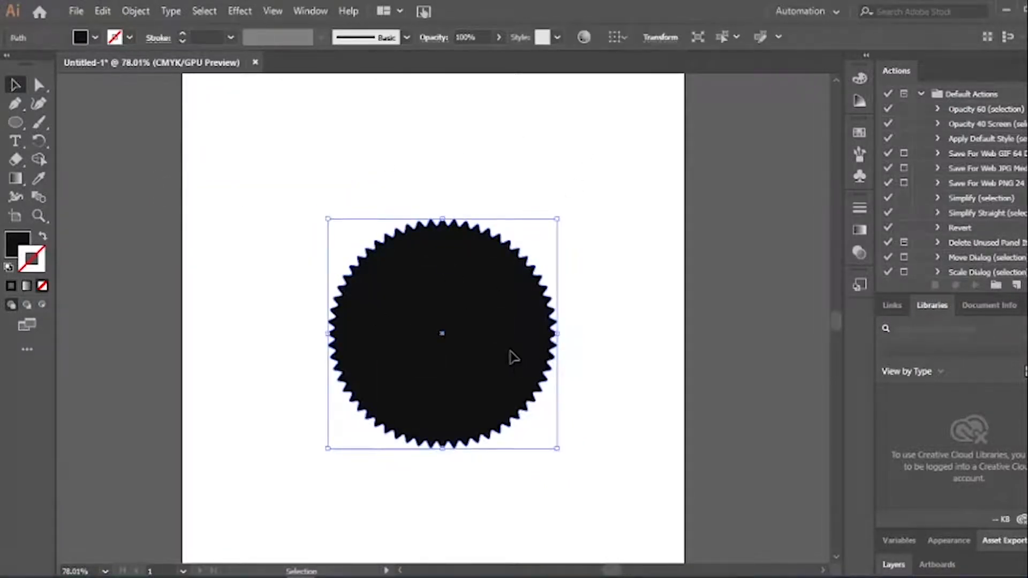
{"action": "left_click_drag", "start_coordinate": [514, 356], "coordinate": [484, 339]}
{"action": "left_click", "coordinate": [578, 342]}
{"action": "left_click_drag", "start_coordinate": [546, 379], "coordinate": [462, 362]}
{"action": "left_click", "coordinate": [568, 370]}
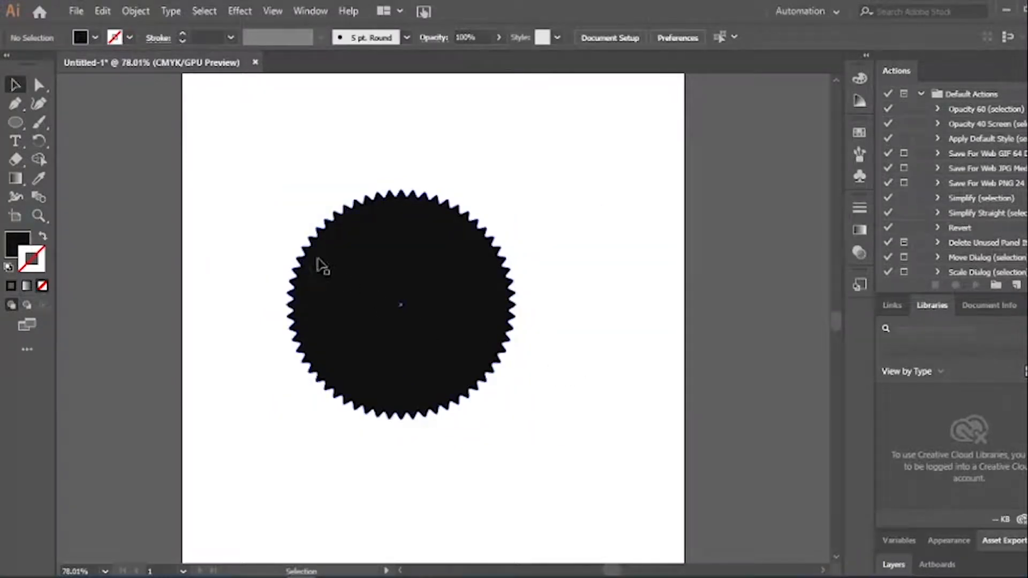
{"action": "left_click_drag", "start_coordinate": [8, 122], "coordinate": [89, 137]}
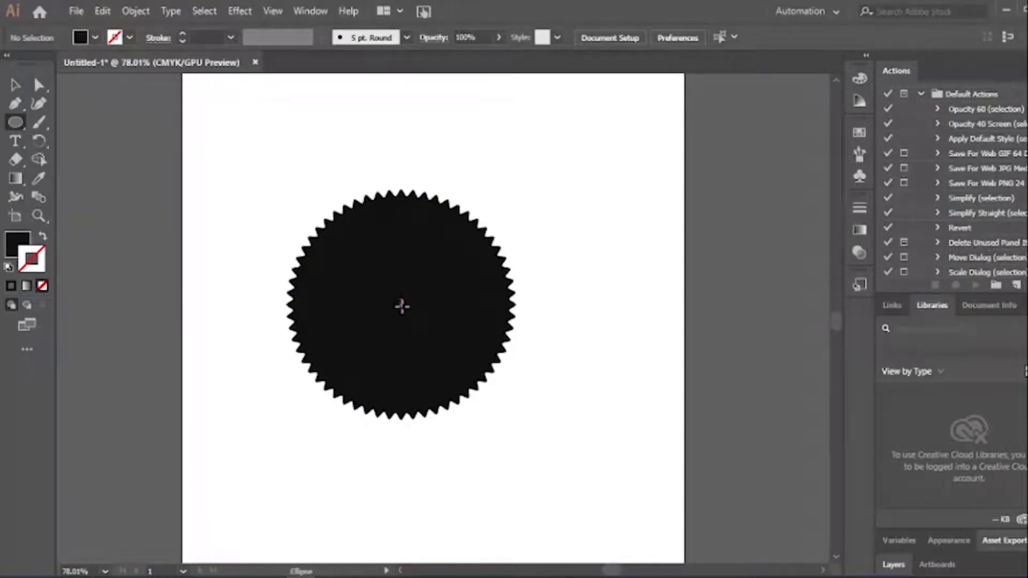
Draw a circle from the star's centre with no fill and a light grey D3CBCD outline
{"action": "left_click_drag", "start_coordinate": [400, 303], "coordinate": [498, 396]}
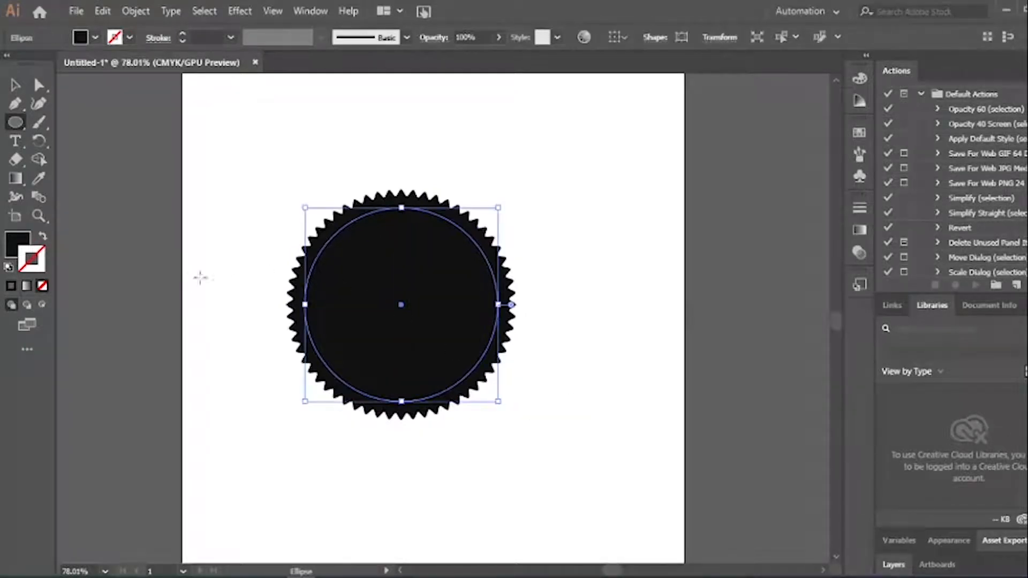
{"action": "left_click", "coordinate": [44, 239]}
{"action": "double_click", "coordinate": [31, 259]}
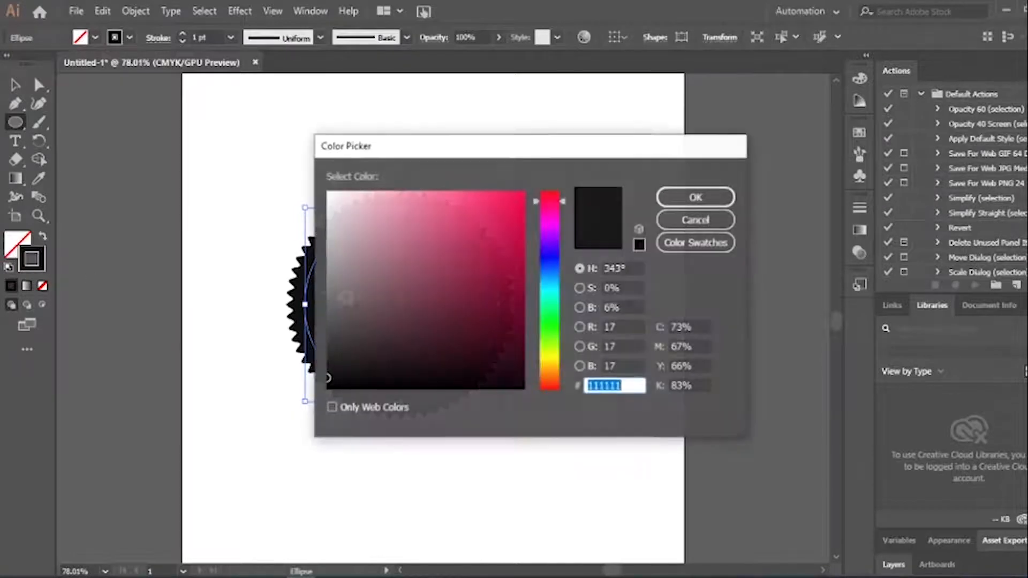
{"action": "left_click_drag", "start_coordinate": [337, 233], "coordinate": [334, 225]}
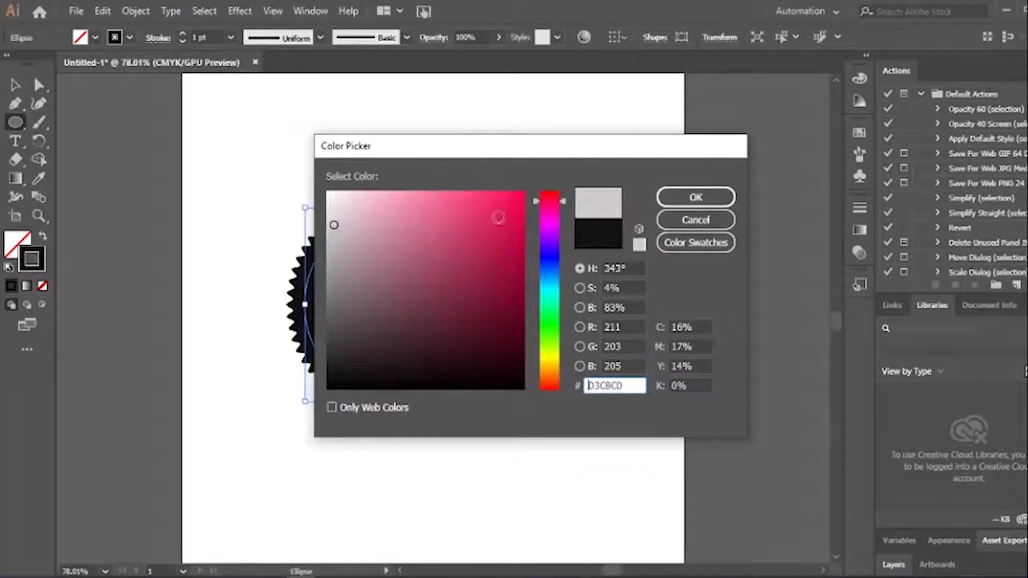
{"action": "left_click", "coordinate": [709, 197]}
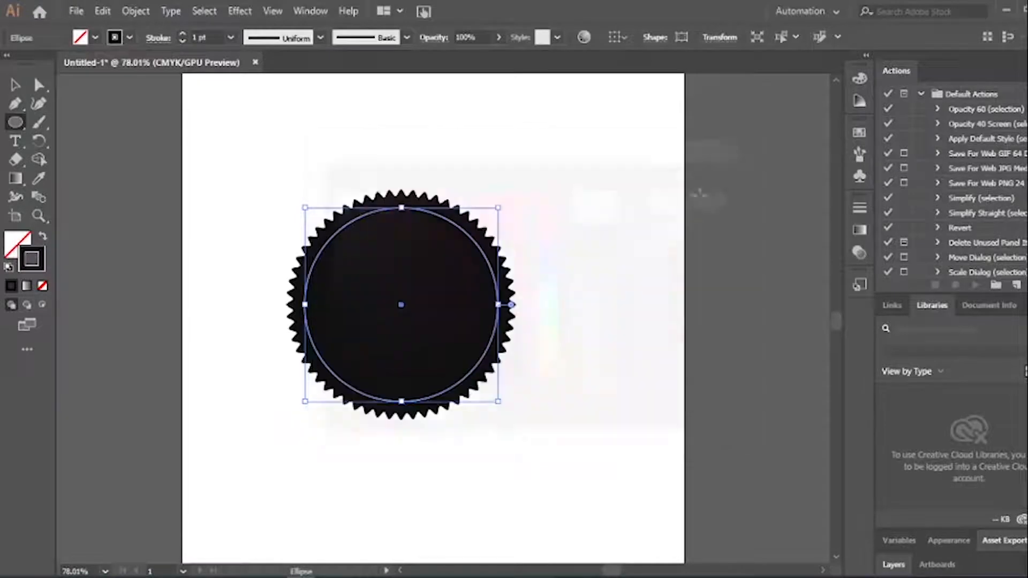
Thicken the circle's outline to 2 pt
{"action": "left_click", "coordinate": [16, 84]}
{"action": "left_click", "coordinate": [268, 150]}
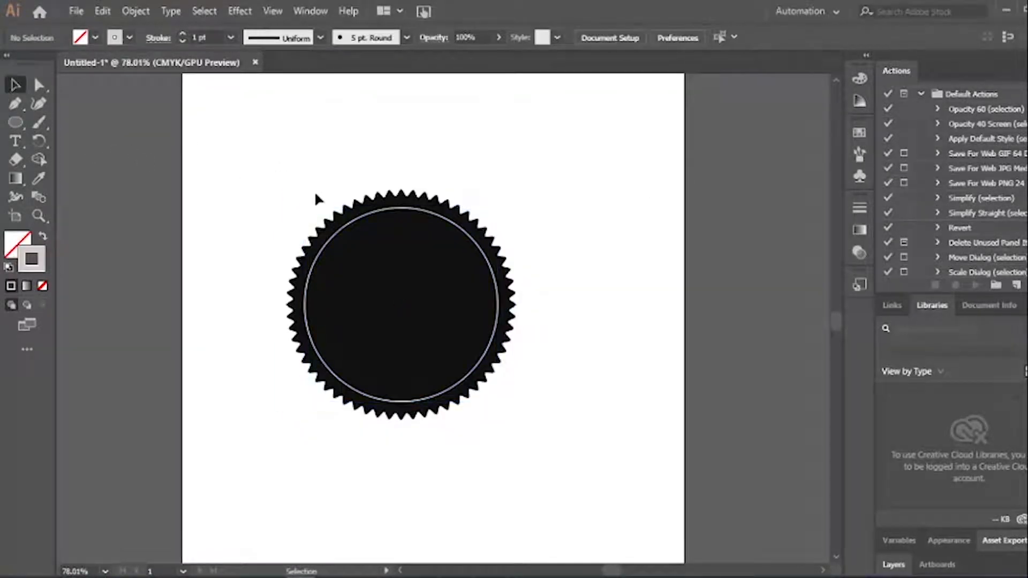
{"action": "left_click", "coordinate": [323, 258]}
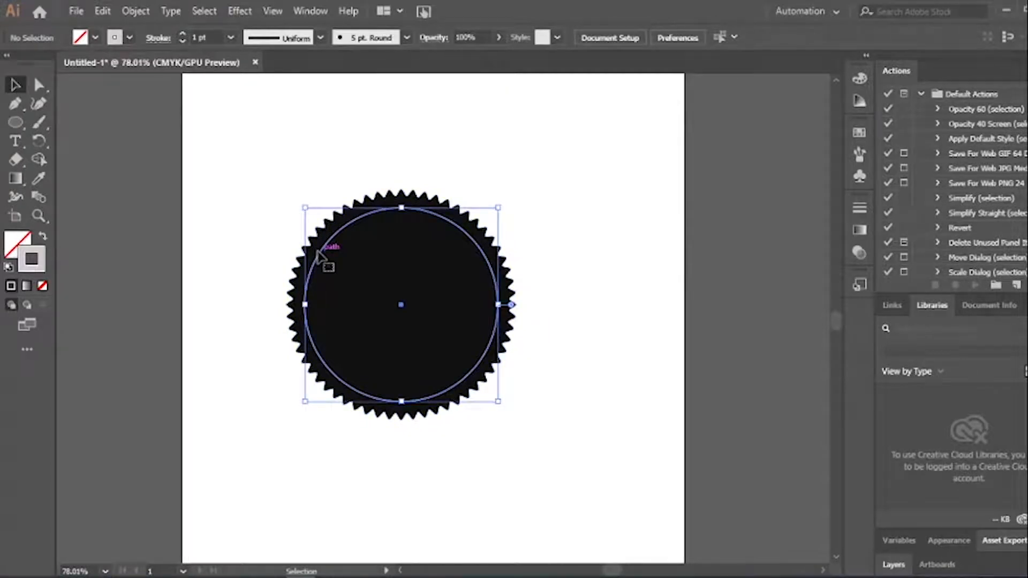
{"action": "left_click", "coordinate": [182, 34]}
{"action": "left_click", "coordinate": [261, 222]}
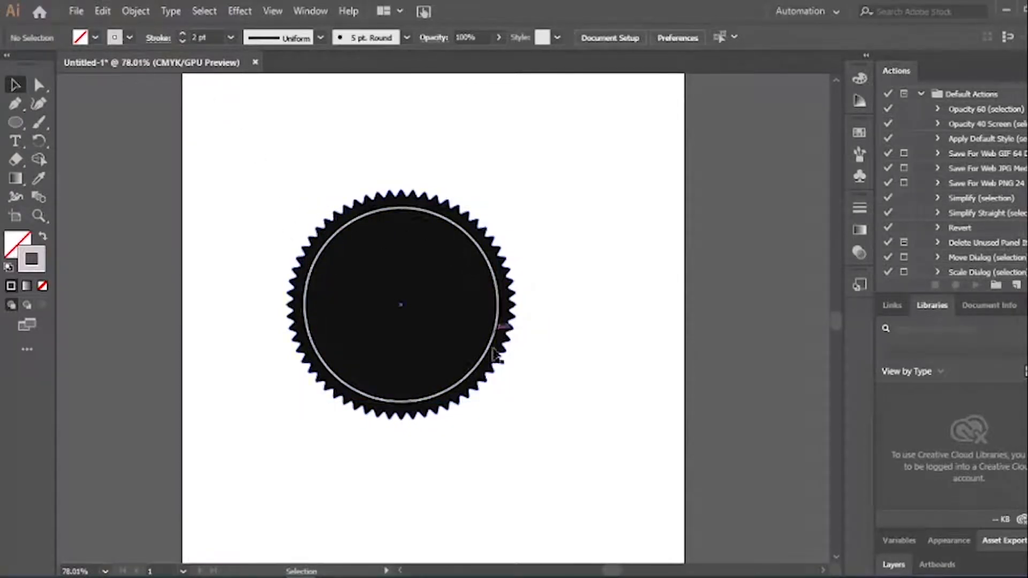
{"action": "left_click", "coordinate": [491, 260]}
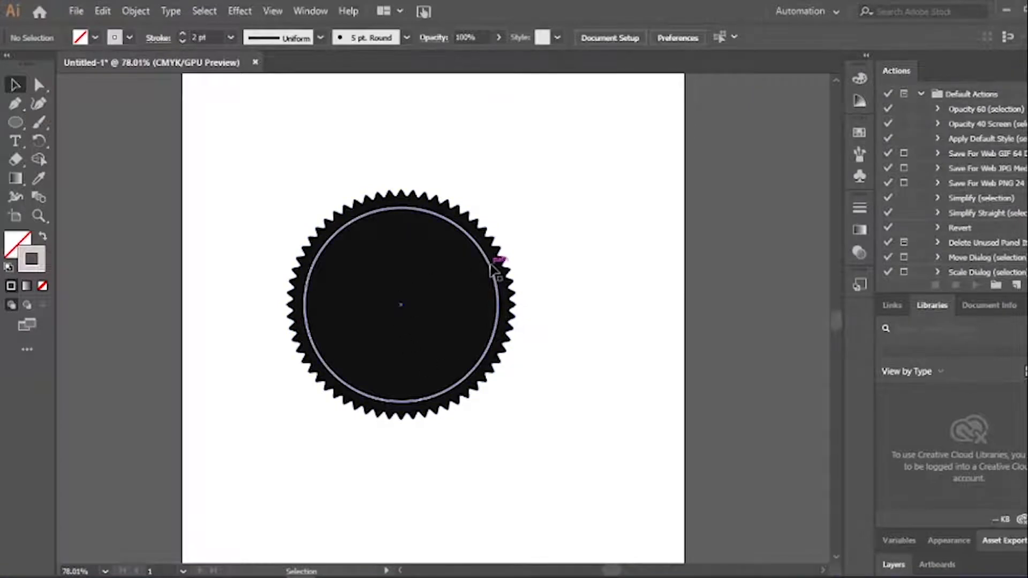
{"action": "left_click", "coordinate": [571, 393]}
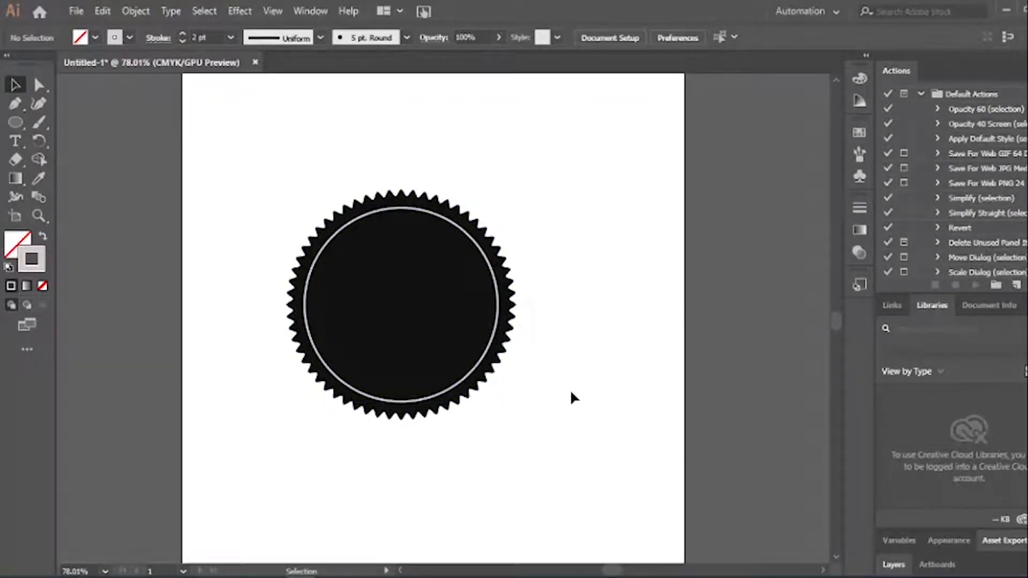
{"action": "left_click", "coordinate": [478, 368]}
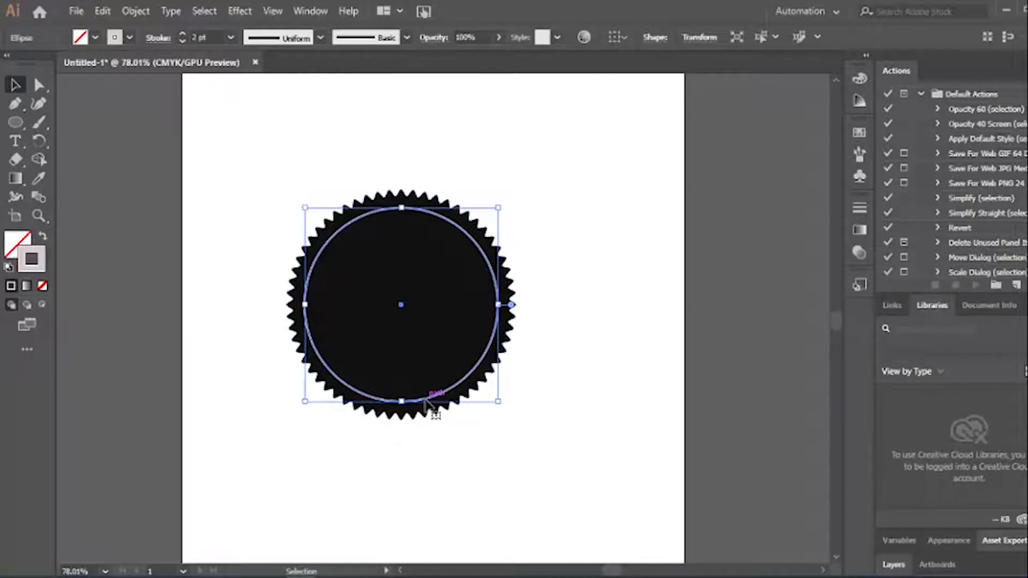
Paste a copy of the circle in front and scale it down proportionally to about 63.82 mm
{"action": "key", "text": "ctrl+c"}
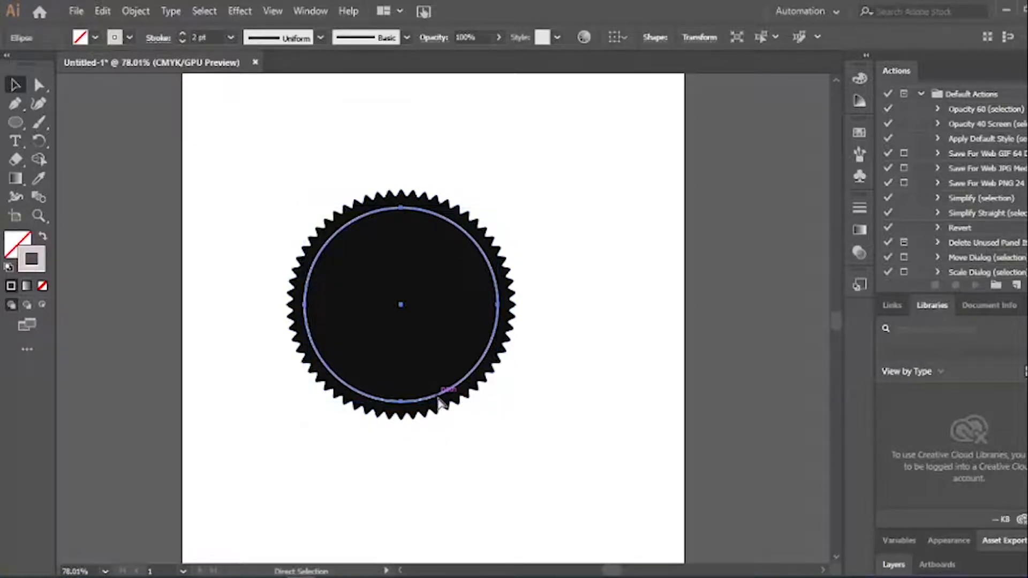
{"action": "key", "text": "ctrl+f"}
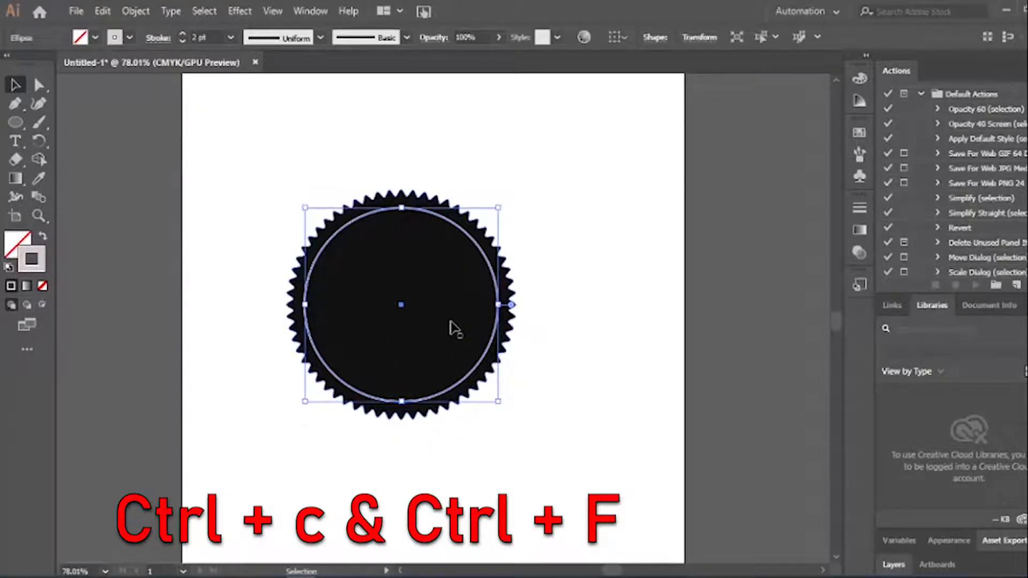
{"action": "key", "text": "ctrl"}
{"action": "key", "text": "ctrl+f"}
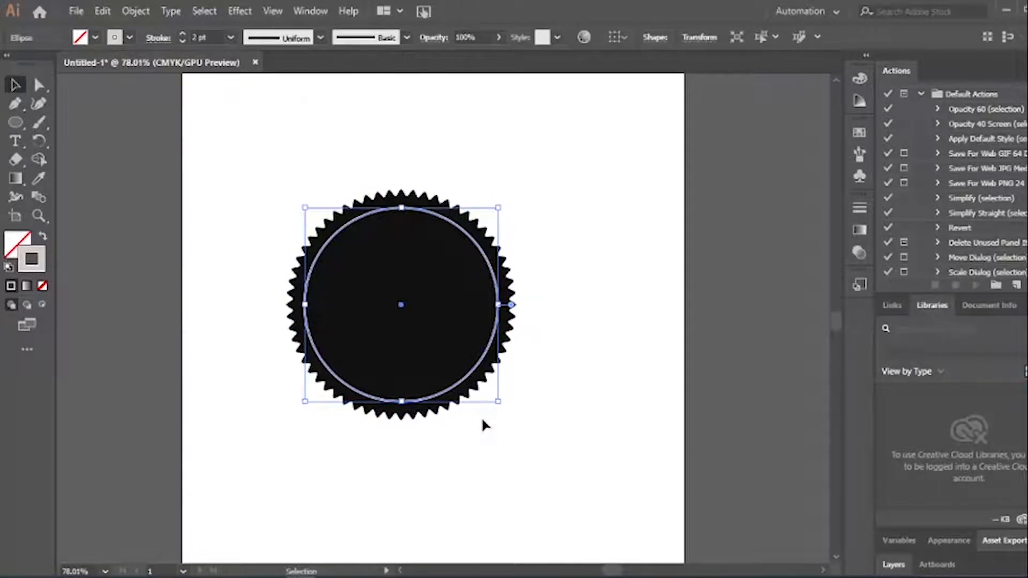
{"action": "key", "text": "shift"}
{"action": "left_click_drag", "start_coordinate": [500, 402], "coordinate": [488, 381]}
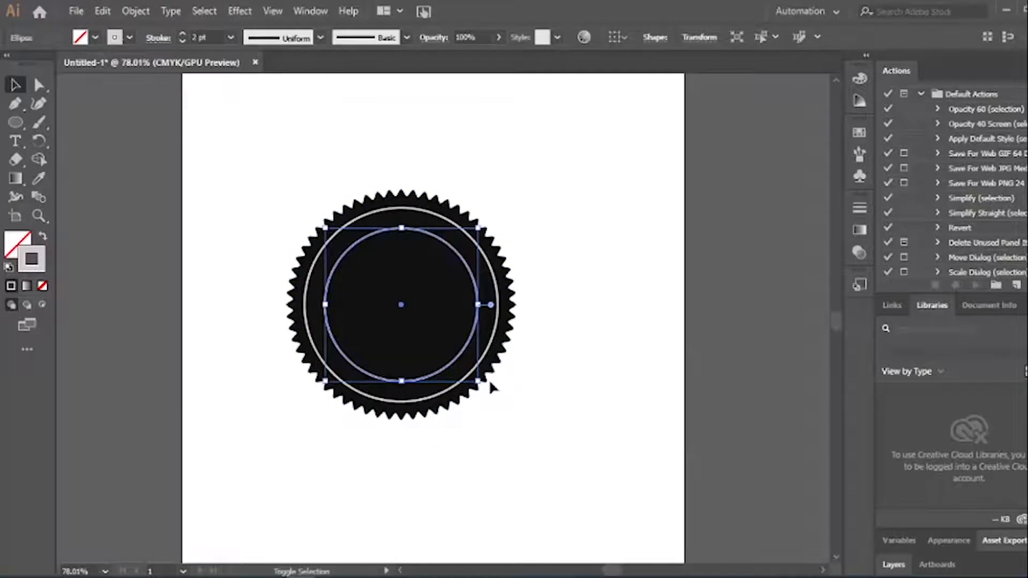
{"action": "left_click", "coordinate": [537, 410]}
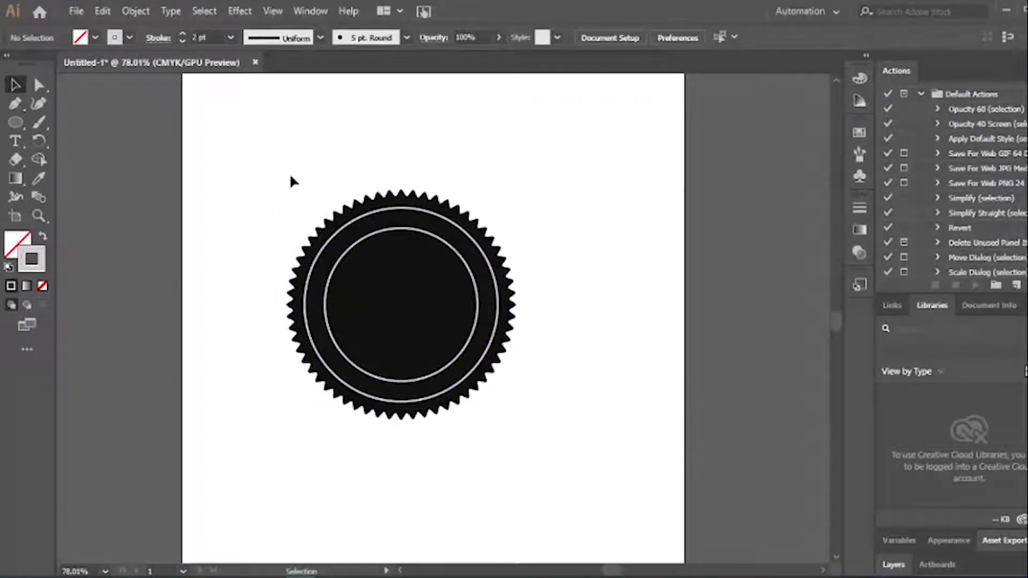
Duplicate the inner ring off to the right of the badge
{"action": "left_click_drag", "start_coordinate": [293, 204], "coordinate": [549, 448]}
{"action": "left_click", "coordinate": [548, 449]}
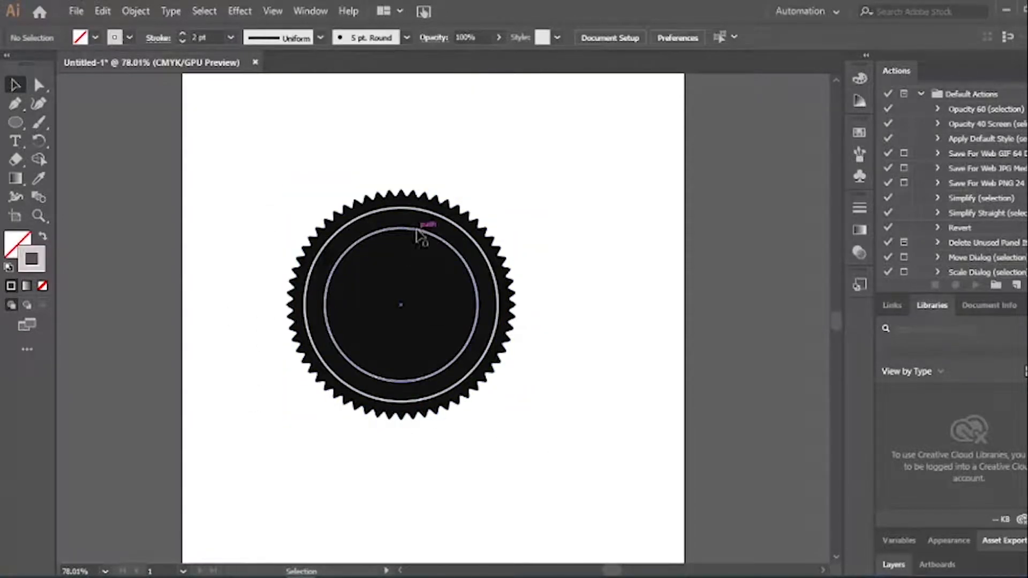
{"action": "left_click", "coordinate": [398, 229]}
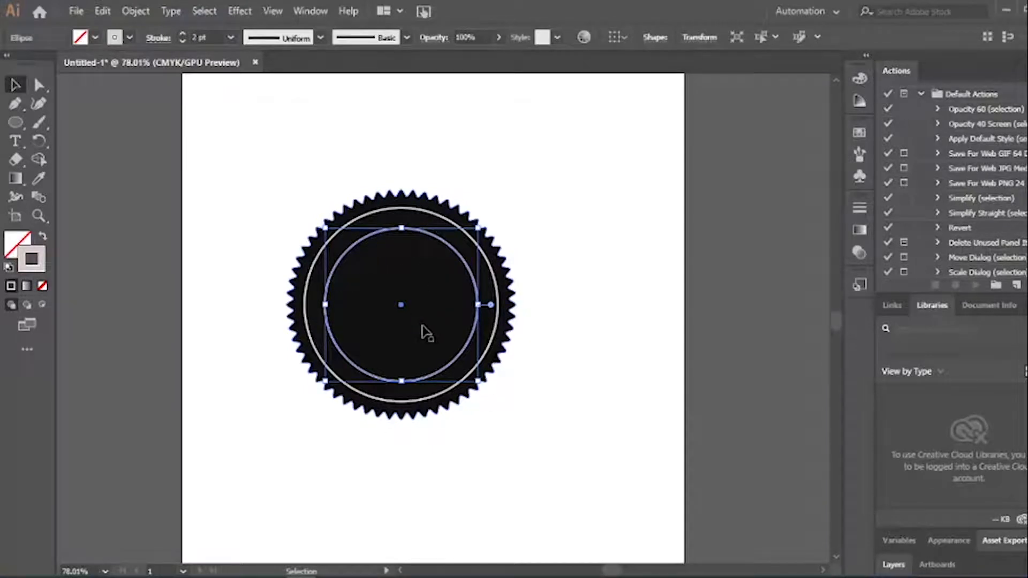
{"action": "left_click_drag", "start_coordinate": [430, 378], "coordinate": [640, 436]}
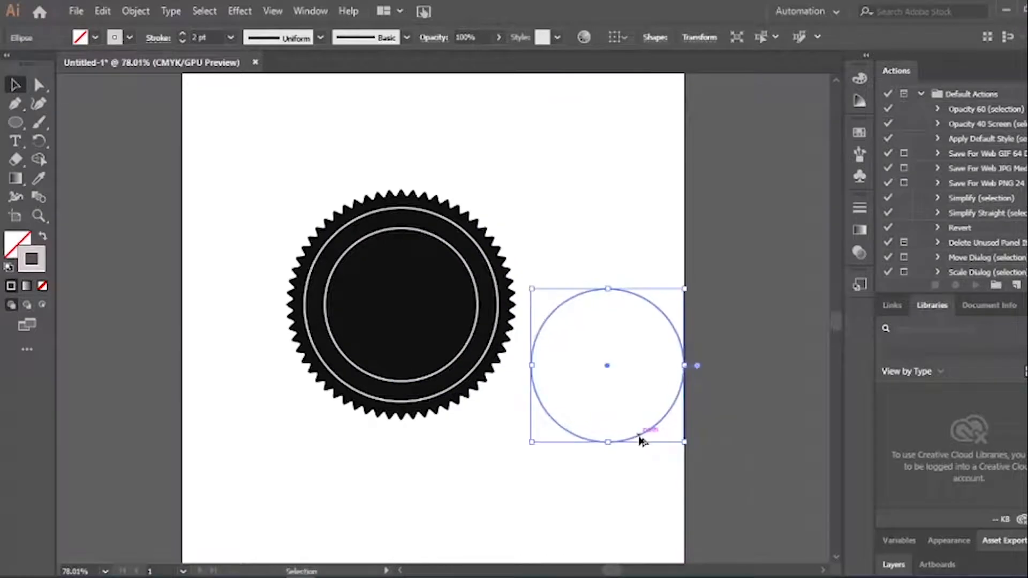
Move the ring copy down toward the artboard's lower right
{"action": "scroll", "coordinate": [431, 484], "scroll_direction": "down", "scroll_amount": 3}
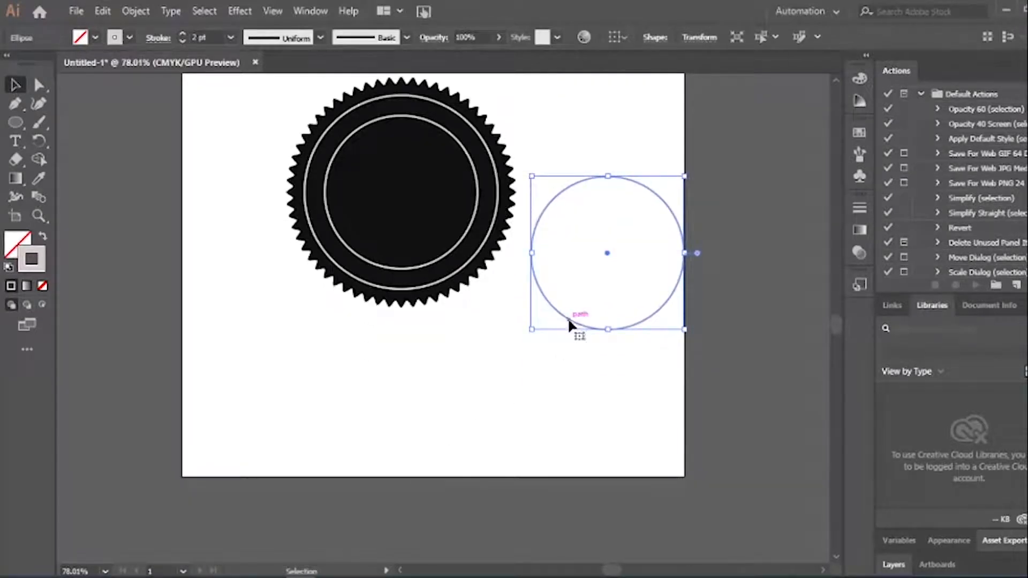
{"action": "left_click_drag", "start_coordinate": [568, 320], "coordinate": [536, 422]}
{"action": "left_click", "coordinate": [410, 412]}
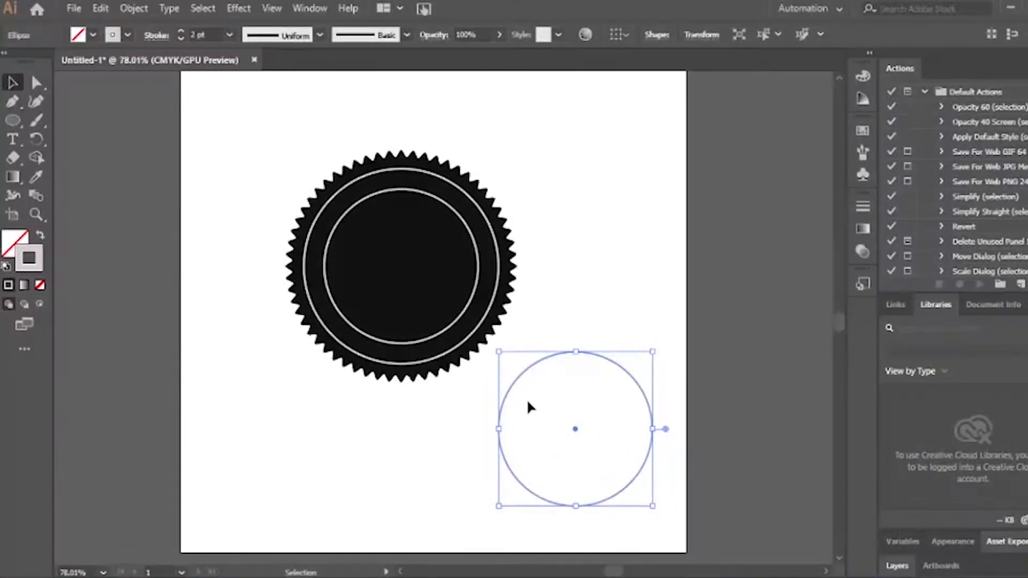
Run the text 'techno_designer' along the top of the ring copy using Type on a Path
{"action": "left_click", "coordinate": [13, 139]}
{"action": "left_click", "coordinate": [108, 159]}
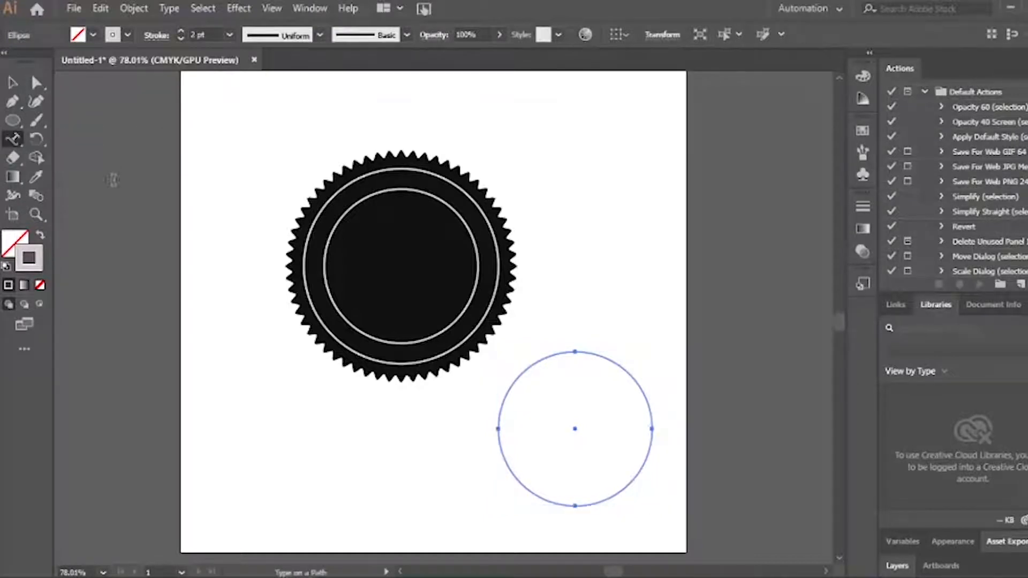
{"action": "left_click", "coordinate": [558, 351]}
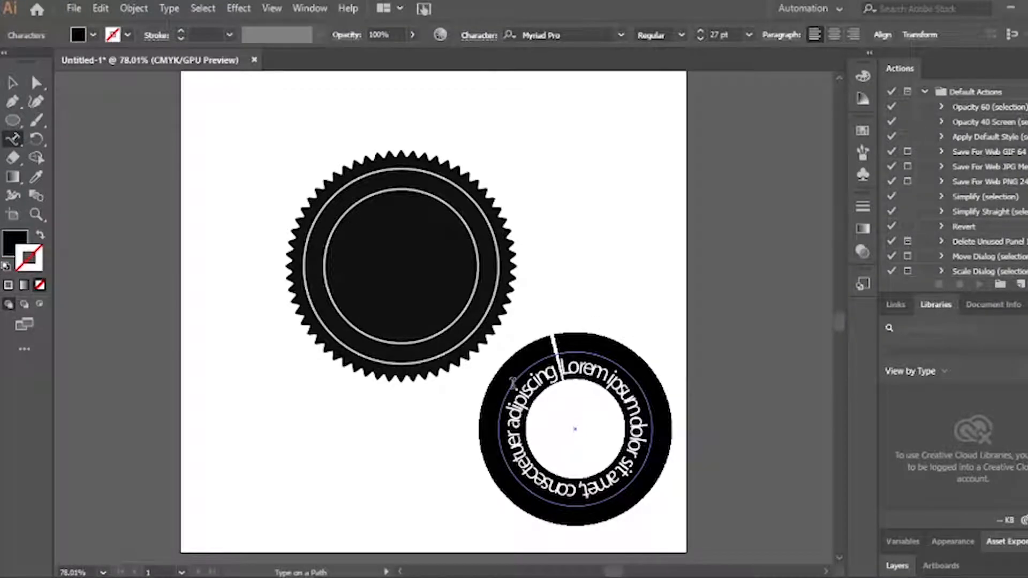
{"action": "key", "text": "BackSpace"}
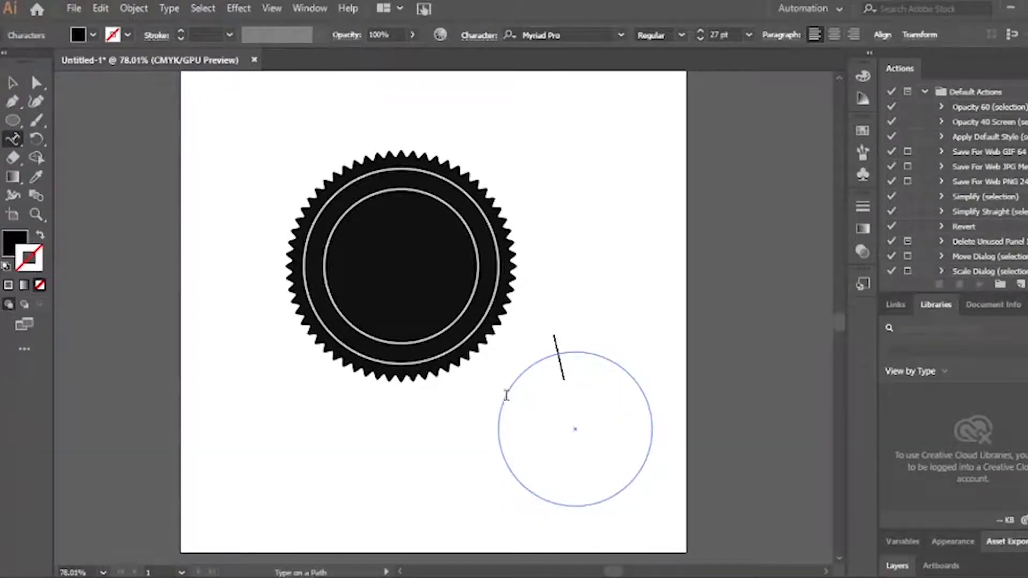
{"action": "type", "text": "techn"}
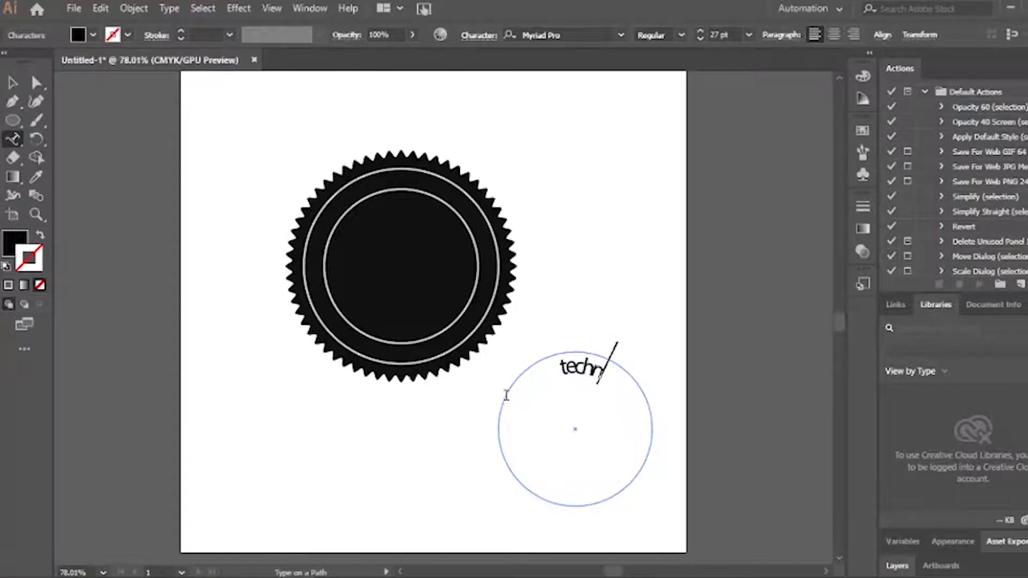
{"action": "type", "text": "o_des"}
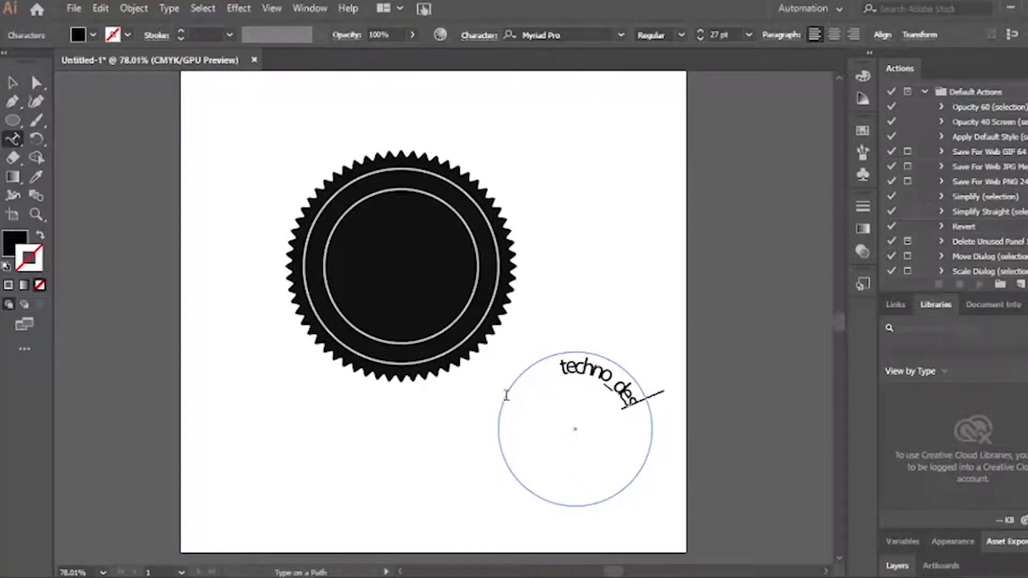
{"action": "type", "text": "igner"}
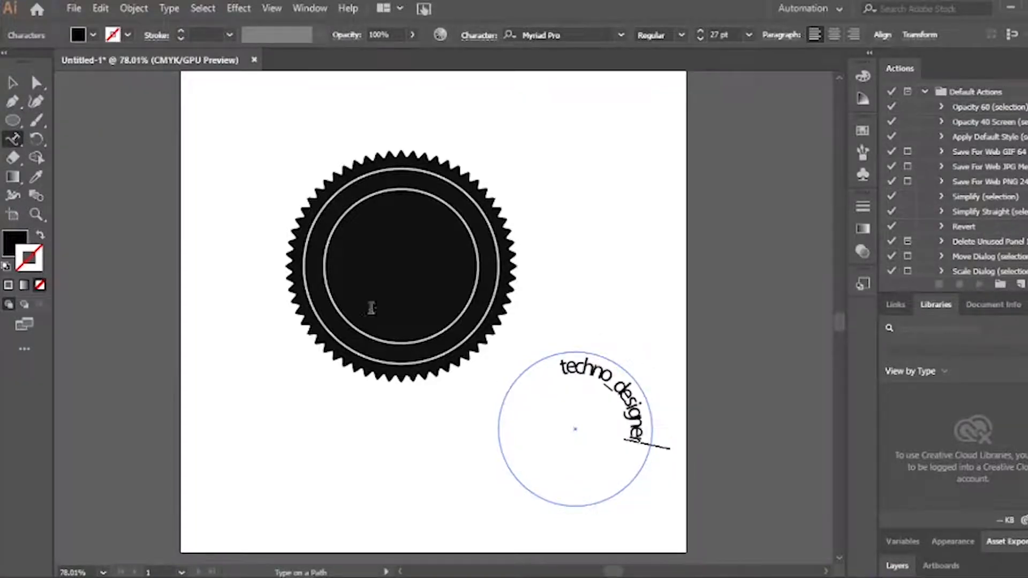
{"action": "left_click", "coordinate": [13, 82]}
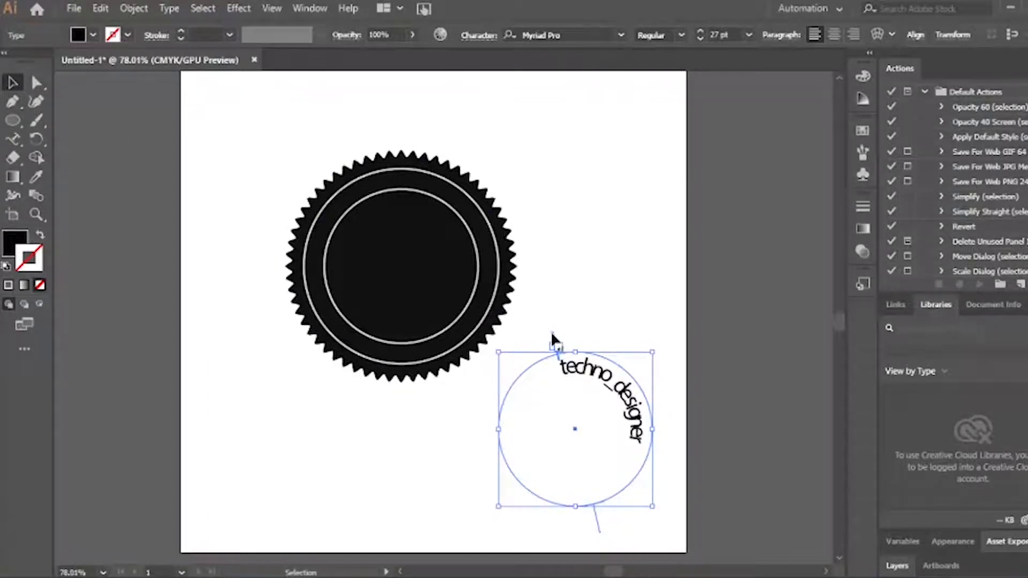
Drag the path-type brackets to show and centre all of 'techno_designer', then move it left
{"action": "left_click_drag", "start_coordinate": [553, 337], "coordinate": [506, 381]}
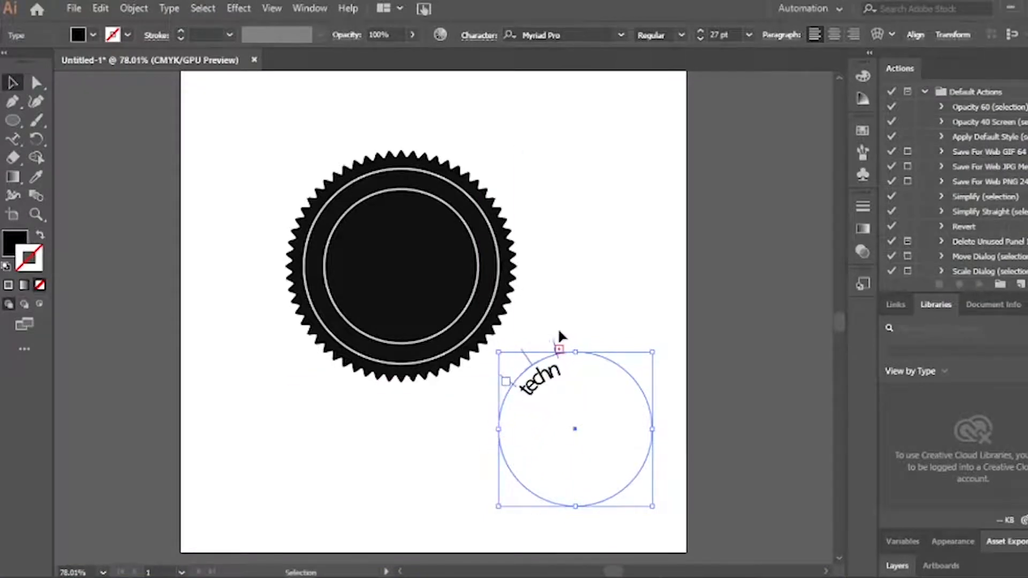
{"action": "mouse_move", "coordinate": [557, 342]}
{"action": "left_mouse_down"}
{"action": "mouse_move", "coordinate": [584, 334]}
{"action": "mouse_move", "coordinate": [560, 340]}
{"action": "left_mouse_up"}
{"action": "left_click_drag", "start_coordinate": [561, 339], "coordinate": [660, 388]}
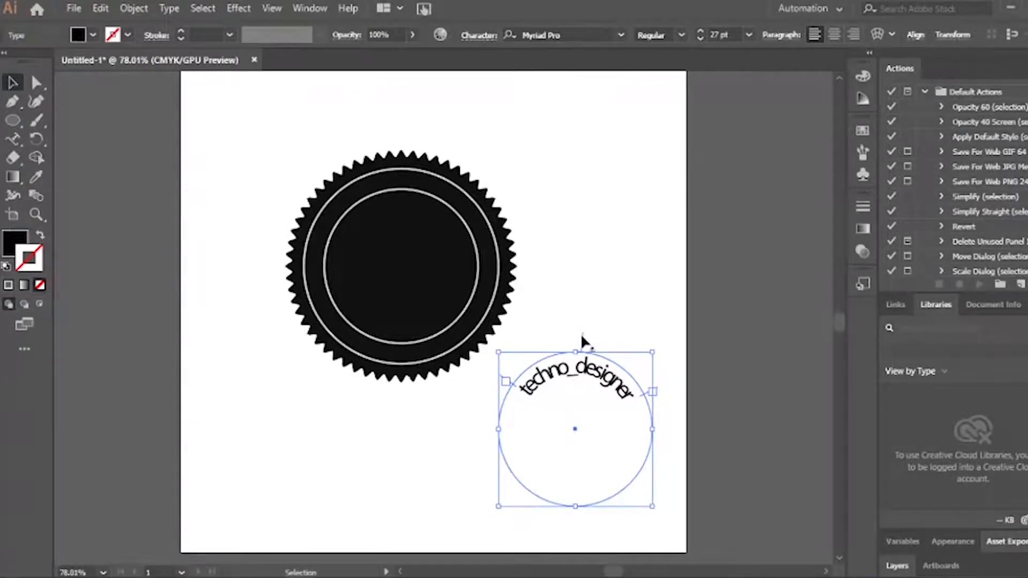
{"action": "mouse_move", "coordinate": [581, 335]}
{"action": "left_mouse_down"}
{"action": "mouse_move", "coordinate": [569, 341]}
{"action": "mouse_move", "coordinate": [577, 335]}
{"action": "left_mouse_up"}
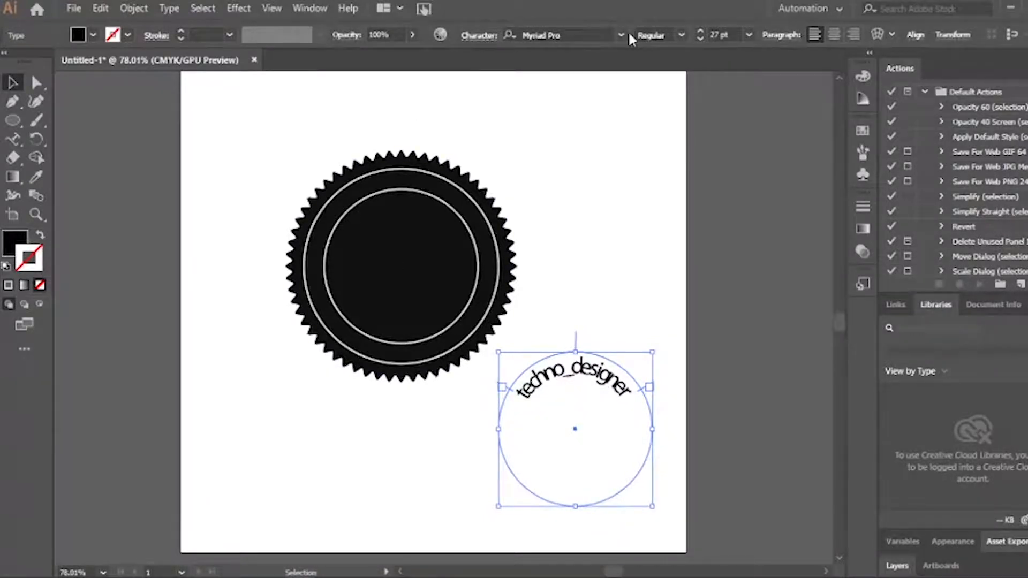
{"action": "left_click_drag", "start_coordinate": [598, 379], "coordinate": [213, 320]}
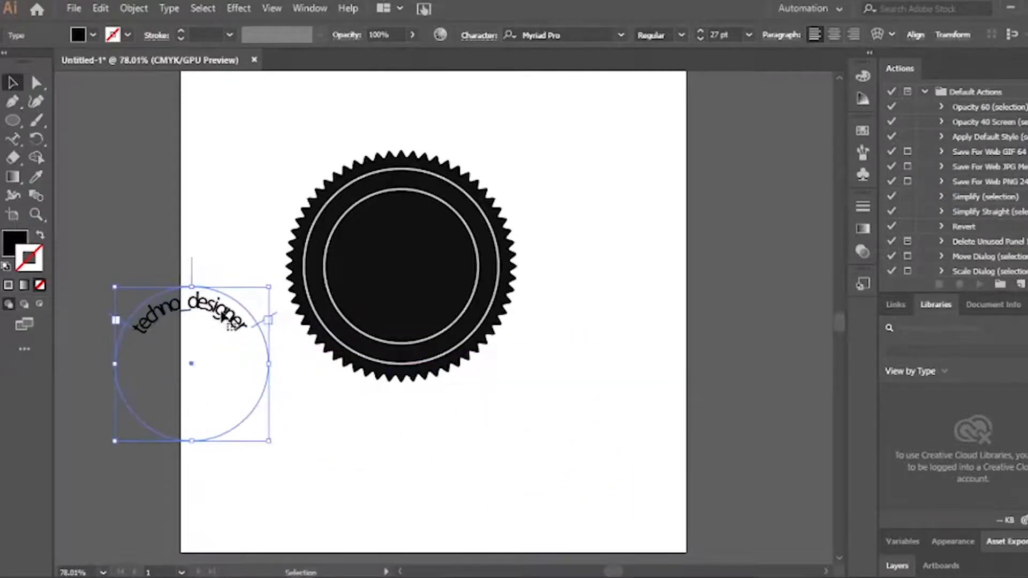
Change the curved text's font to Impact and move it to the right of the badge
{"action": "left_click", "coordinate": [620, 32]}
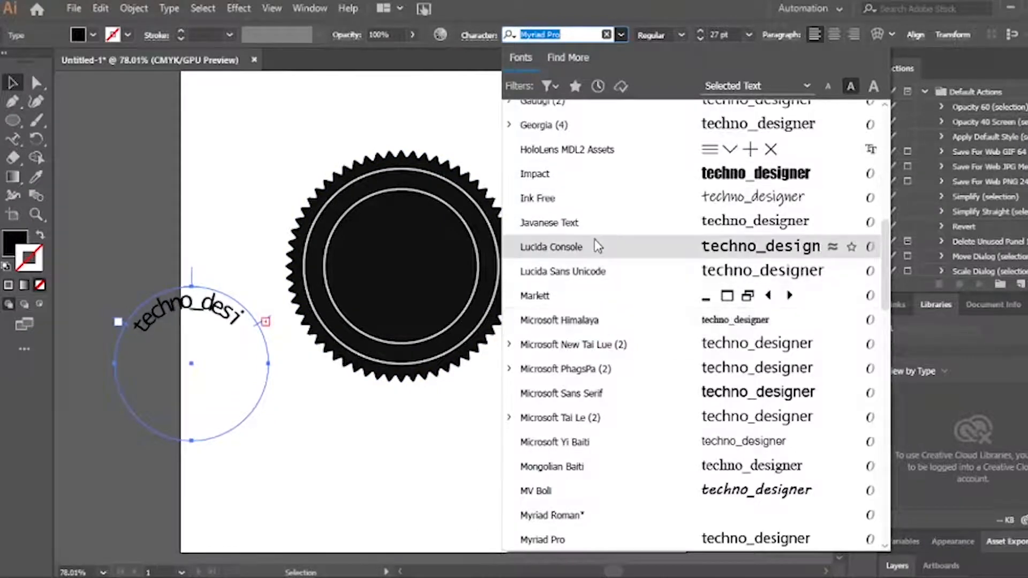
{"action": "scroll", "coordinate": [591, 316], "scroll_direction": "down", "scroll_amount": 3}
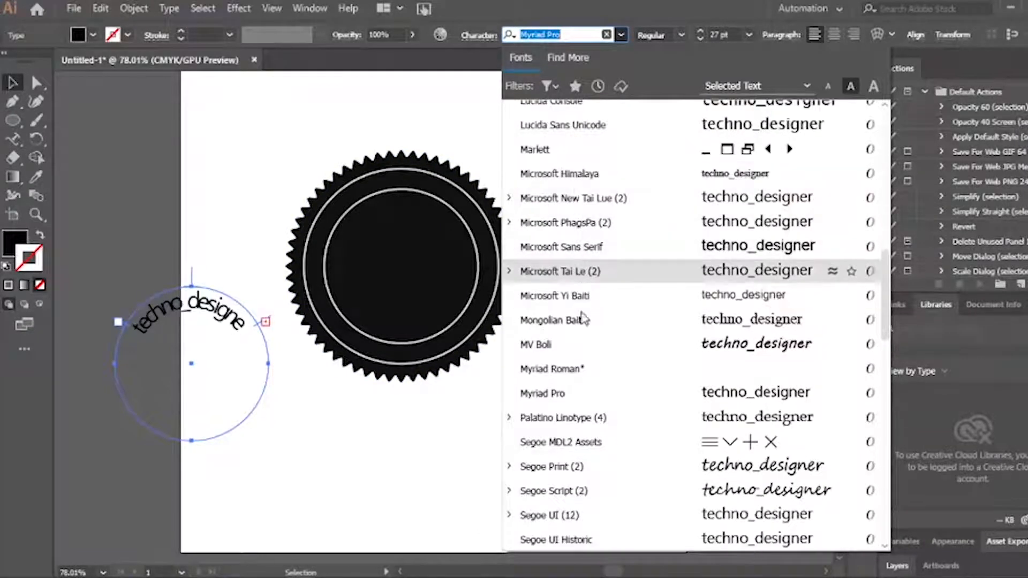
{"action": "scroll", "coordinate": [578, 268], "scroll_direction": "down", "scroll_amount": 3}
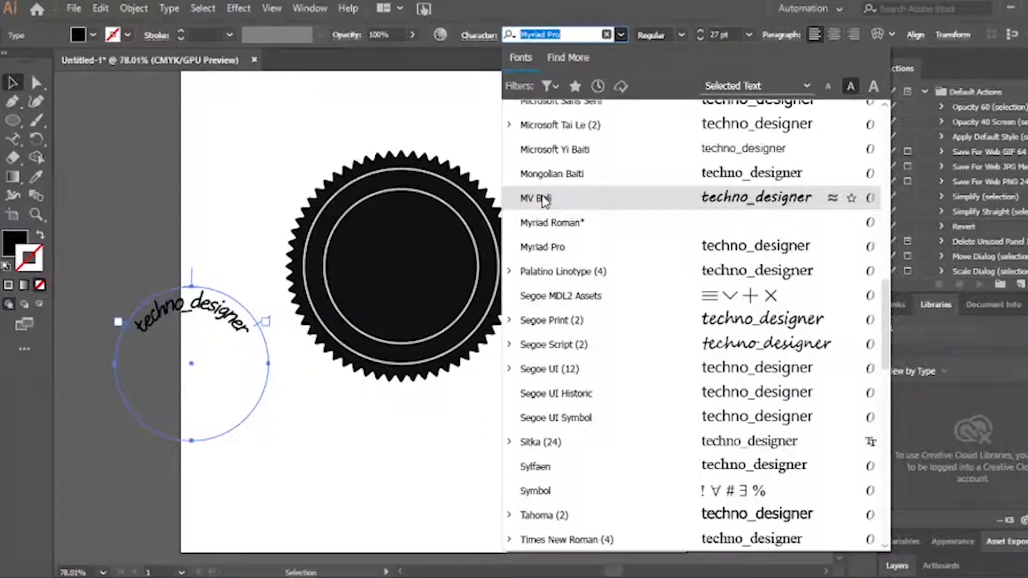
{"action": "scroll", "coordinate": [577, 348], "scroll_direction": "down", "scroll_amount": 3}
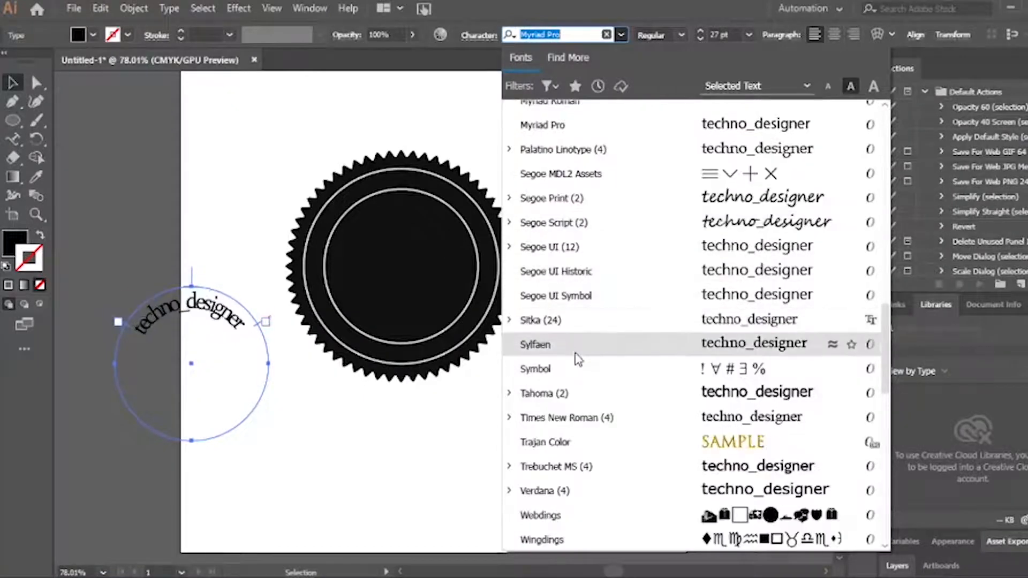
{"action": "scroll", "coordinate": [578, 359], "scroll_direction": "down", "scroll_amount": 4}
{"action": "scroll", "coordinate": [586, 329], "scroll_direction": "down", "scroll_amount": 3}
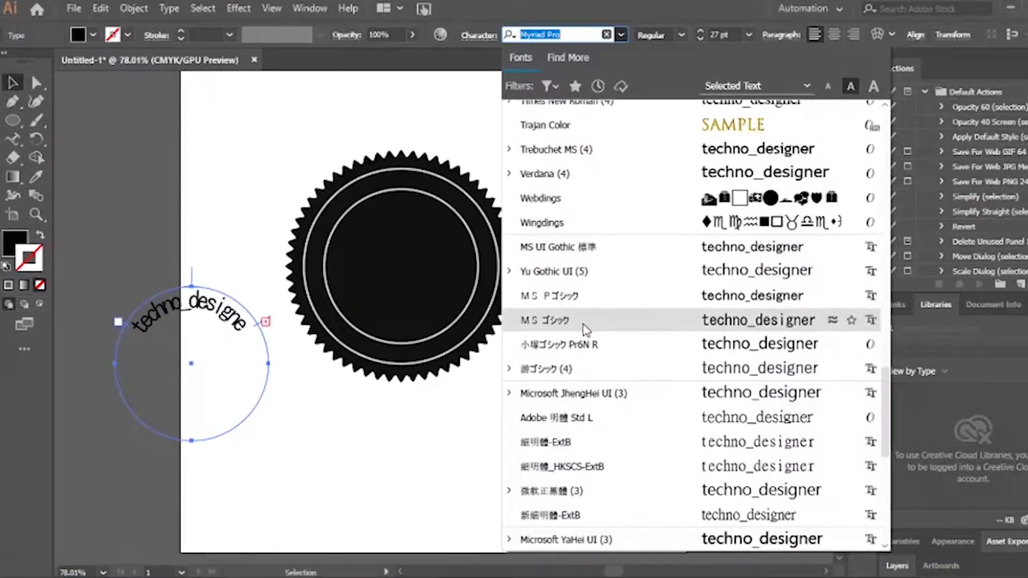
{"action": "scroll", "coordinate": [587, 342], "scroll_direction": "down", "scroll_amount": 3}
{"action": "scroll", "coordinate": [587, 451], "scroll_direction": "down", "scroll_amount": 3}
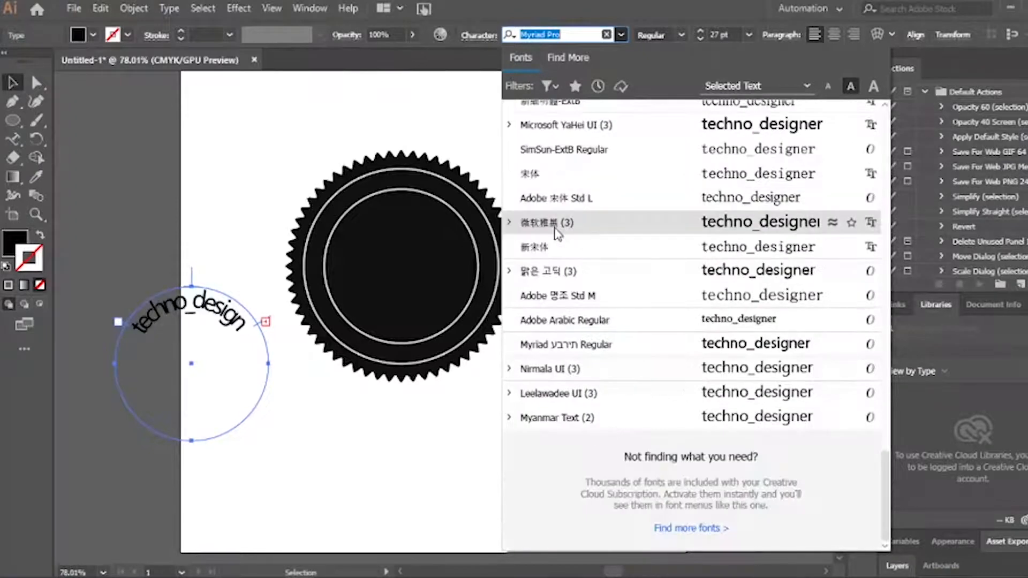
{"action": "scroll", "coordinate": [594, 241], "scroll_direction": "up", "scroll_amount": 10}
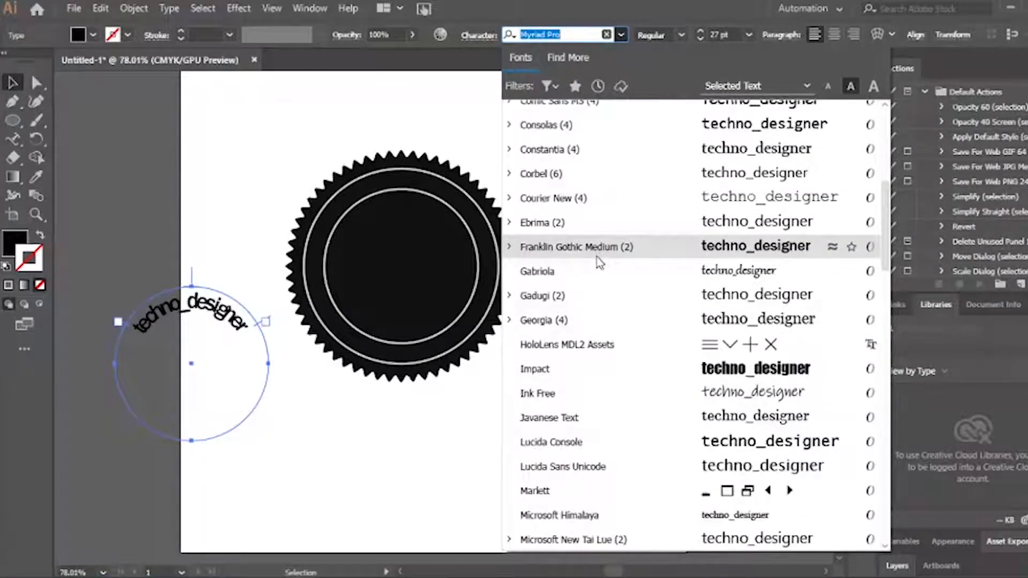
{"action": "left_click", "coordinate": [593, 368]}
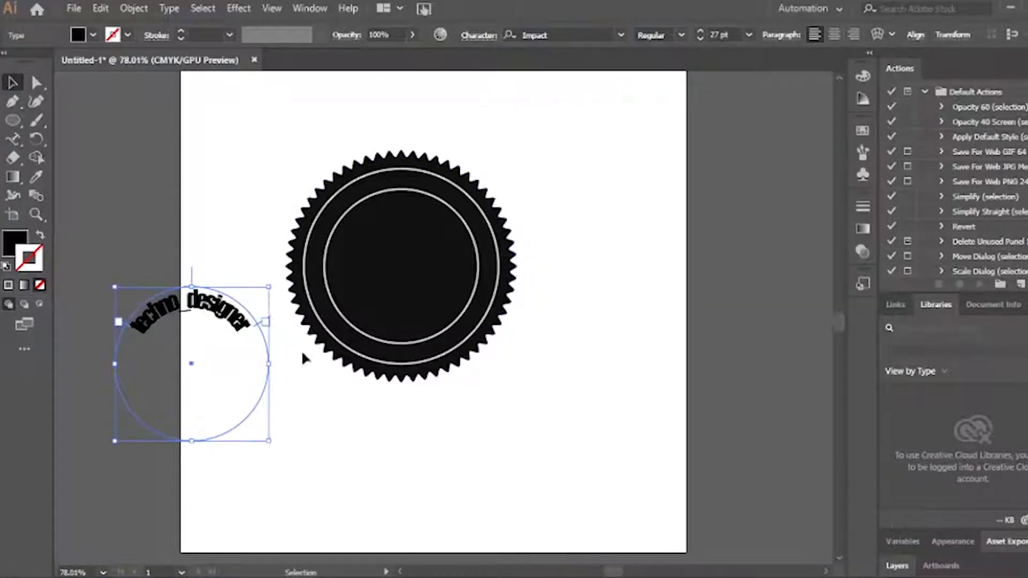
{"action": "left_click_drag", "start_coordinate": [209, 313], "coordinate": [632, 318]}
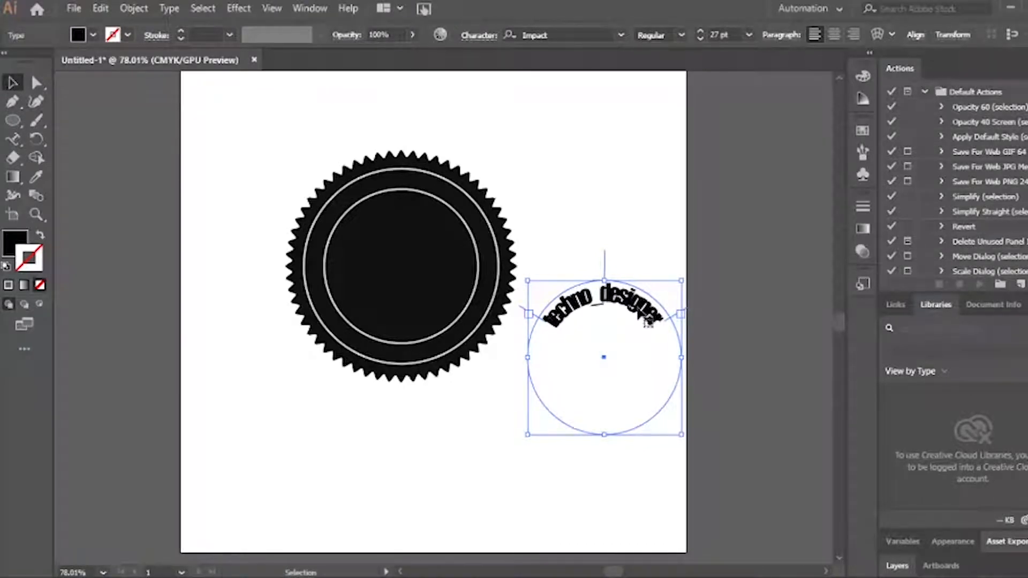
Give the curved text a bright red fill (around BF0037)
{"action": "double_click", "coordinate": [16, 243]}
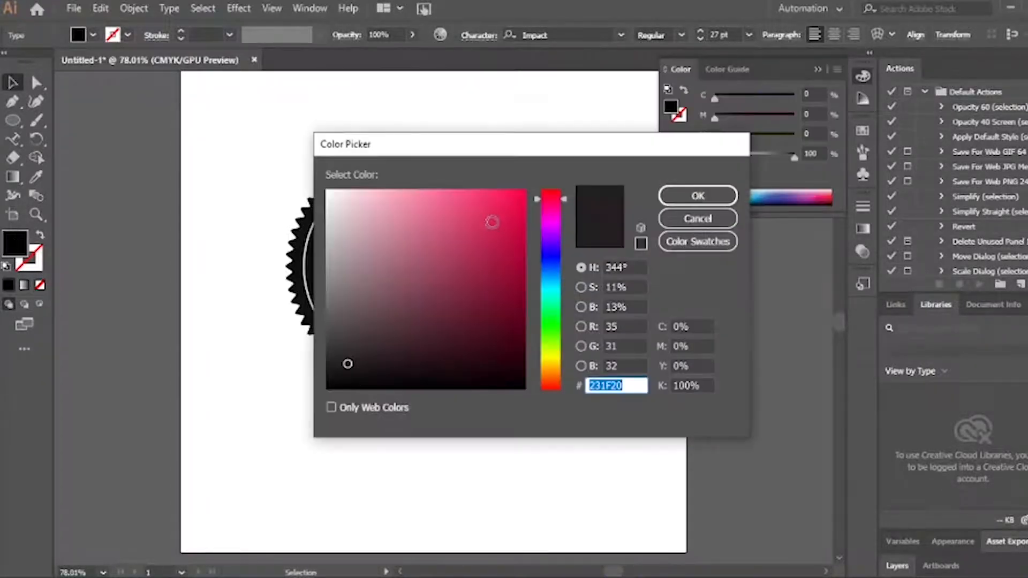
{"action": "type", "text": "BF0037"}
{"action": "left_click_drag", "start_coordinate": [554, 203], "coordinate": [551, 190]}
{"action": "left_click_drag", "start_coordinate": [512, 232], "coordinate": [524, 193]}
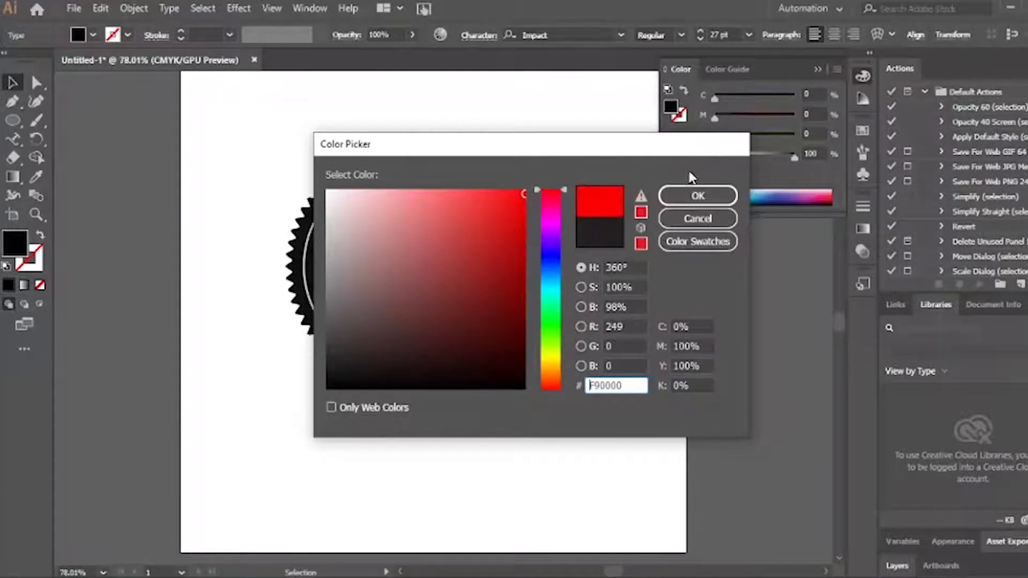
{"action": "left_click", "coordinate": [698, 196]}
Place the red text inside the badge, arching along the top of the inner ring
{"action": "left_click_drag", "start_coordinate": [627, 305], "coordinate": [422, 215]}
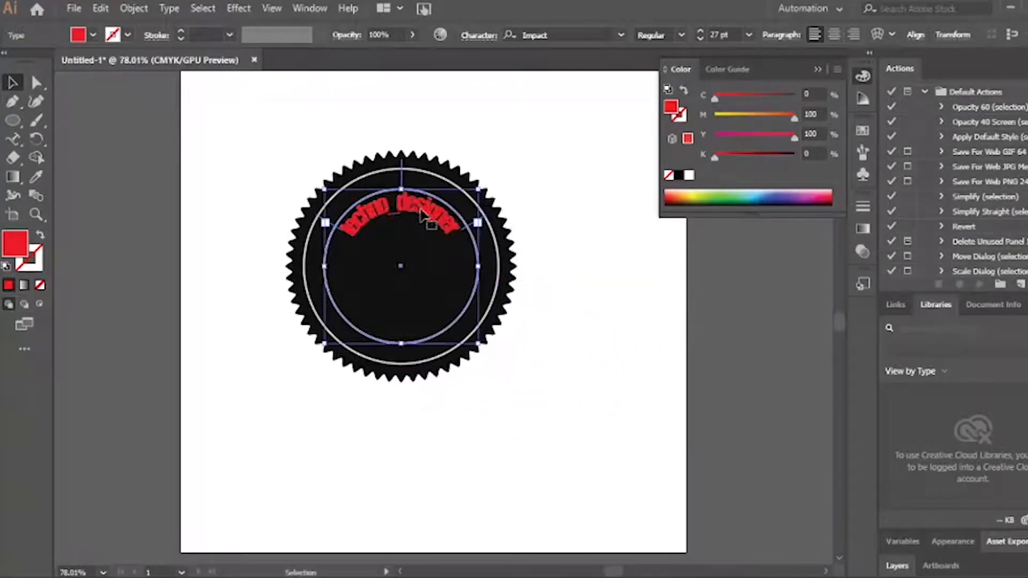
{"action": "left_click", "coordinate": [635, 317]}
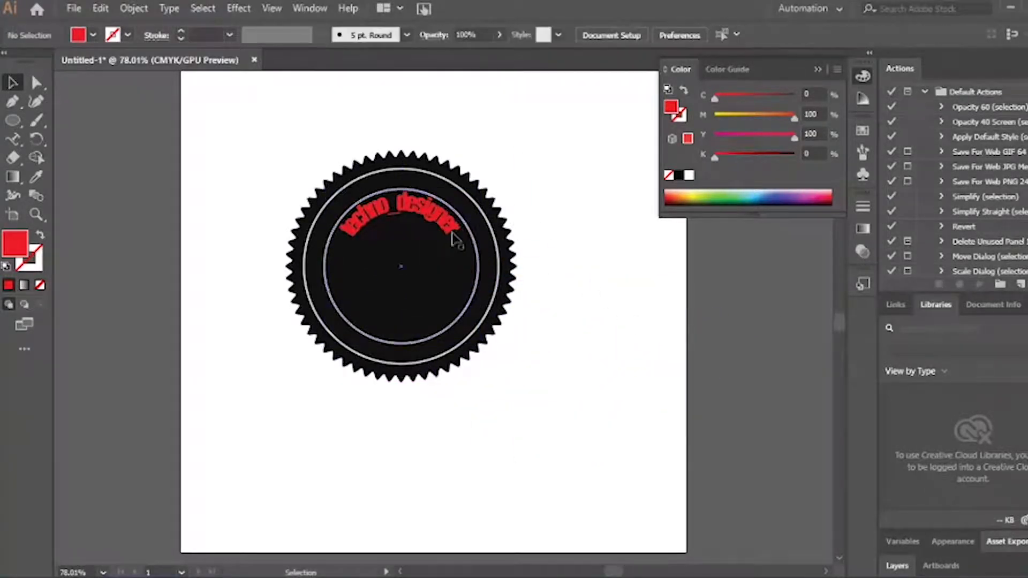
{"action": "left_click", "coordinate": [416, 220]}
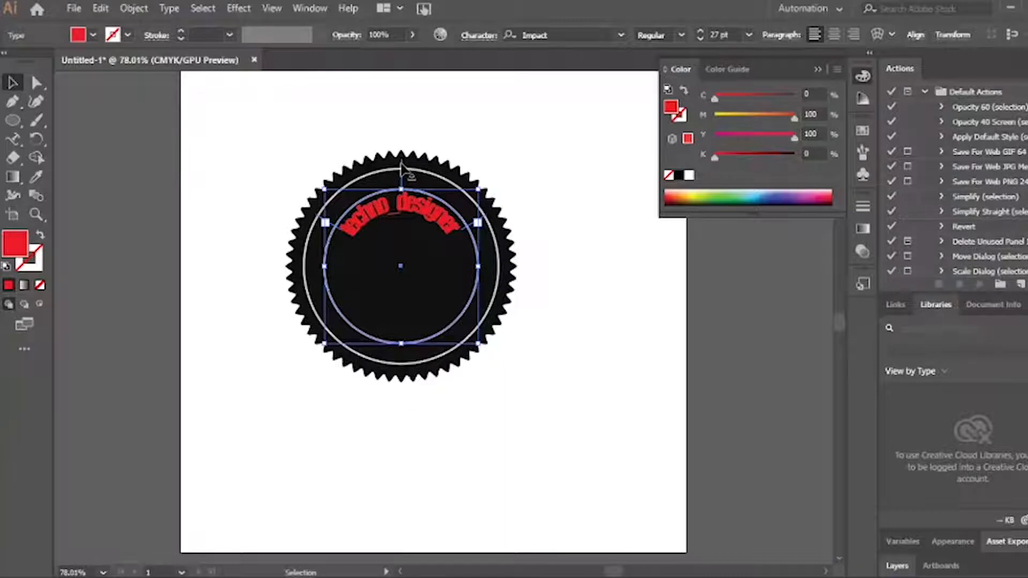
{"action": "mouse_move", "coordinate": [402, 170]}
{"action": "left_mouse_down"}
{"action": "mouse_move", "coordinate": [404, 150]}
{"action": "mouse_move", "coordinate": [403, 160]}
{"action": "left_mouse_up"}
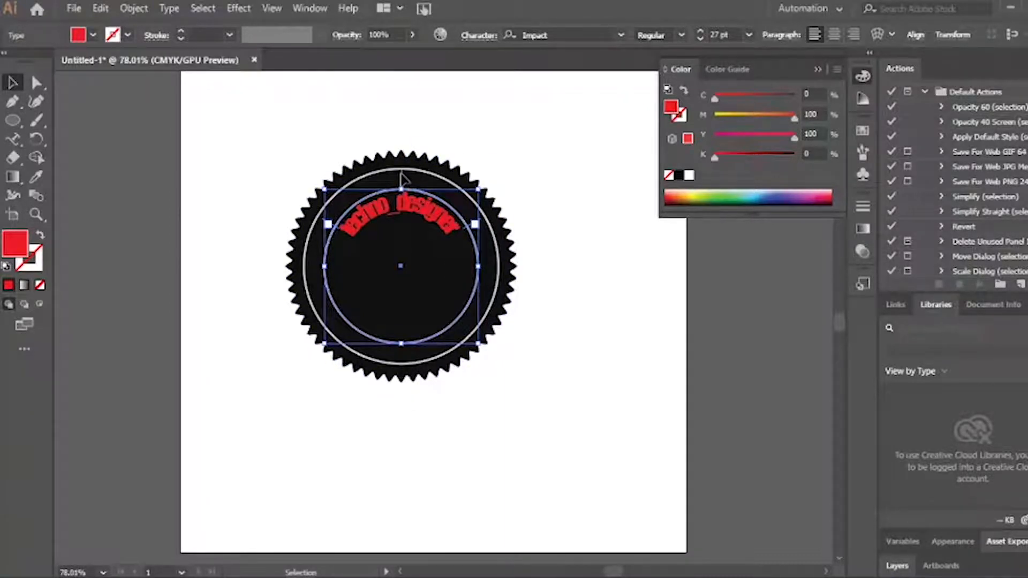
{"action": "mouse_move", "coordinate": [401, 172]}
{"action": "left_mouse_down"}
{"action": "mouse_move", "coordinate": [390, 173]}
{"action": "mouse_move", "coordinate": [402, 173]}
{"action": "left_mouse_up"}
Set the curved text size to 24 pt and extend its end point around the circle
{"action": "left_click", "coordinate": [749, 35]}
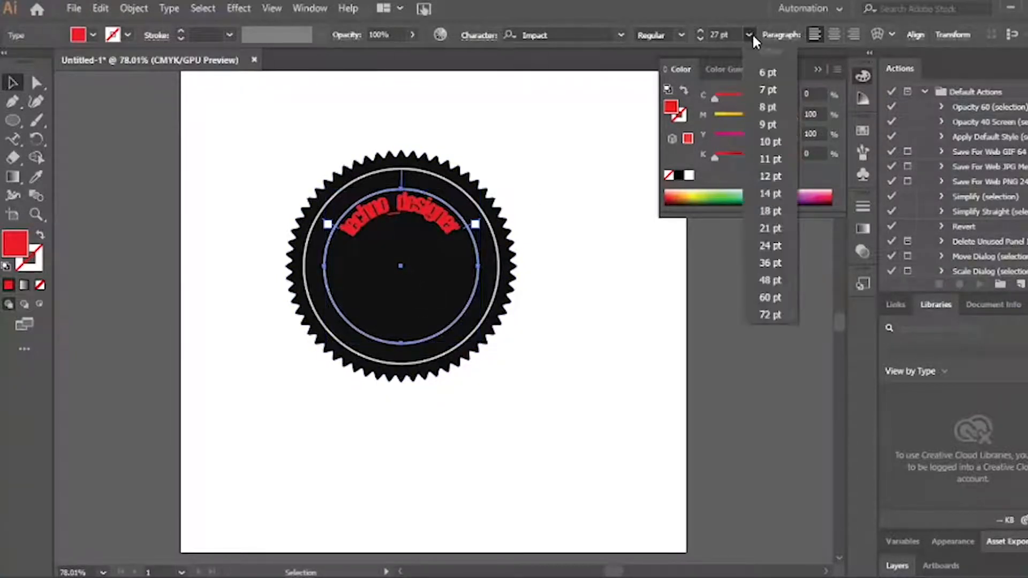
{"action": "left_click", "coordinate": [770, 245]}
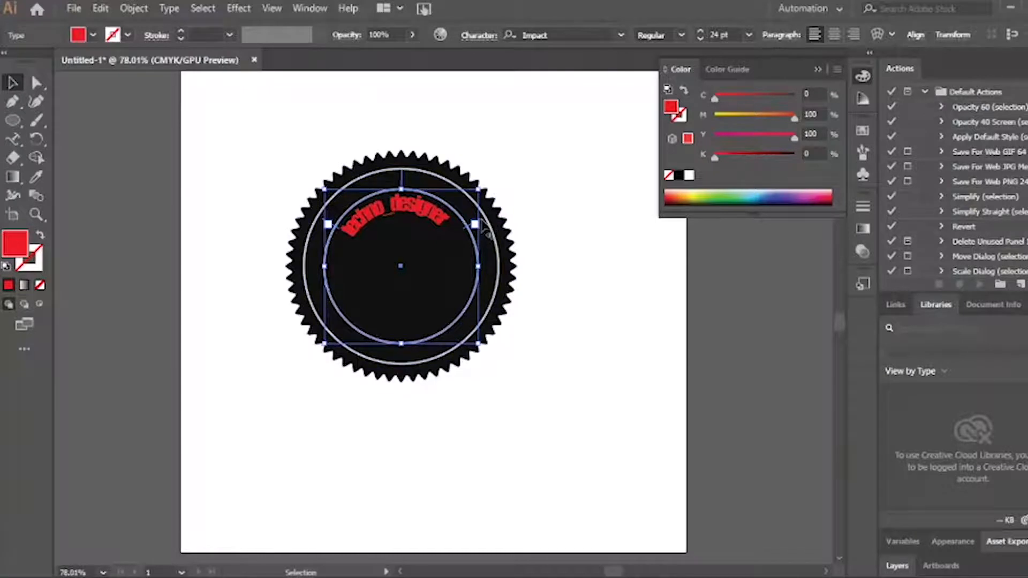
{"action": "left_click_drag", "start_coordinate": [485, 230], "coordinate": [472, 210]}
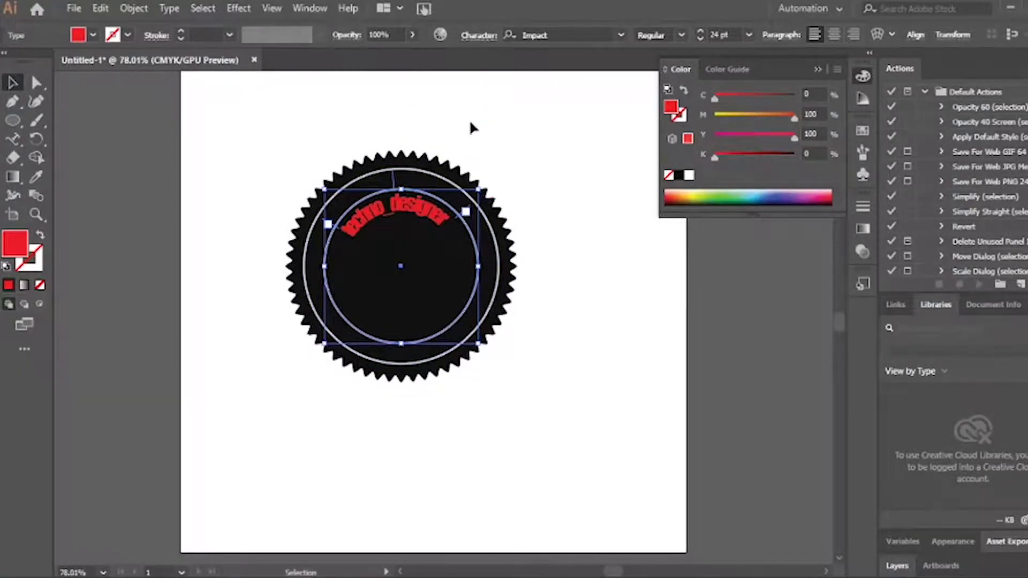
Move the whole badge toward the artboard's lower left
{"action": "left_click_drag", "start_coordinate": [261, 127], "coordinate": [584, 409]}
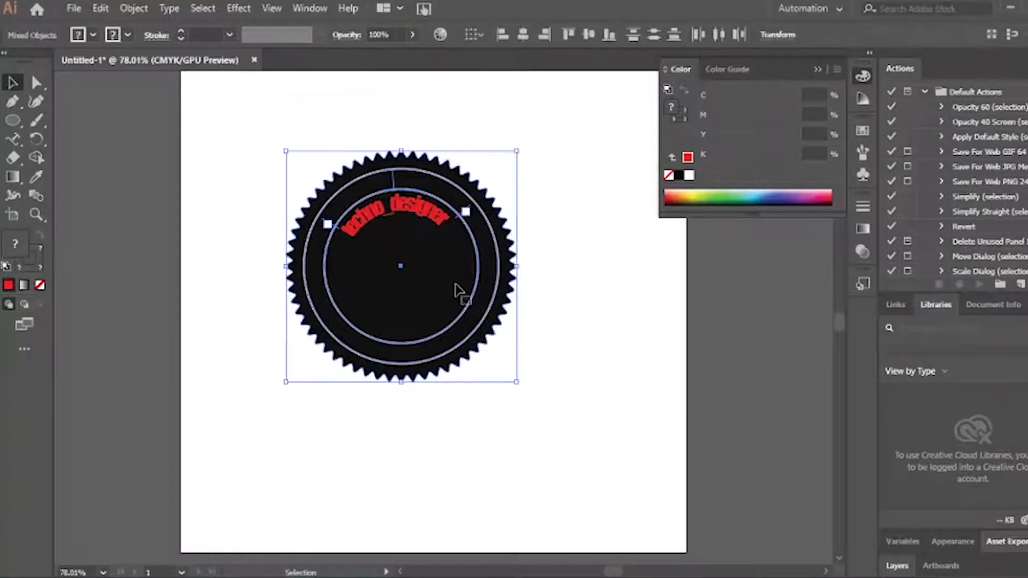
{"action": "left_click_drag", "start_coordinate": [457, 291], "coordinate": [348, 432]}
{"action": "left_click", "coordinate": [482, 297]}
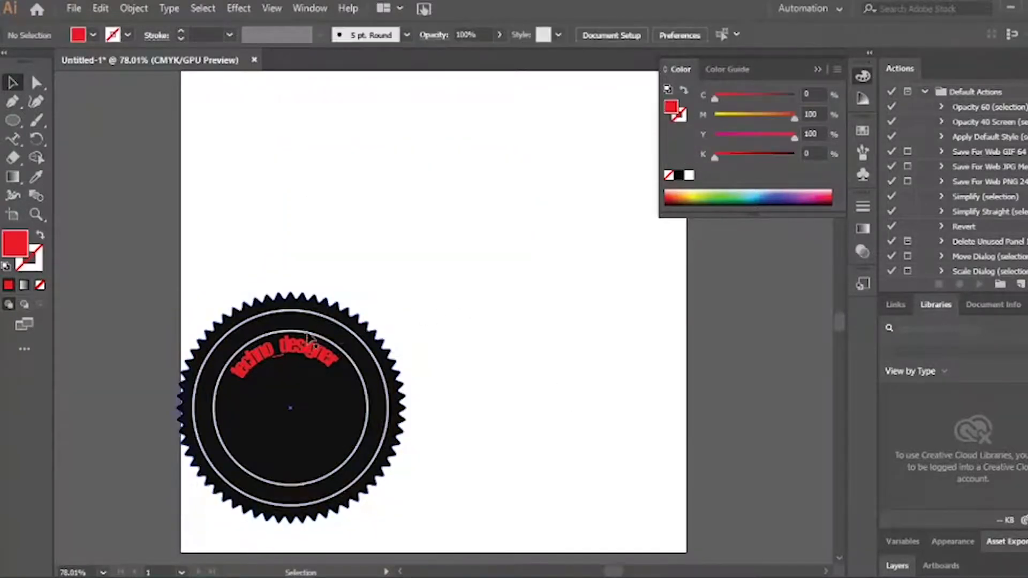
{"action": "left_click", "coordinate": [303, 352]}
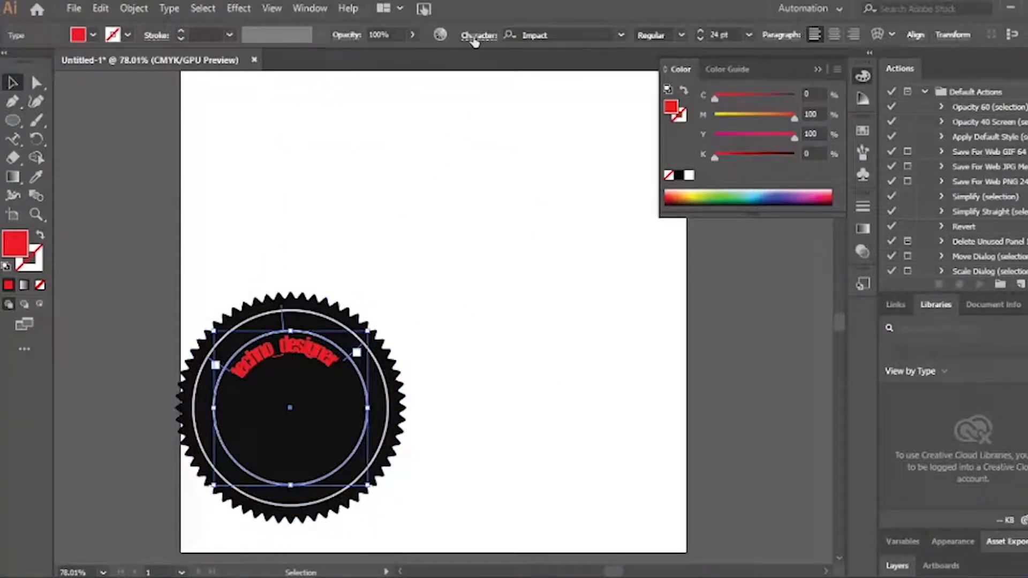
Give the curved text a 5 pt baseline shift and 150% horizontal scale
{"action": "left_click", "coordinate": [474, 37]}
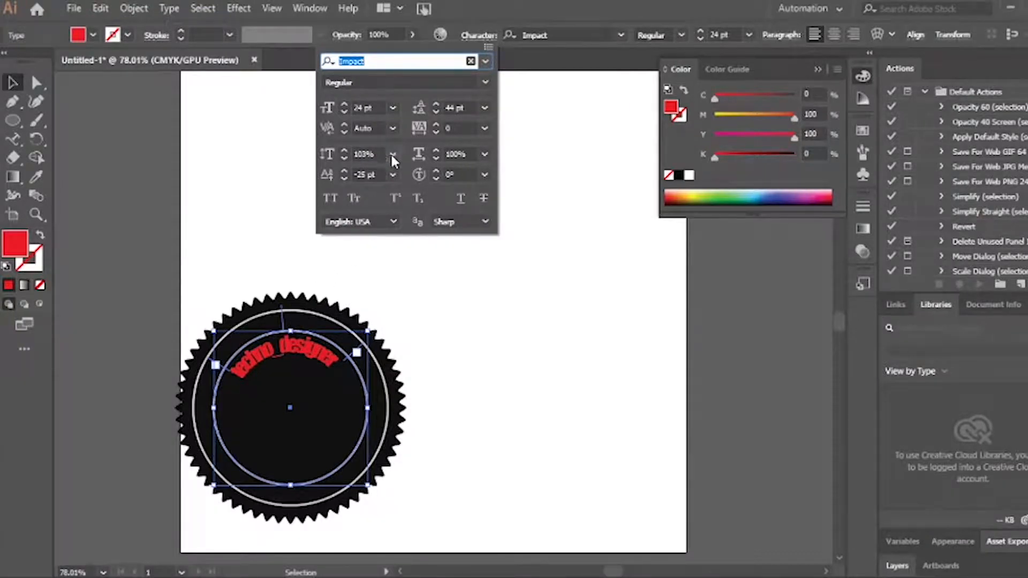
{"action": "left_click", "coordinate": [391, 174]}
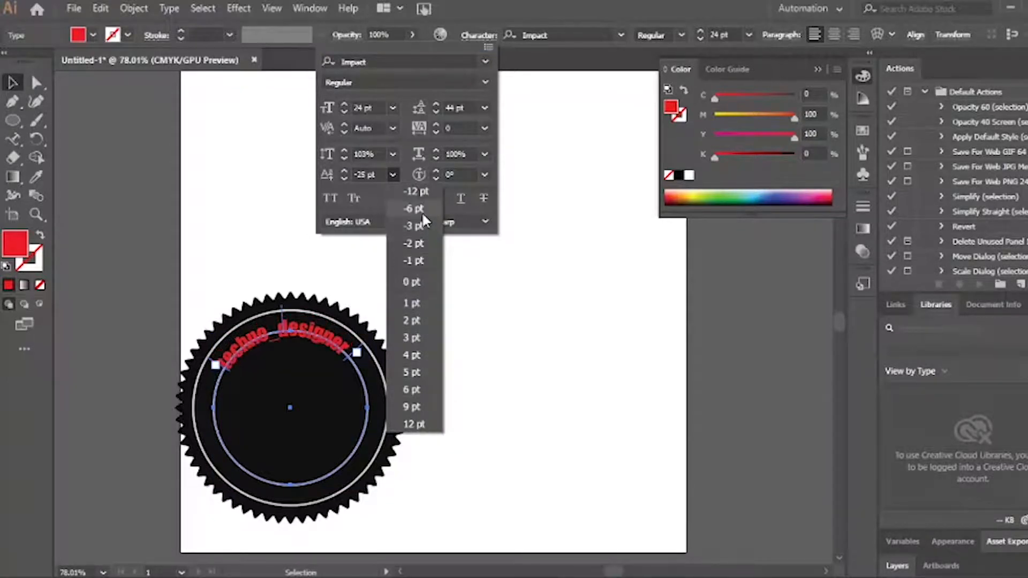
{"action": "left_click", "coordinate": [413, 371]}
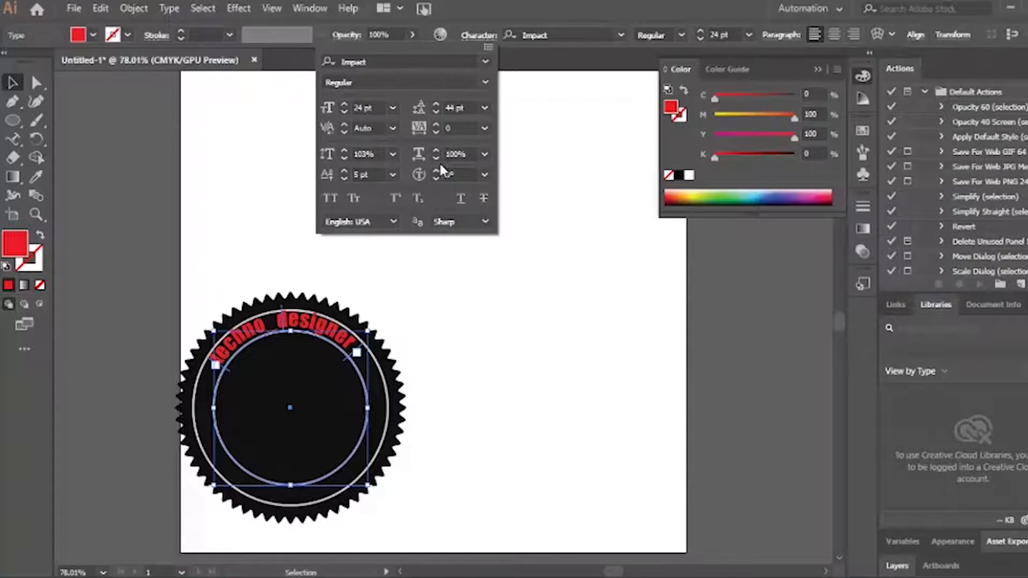
{"action": "left_click", "coordinate": [482, 154]}
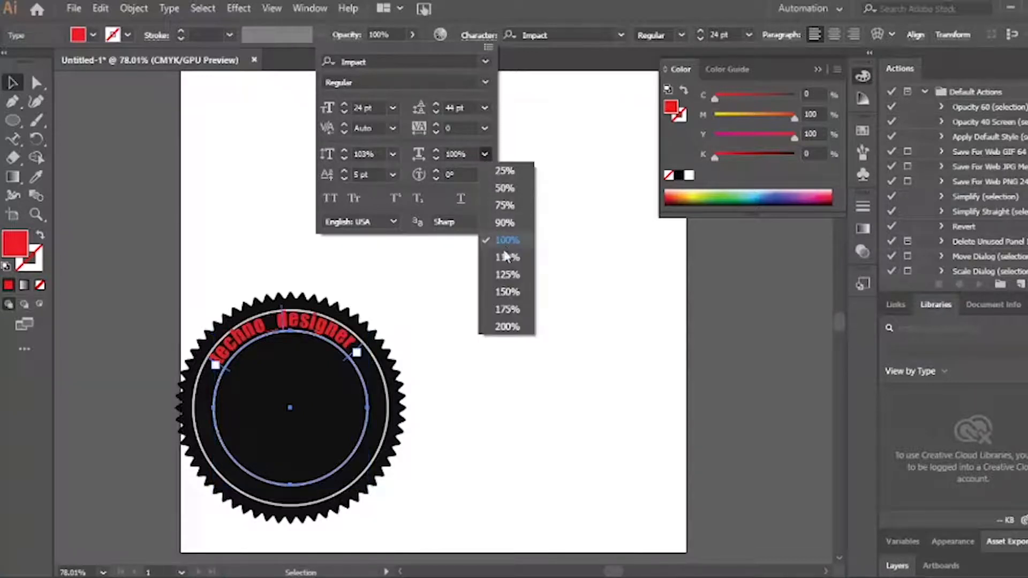
{"action": "left_click", "coordinate": [509, 295]}
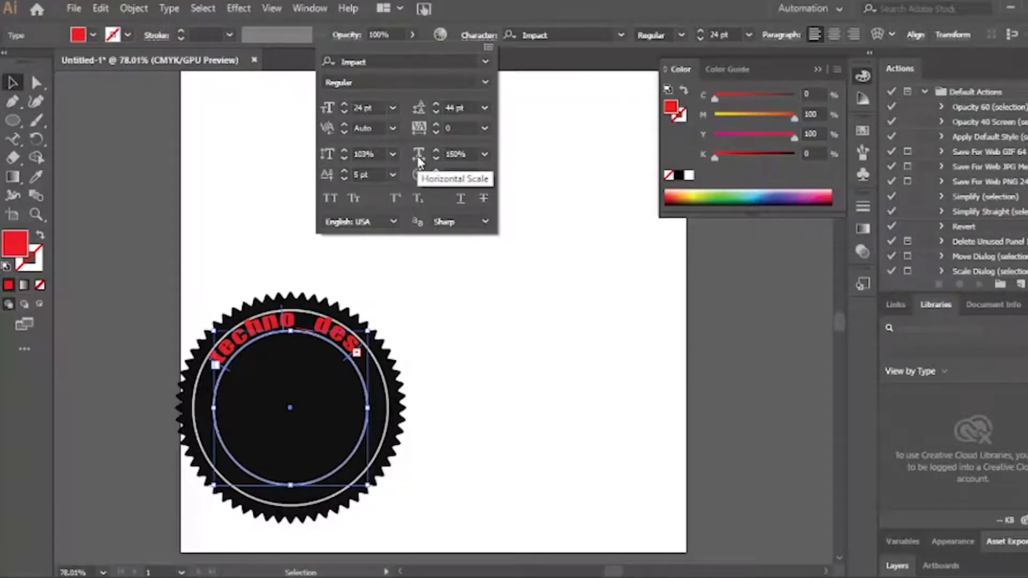
{"action": "left_click", "coordinate": [361, 349]}
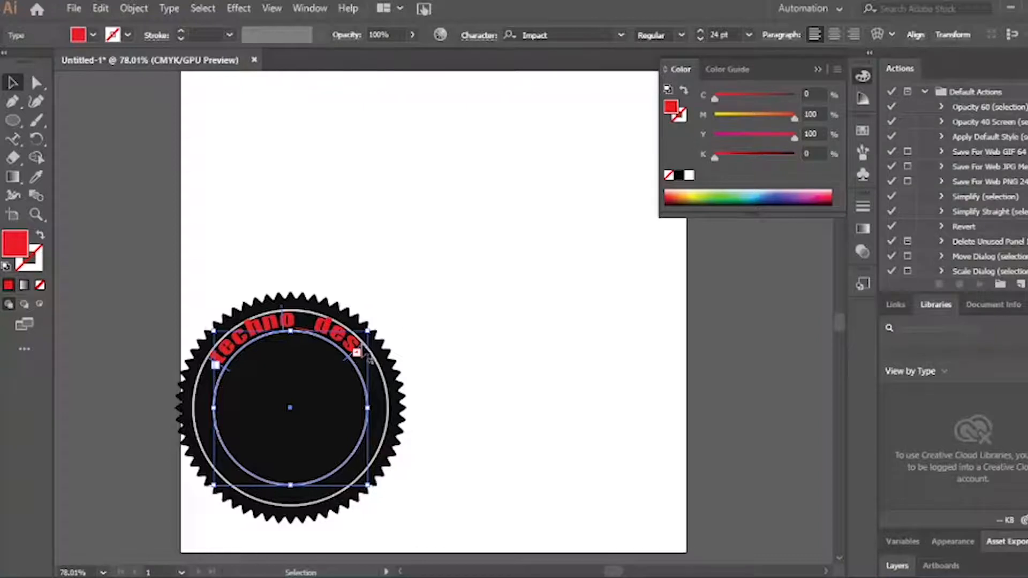
Slide the curved text toward the circle's top and shift the whole badge right
{"action": "left_click_drag", "start_coordinate": [369, 359], "coordinate": [387, 423]}
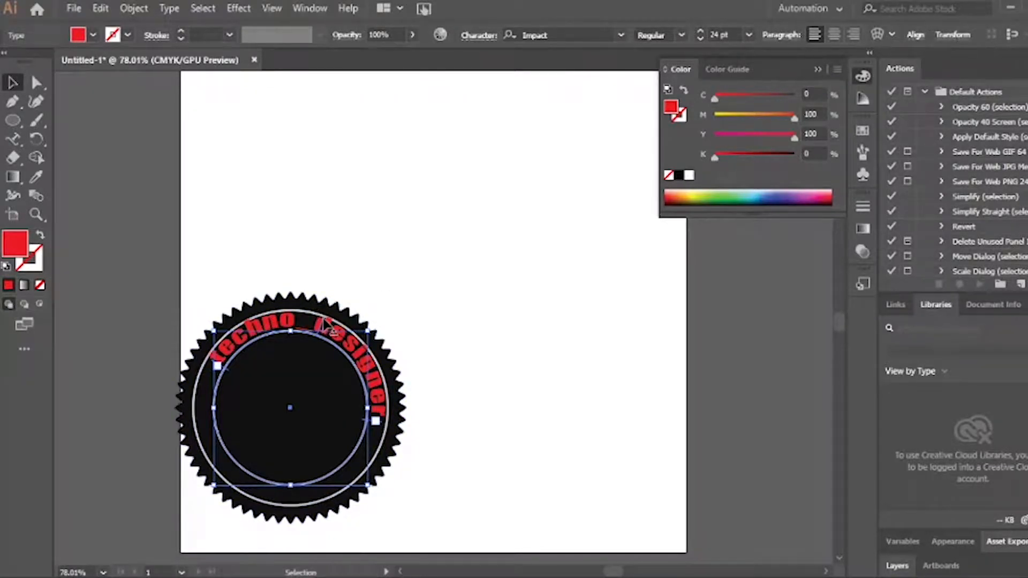
{"action": "left_click_drag", "start_coordinate": [331, 325], "coordinate": [290, 310]}
{"action": "left_click", "coordinate": [420, 312]}
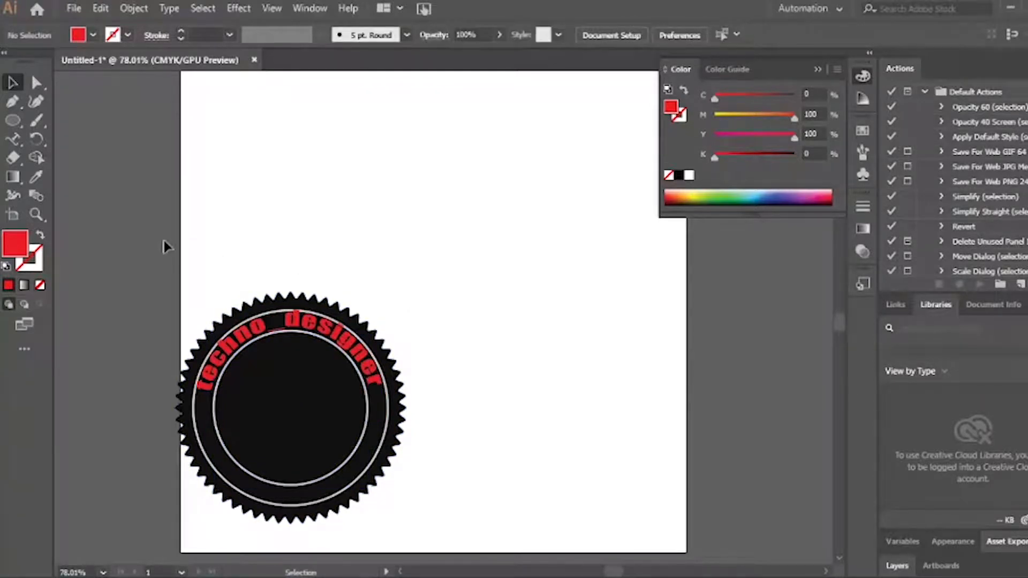
{"action": "left_click_drag", "start_coordinate": [165, 241], "coordinate": [437, 482]}
{"action": "left_click_drag", "start_coordinate": [337, 384], "coordinate": [393, 381]}
{"action": "left_click", "coordinate": [540, 371]}
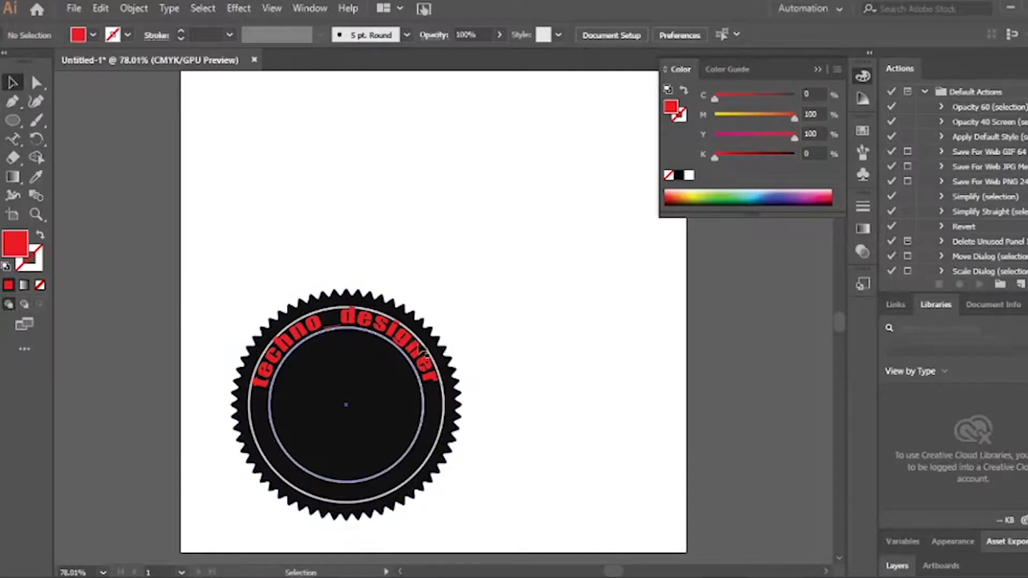
Reduce the curved text to 18 pt and centre the full 'techno_designer' across the badge top
{"action": "left_click", "coordinate": [420, 351]}
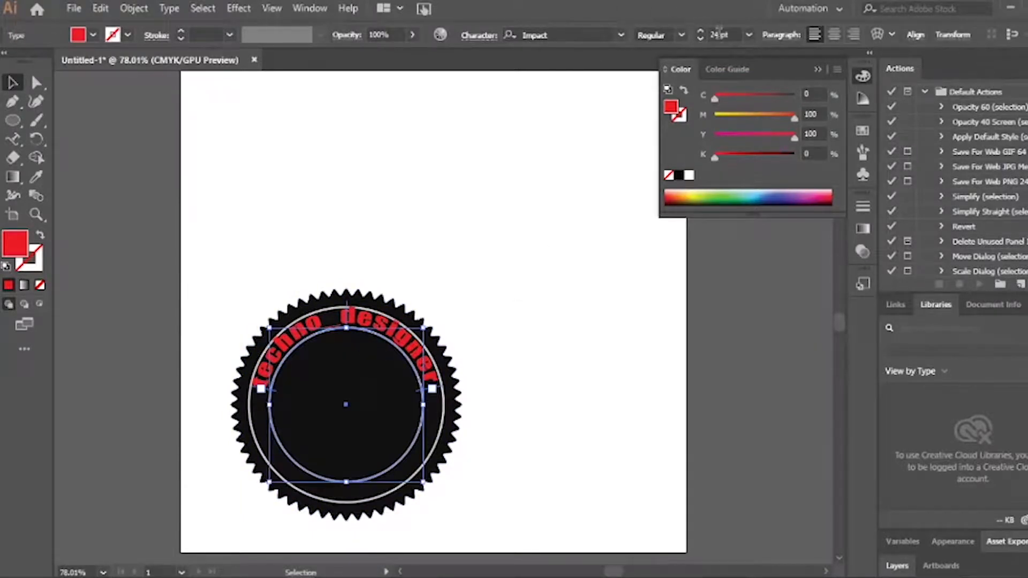
{"action": "left_click", "coordinate": [701, 33]}
{"action": "left_click", "coordinate": [700, 34]}
{"action": "left_click", "coordinate": [700, 33]}
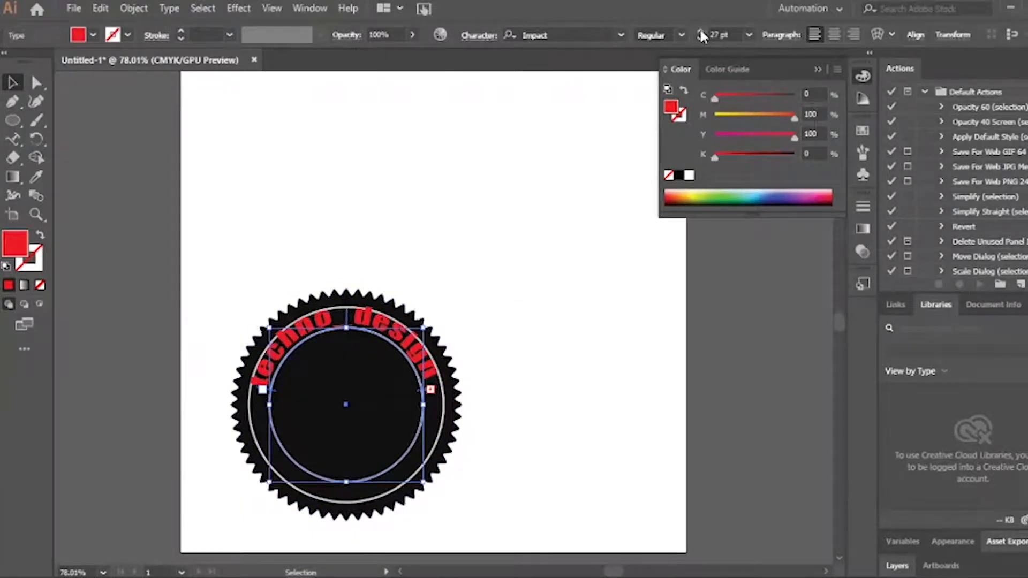
{"action": "left_click", "coordinate": [700, 36]}
{"action": "left_click", "coordinate": [700, 36]}
{"action": "left_click", "coordinate": [701, 37]}
{"action": "left_click", "coordinate": [700, 36]}
{"action": "left_click", "coordinate": [700, 36]}
{"action": "left_click", "coordinate": [700, 36]}
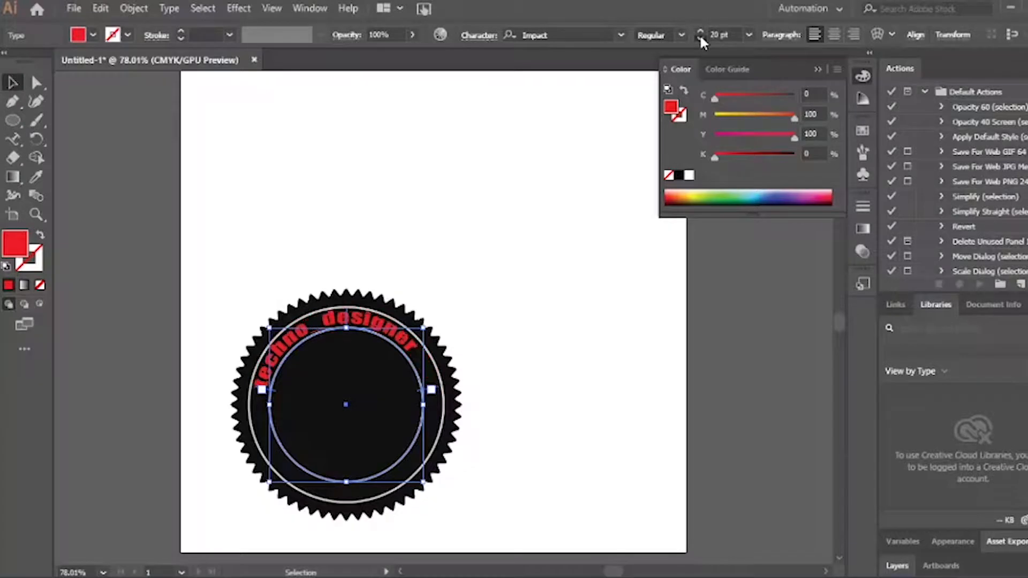
{"action": "left_click", "coordinate": [700, 36]}
{"action": "left_click", "coordinate": [700, 37]}
{"action": "left_click", "coordinate": [701, 37]}
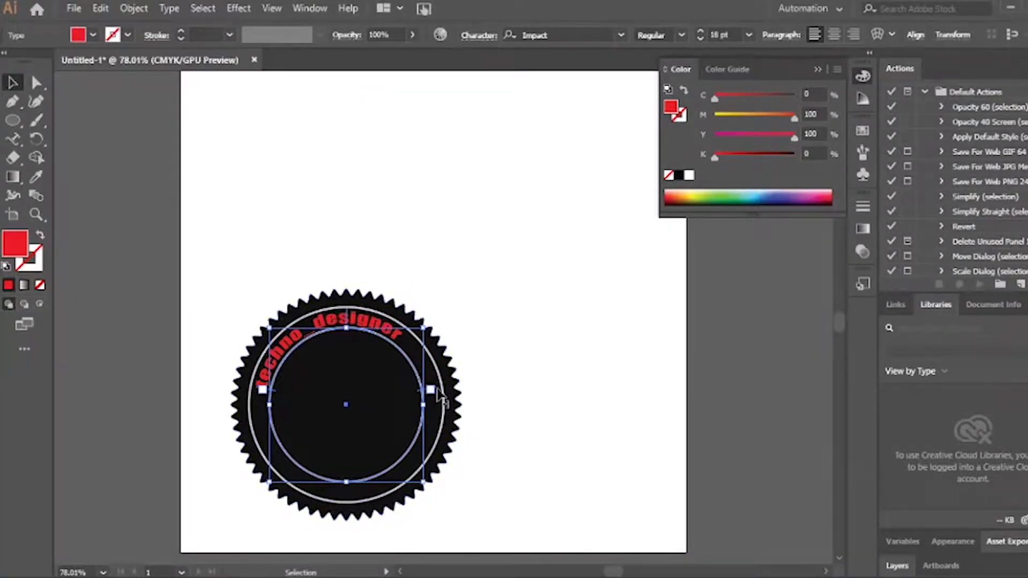
{"action": "left_click_drag", "start_coordinate": [434, 390], "coordinate": [411, 329]}
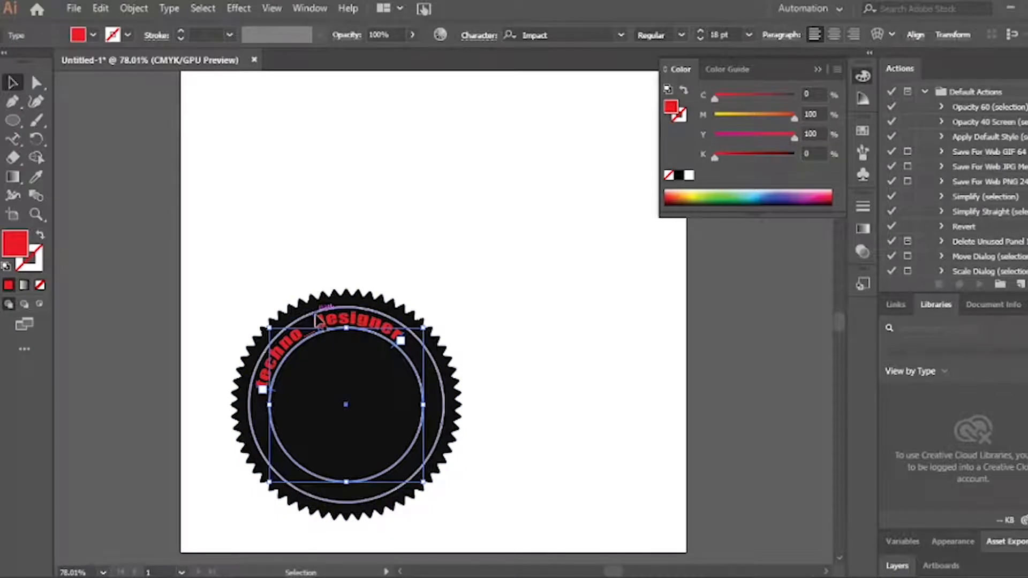
{"action": "left_click_drag", "start_coordinate": [318, 320], "coordinate": [348, 319]}
{"action": "left_click", "coordinate": [505, 317]}
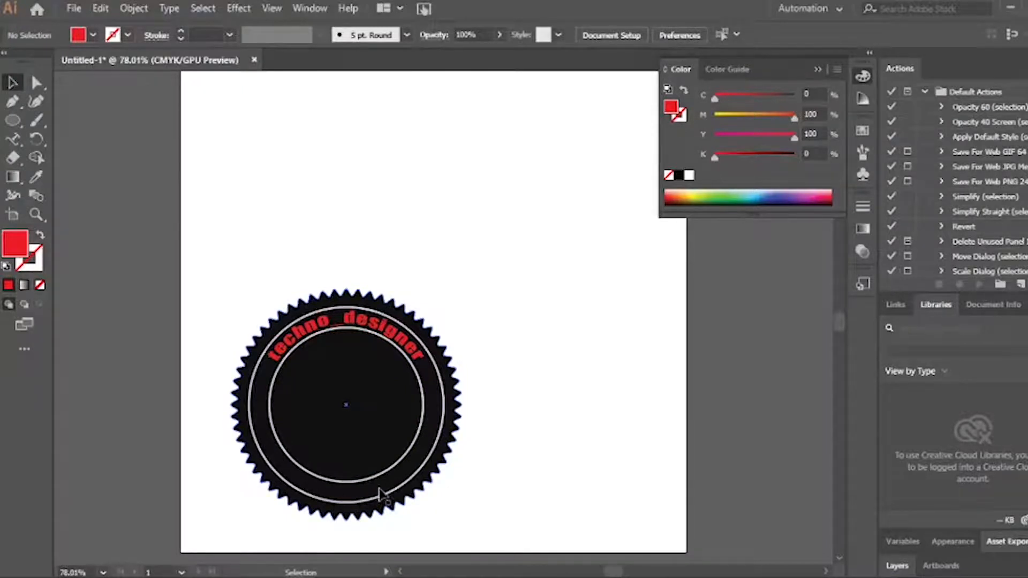
Move the whole badge up and to the left
{"action": "left_click_drag", "start_coordinate": [219, 291], "coordinate": [540, 476]}
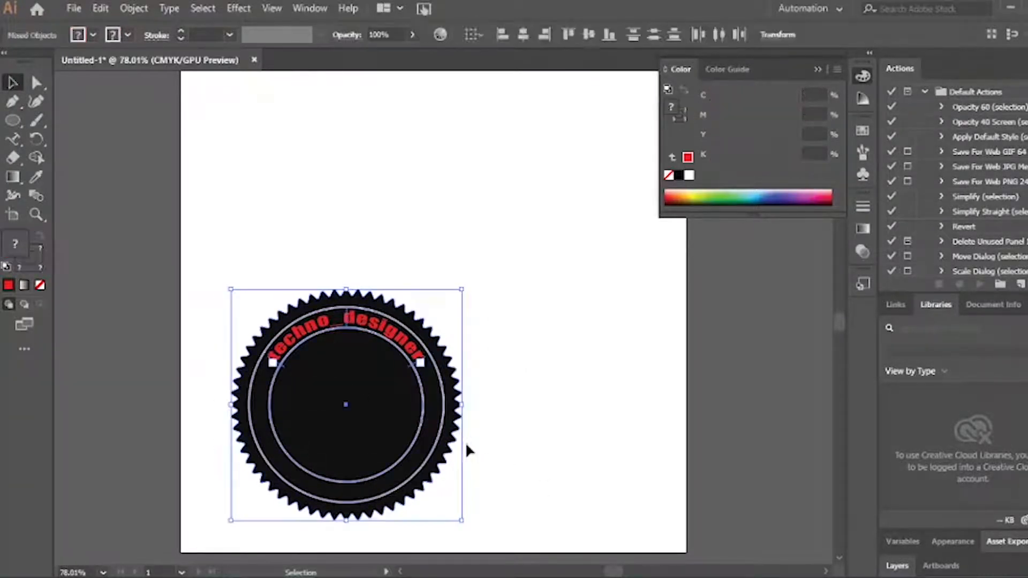
{"action": "left_click_drag", "start_coordinate": [391, 416], "coordinate": [352, 317]}
{"action": "left_click", "coordinate": [509, 335]}
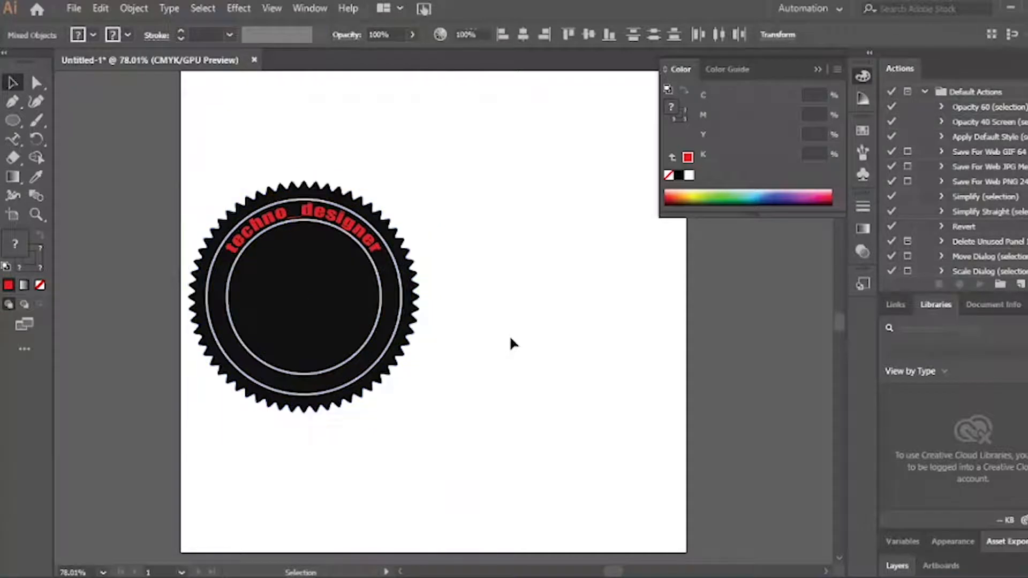
Duplicate the curved techno_designer text to the right and select all its characters
{"action": "left_click", "coordinate": [347, 222]}
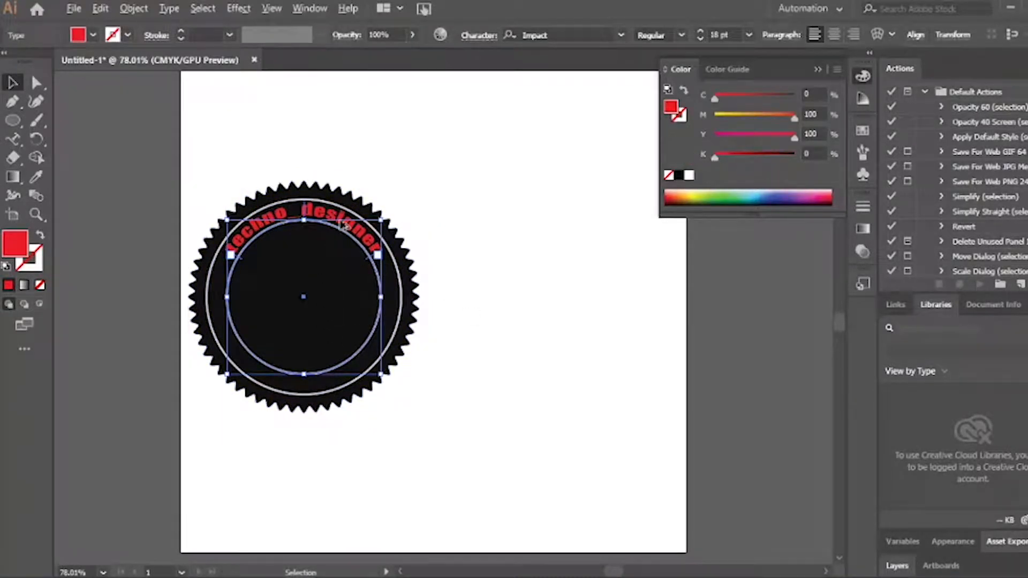
{"action": "left_click_drag", "start_coordinate": [346, 227], "coordinate": [633, 325]}
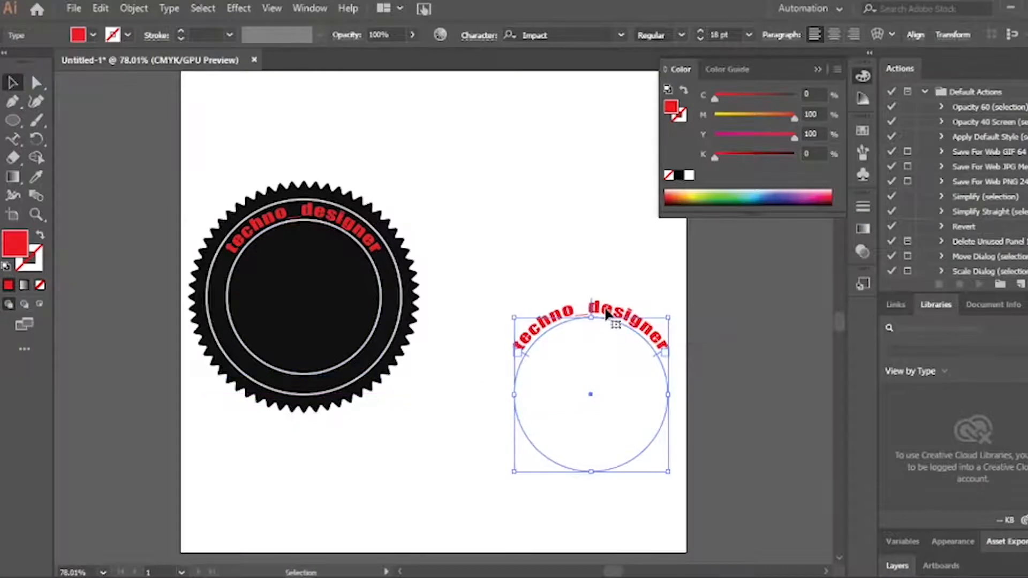
{"action": "key", "text": "t"}
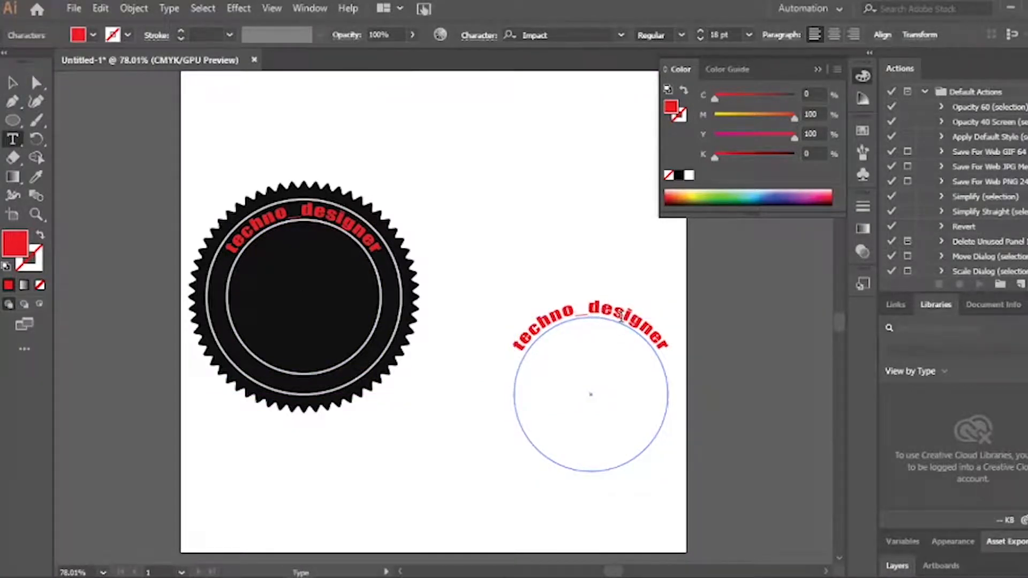
{"action": "left_click", "coordinate": [621, 316]}
{"action": "key", "text": "ctrl+a"}
Replace the copied curved text with a person's name
{"action": "key", "text": "BackSpace"}
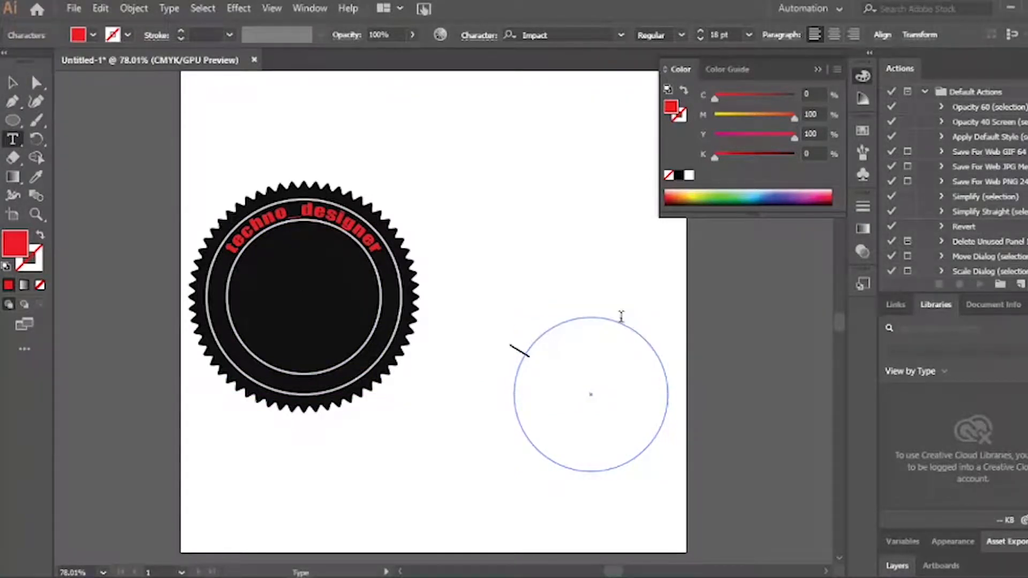
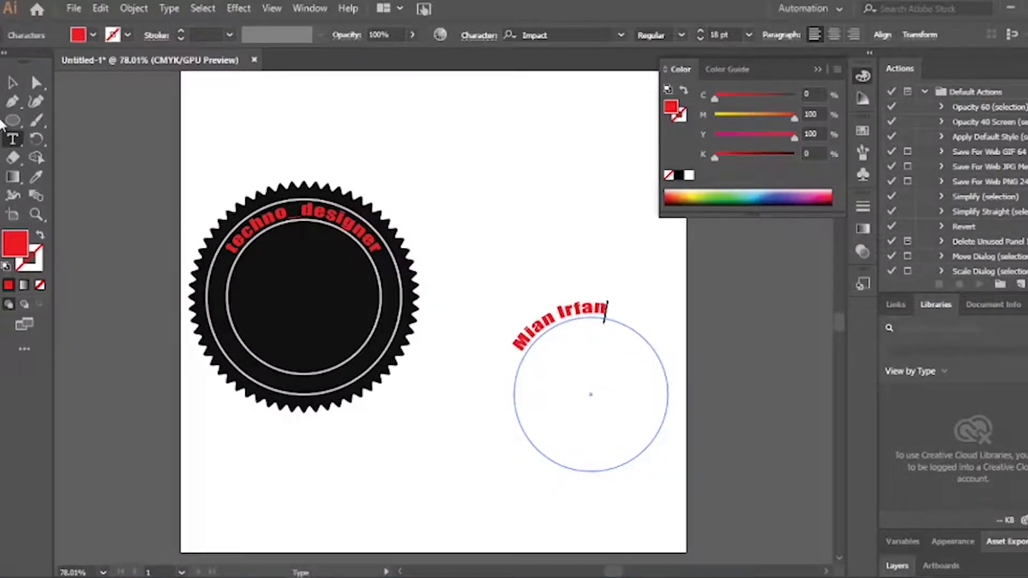
{"action": "left_click", "coordinate": [13, 82]}
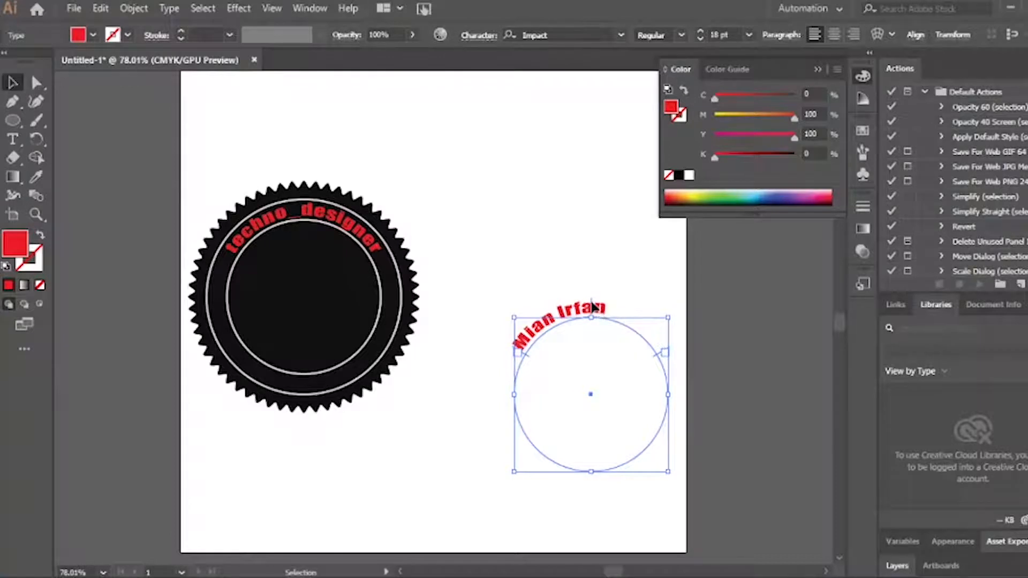
Flip the name to run beneath its circle and move the circle onto the badge
{"action": "left_click_drag", "start_coordinate": [592, 306], "coordinate": [592, 489]}
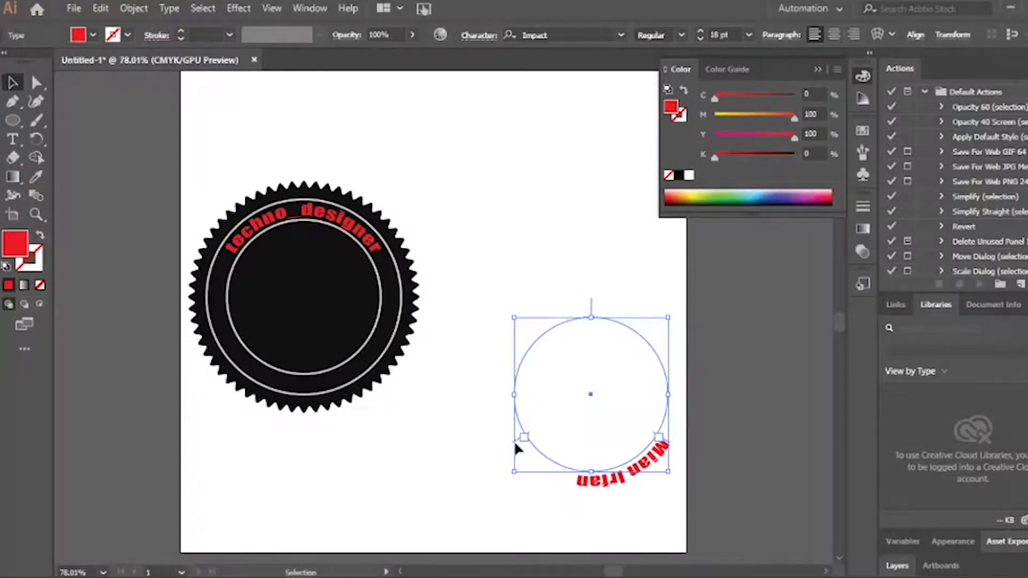
{"action": "left_click_drag", "start_coordinate": [514, 440], "coordinate": [587, 461]}
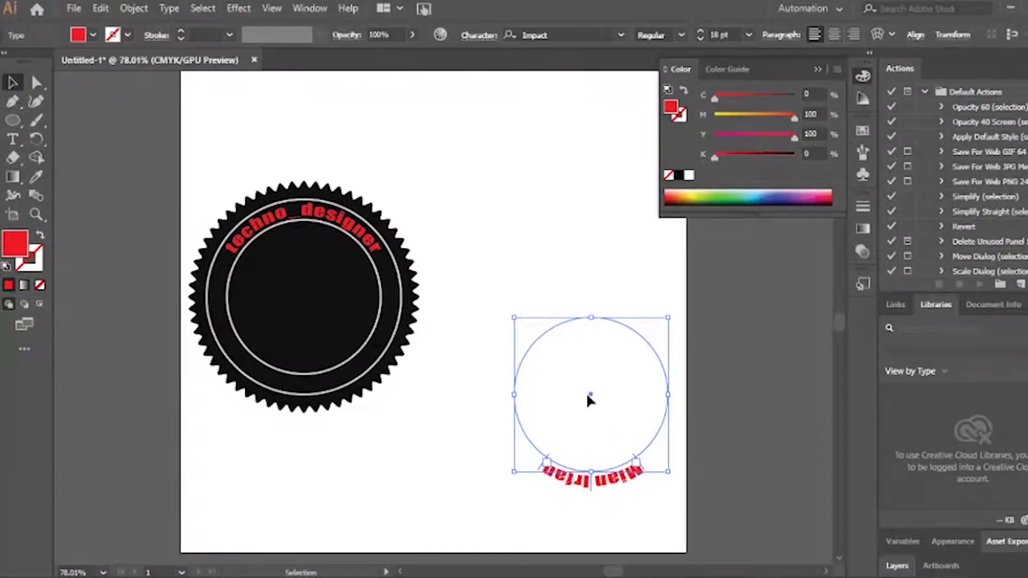
{"action": "left_click_drag", "start_coordinate": [589, 393], "coordinate": [305, 303]}
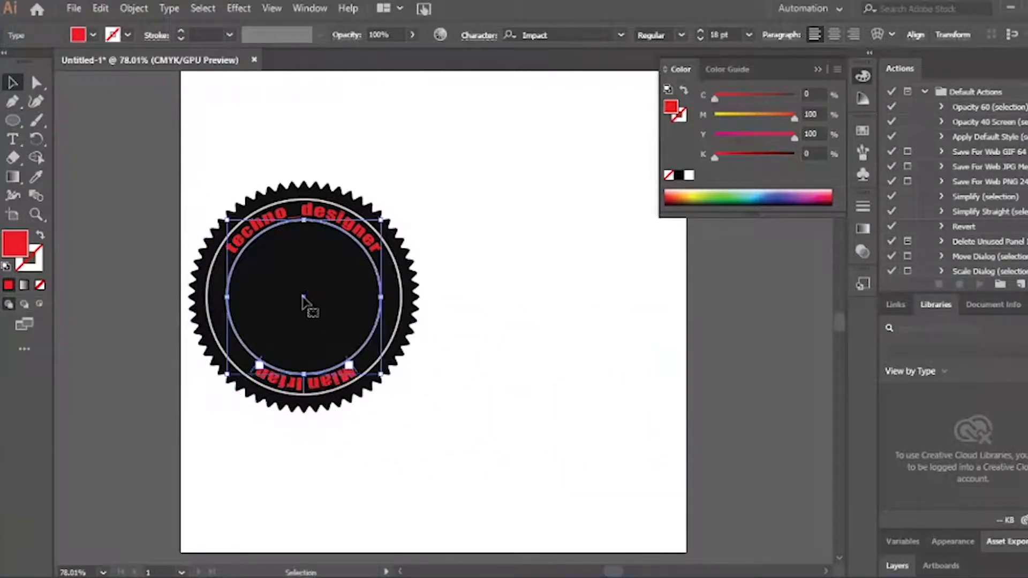
Flip the name inside the ring and extend its end bracket to show it fully
{"action": "left_click", "coordinate": [413, 371]}
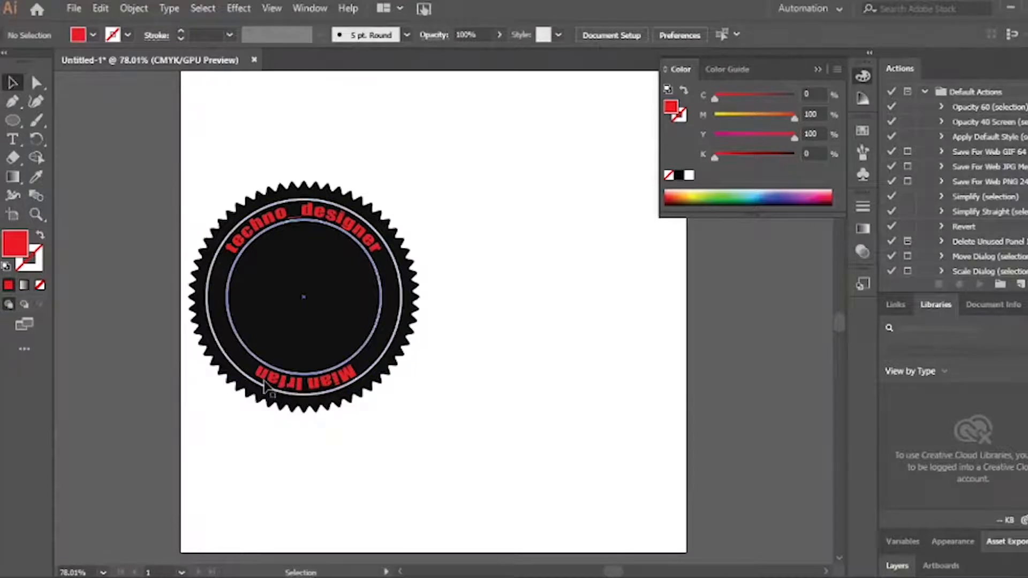
{"action": "left_click", "coordinate": [308, 385]}
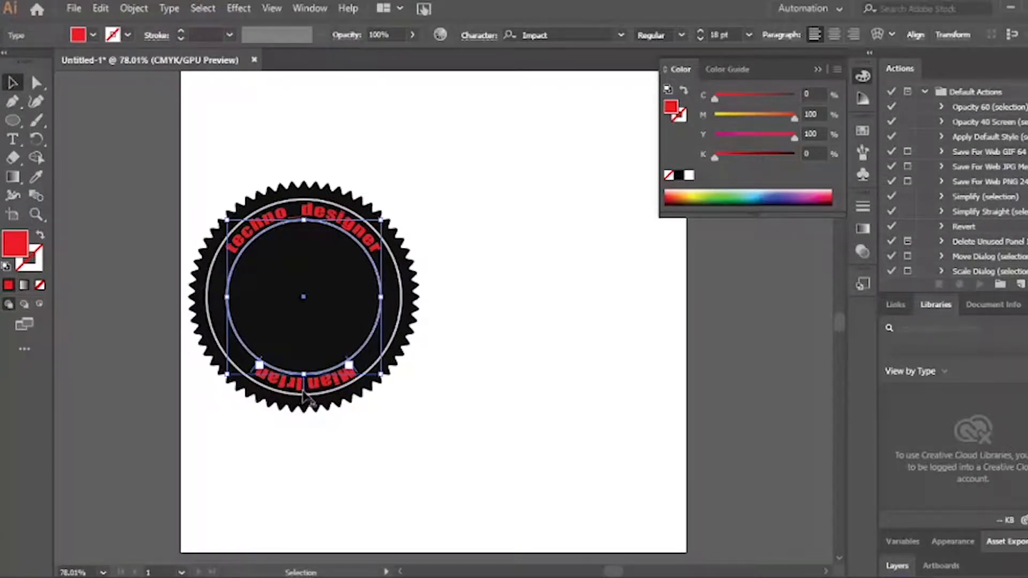
{"action": "left_click_drag", "start_coordinate": [303, 390], "coordinate": [308, 337]}
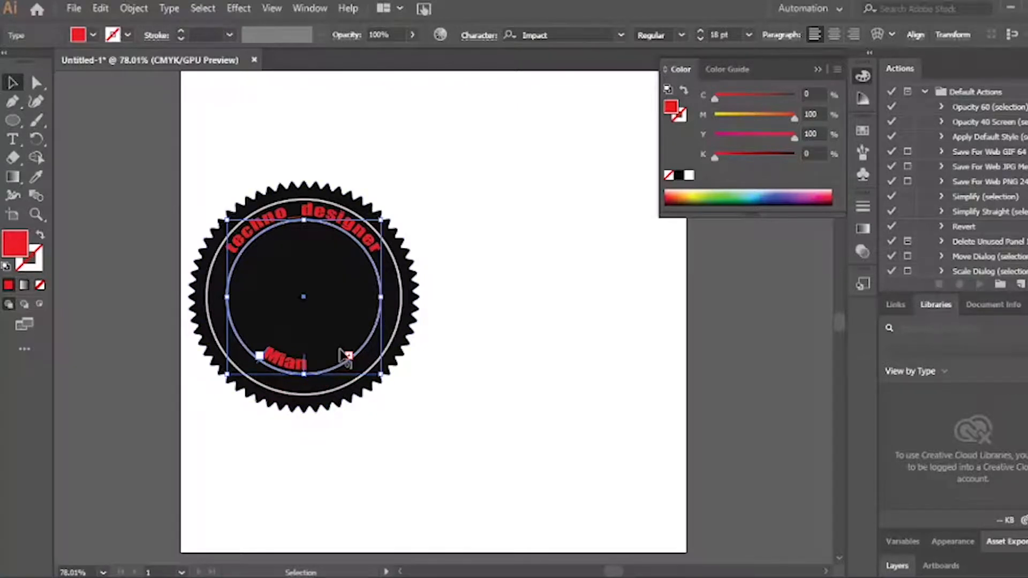
{"action": "left_click_drag", "start_coordinate": [347, 356], "coordinate": [389, 373]}
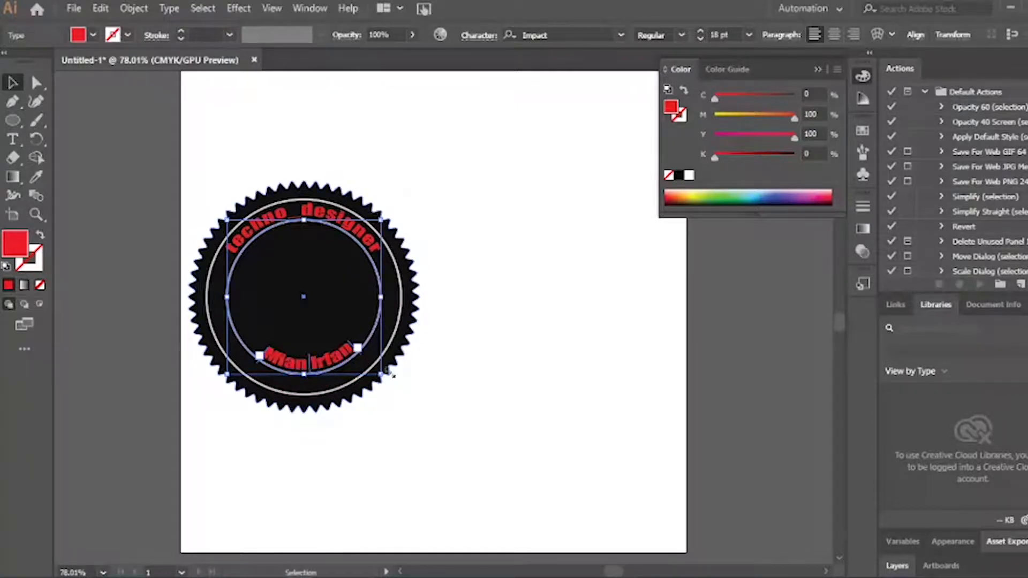
{"action": "left_click", "coordinate": [421, 390]}
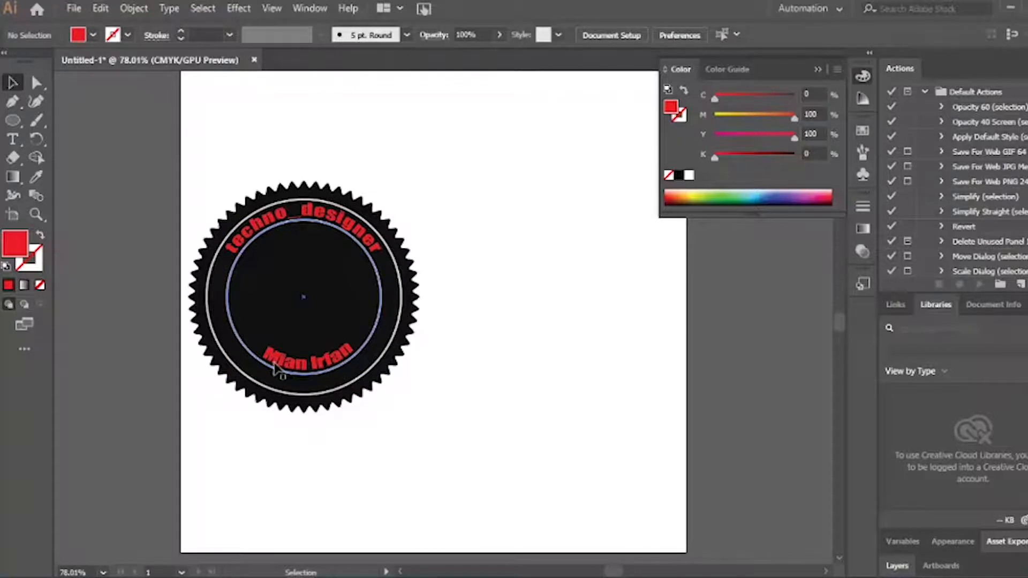
{"action": "left_click", "coordinate": [328, 372]}
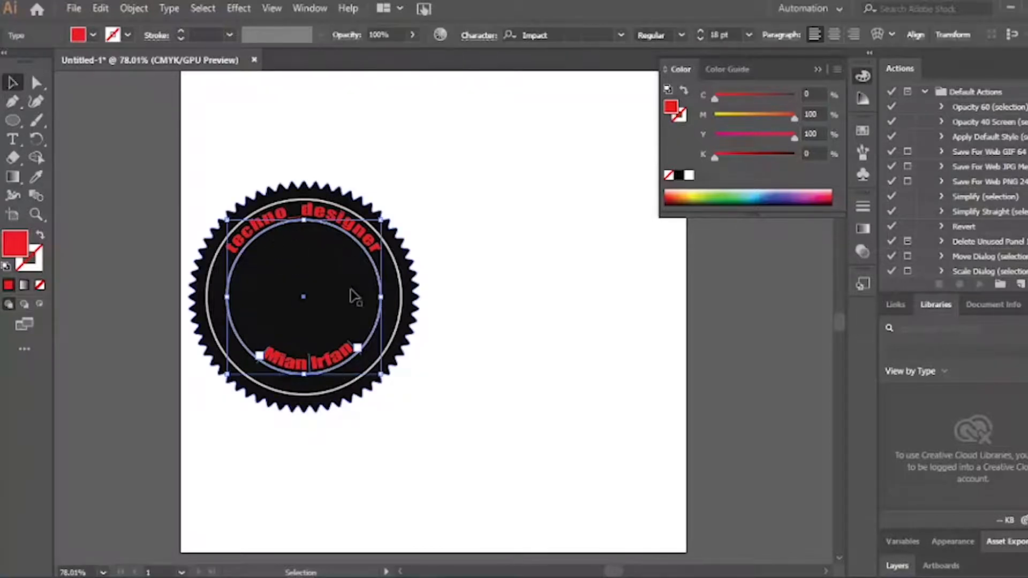
{"action": "left_click", "coordinate": [472, 37]}
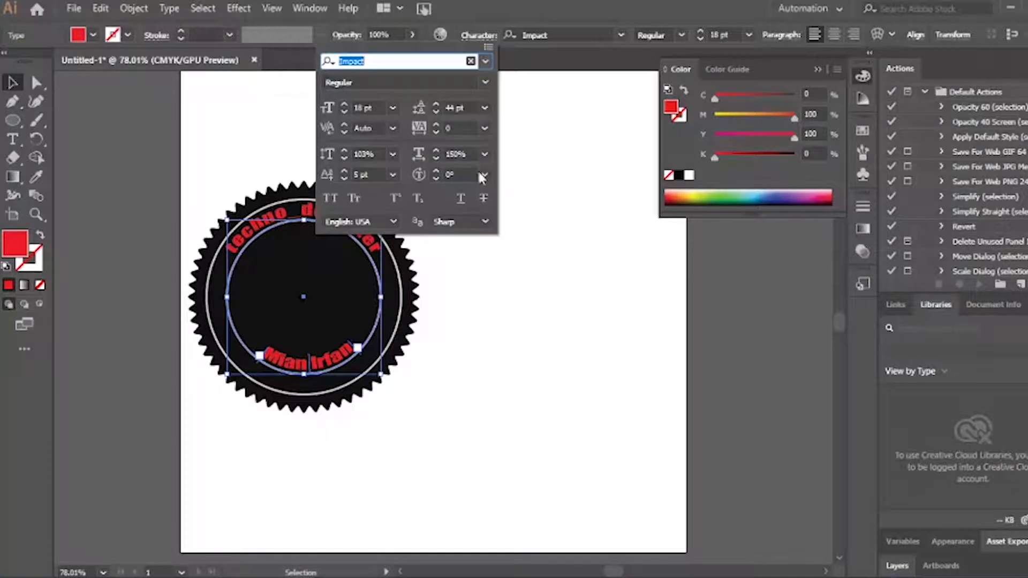
Give the name text 175% horizontal scale and a -19 pt baseline shift
{"action": "left_click", "coordinate": [485, 155]}
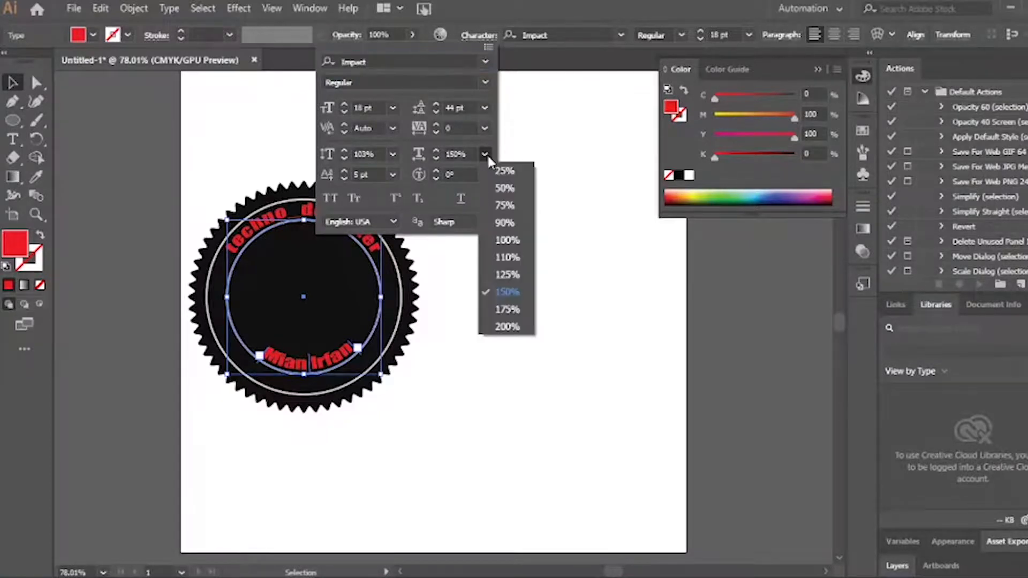
{"action": "left_click", "coordinate": [507, 312]}
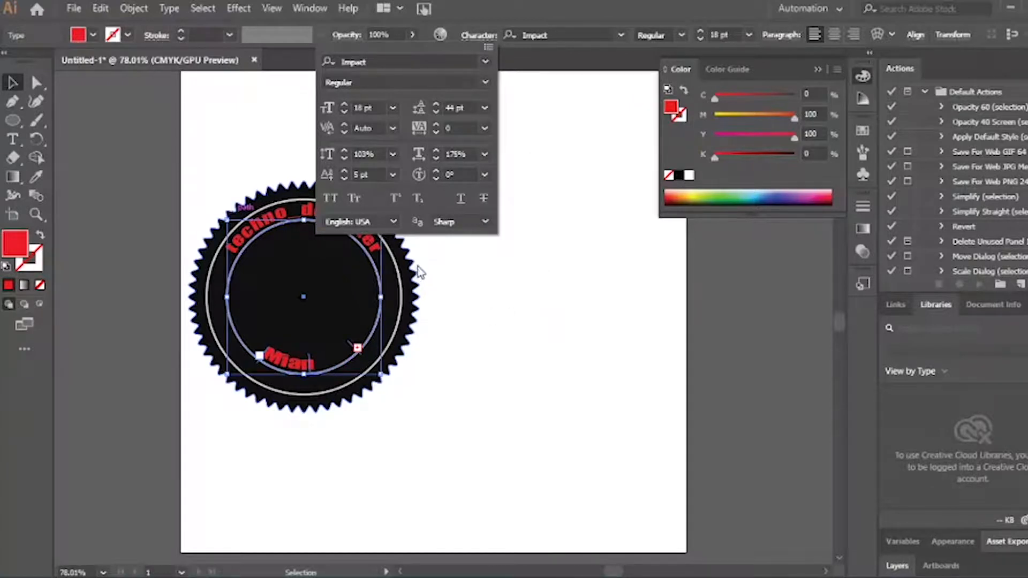
{"action": "left_click", "coordinate": [392, 174]}
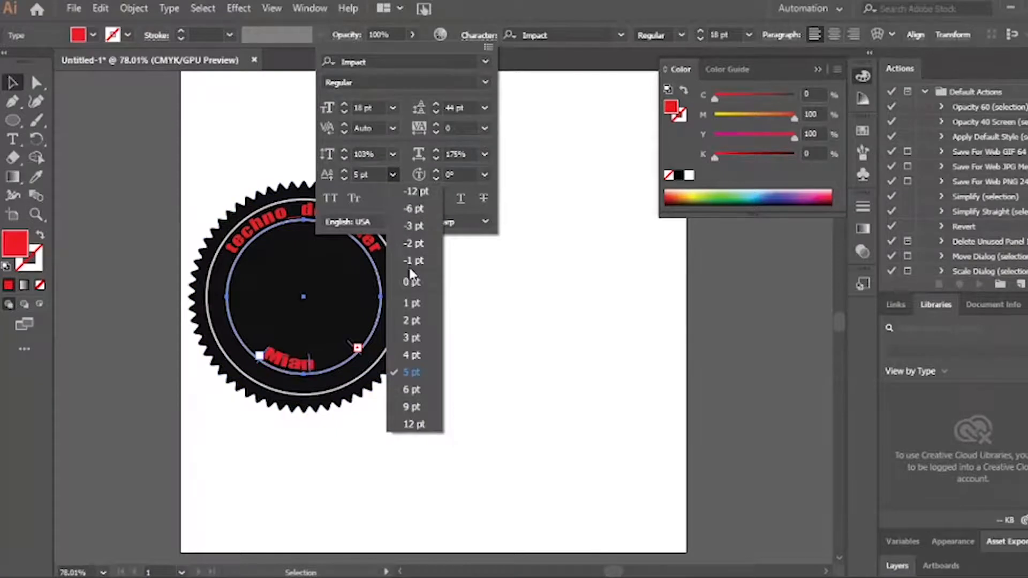
{"action": "left_click", "coordinate": [420, 193]}
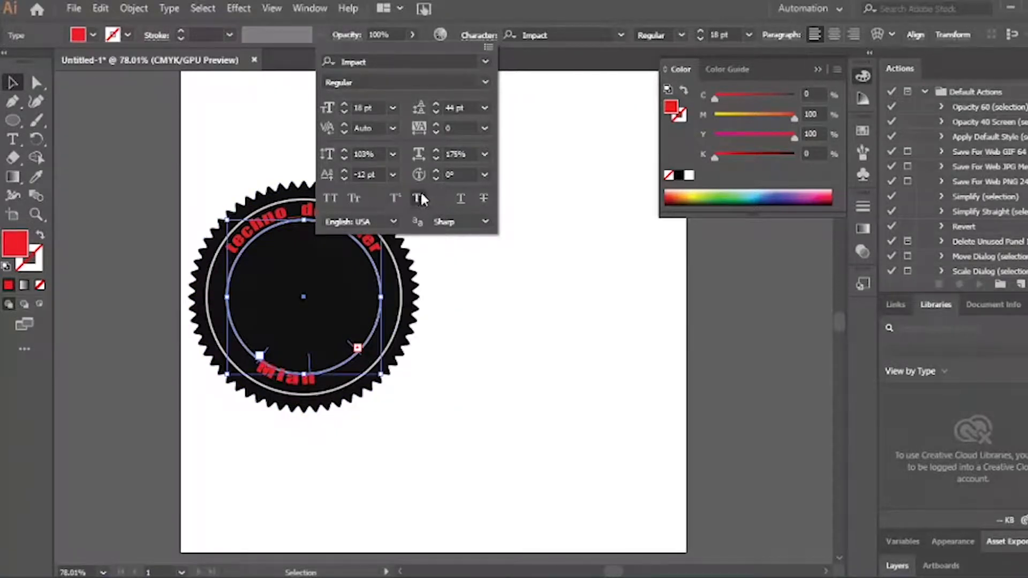
{"action": "left_click", "coordinate": [344, 178]}
{"action": "left_click", "coordinate": [343, 178]}
{"action": "left_click", "coordinate": [343, 178]}
{"action": "left_click", "coordinate": [343, 177]}
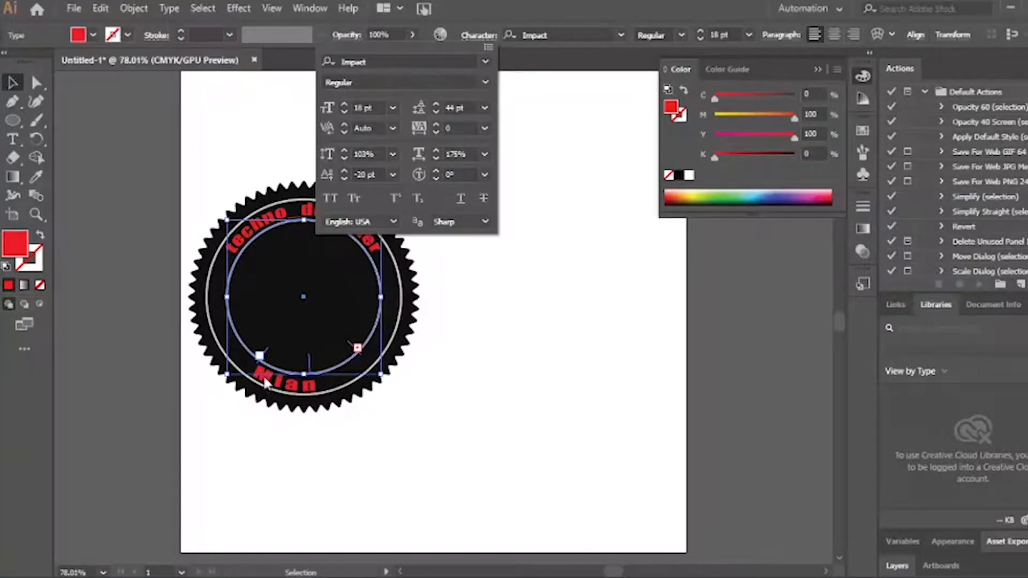
{"action": "left_click", "coordinate": [343, 170]}
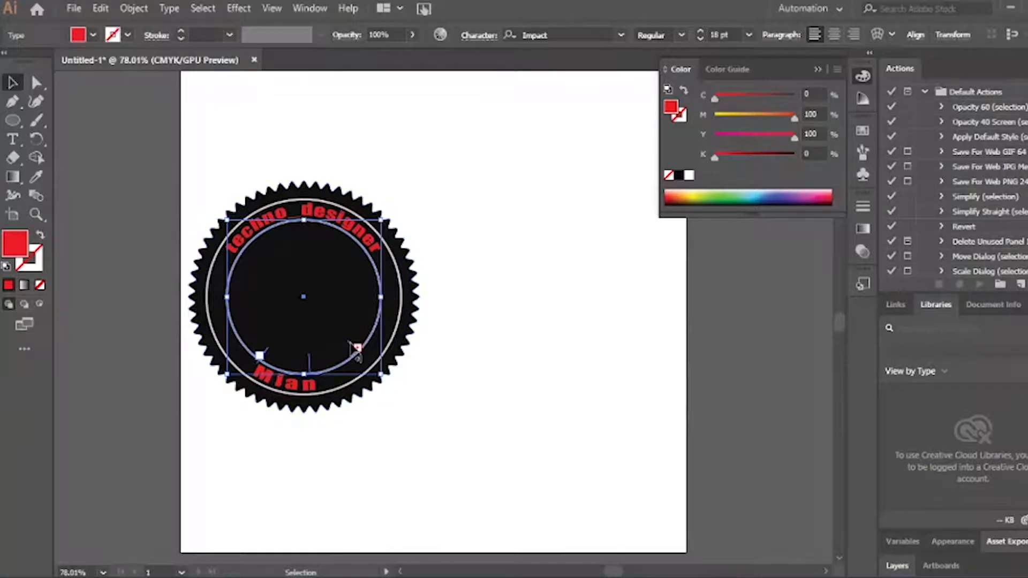
Extend the name's path and slide it to centre beneath the badge
{"action": "left_click_drag", "start_coordinate": [356, 349], "coordinate": [370, 332]}
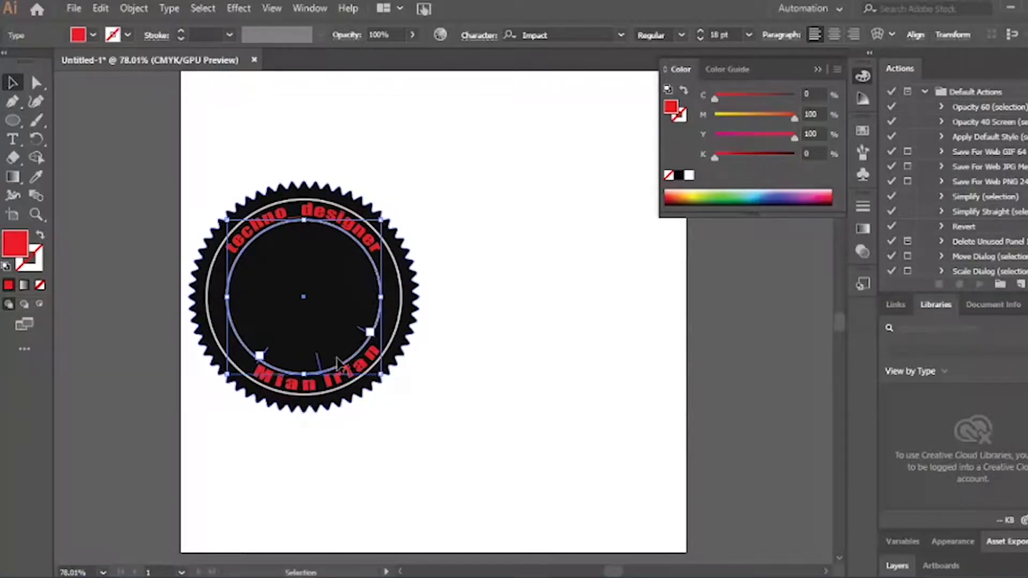
{"action": "left_click_drag", "start_coordinate": [317, 359], "coordinate": [304, 370]}
{"action": "left_click", "coordinate": [316, 436]}
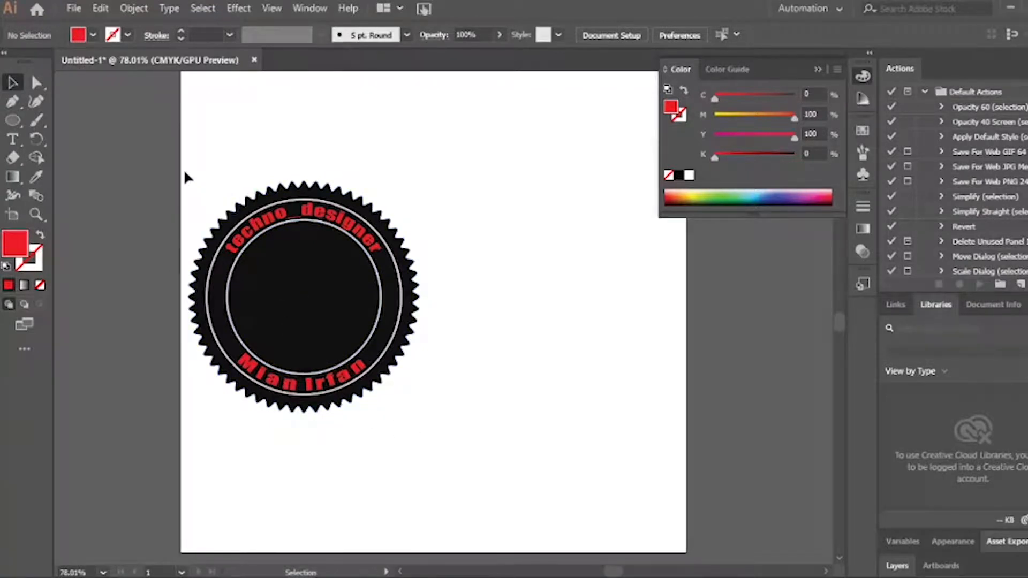
Shift the whole badge slightly right and down
{"action": "left_click_drag", "start_coordinate": [184, 173], "coordinate": [561, 537]}
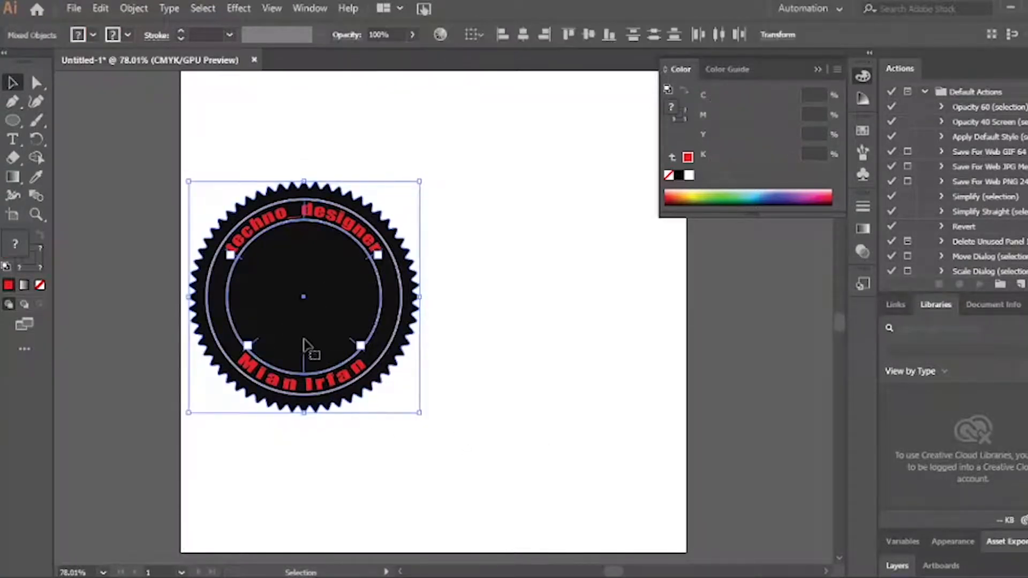
{"action": "left_click_drag", "start_coordinate": [303, 340], "coordinate": [358, 356]}
{"action": "left_click", "coordinate": [528, 387]}
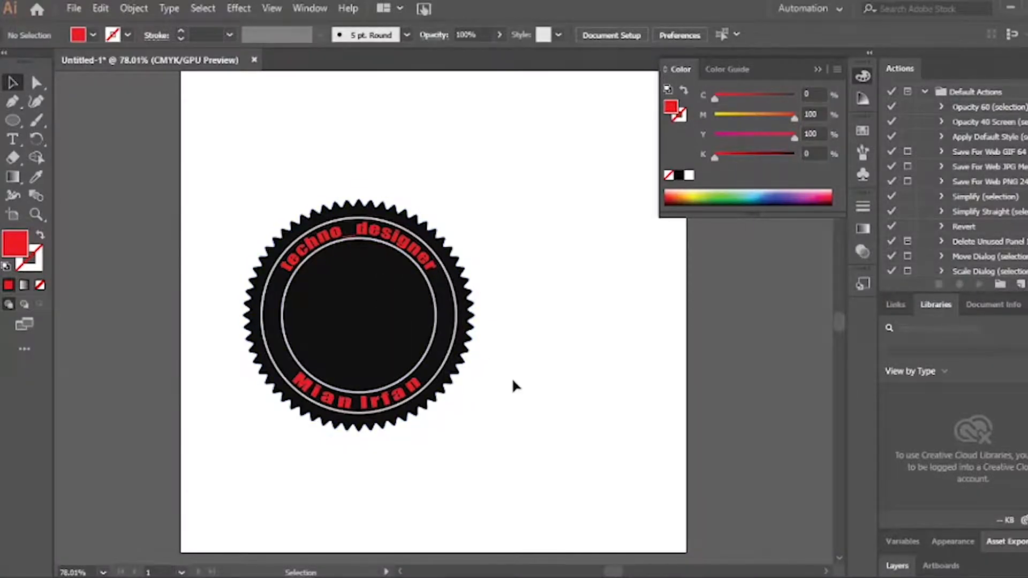
Move the grouped badge into the artboard's top-left corner
{"action": "left_click_drag", "start_coordinate": [237, 179], "coordinate": [501, 459]}
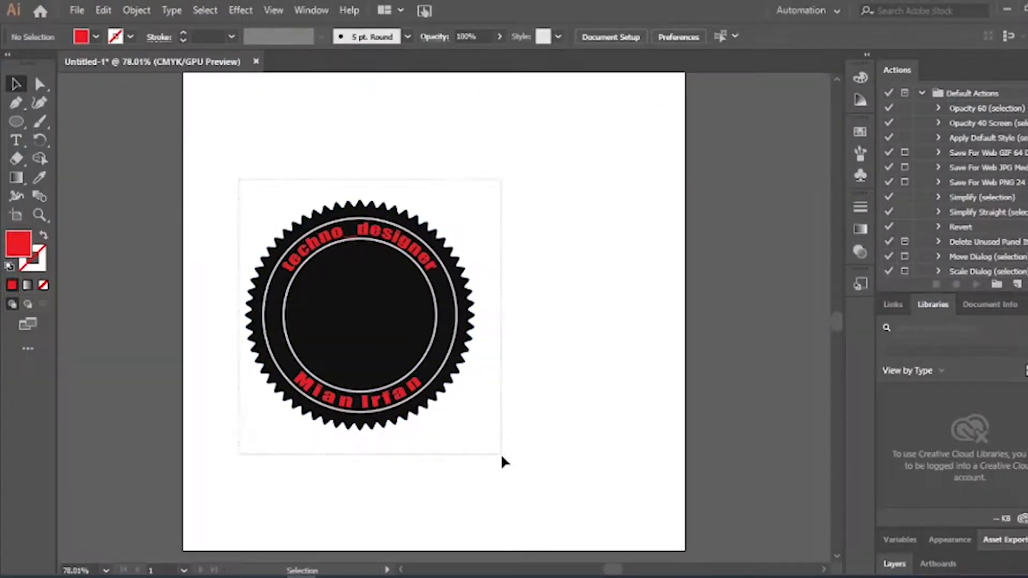
{"action": "key", "text": "a"}
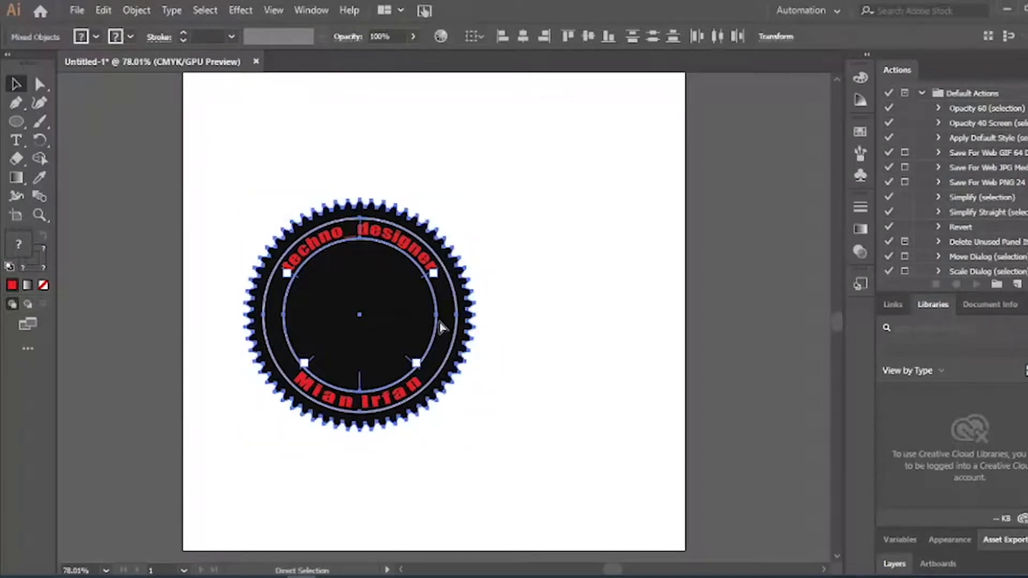
{"action": "key", "text": "v"}
{"action": "left_click", "coordinate": [684, 340]}
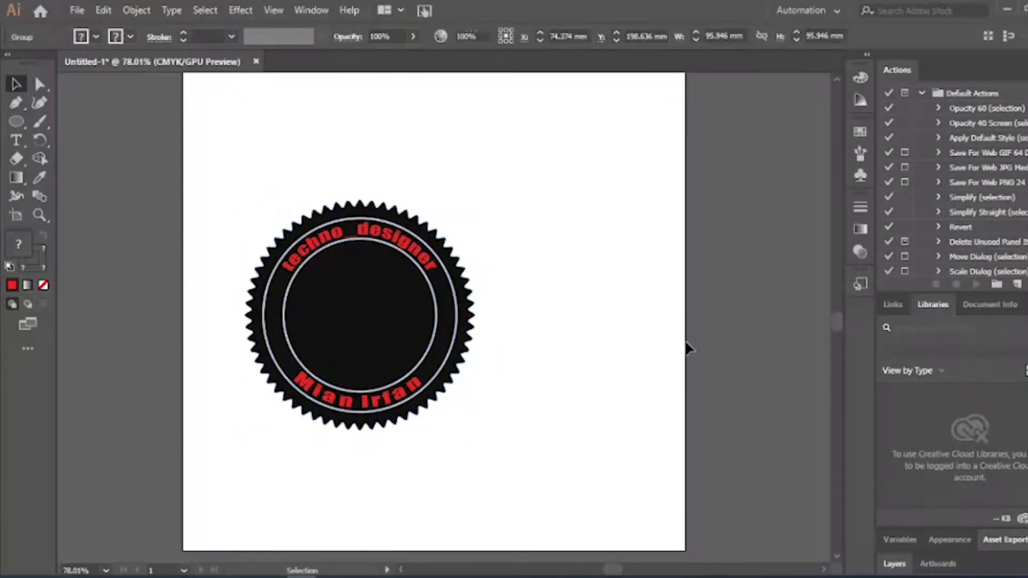
{"action": "left_click", "coordinate": [452, 324]}
{"action": "left_click_drag", "start_coordinate": [428, 323], "coordinate": [370, 226]}
{"action": "left_click", "coordinate": [523, 326]}
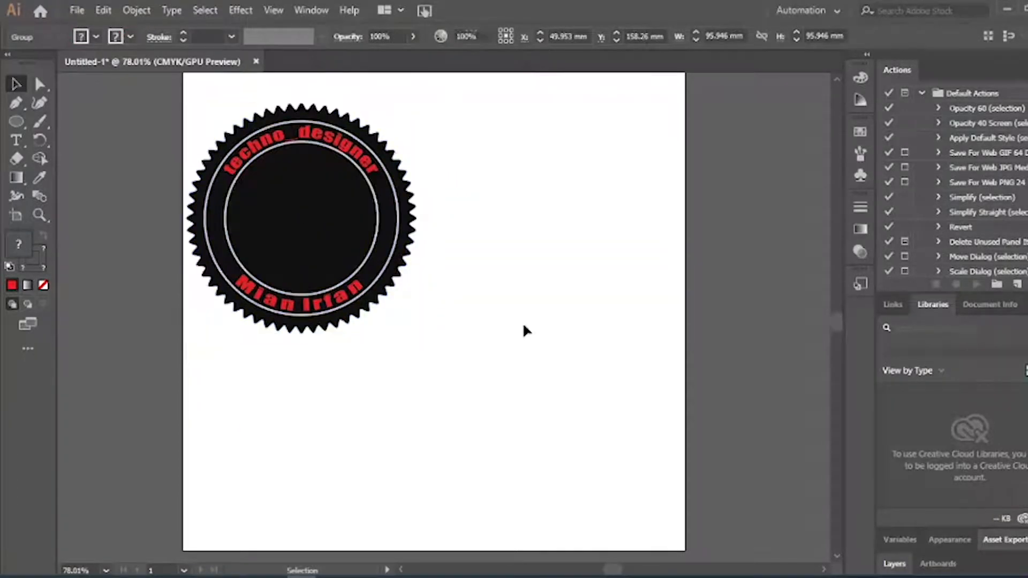
{"action": "left_click", "coordinate": [39, 141]}
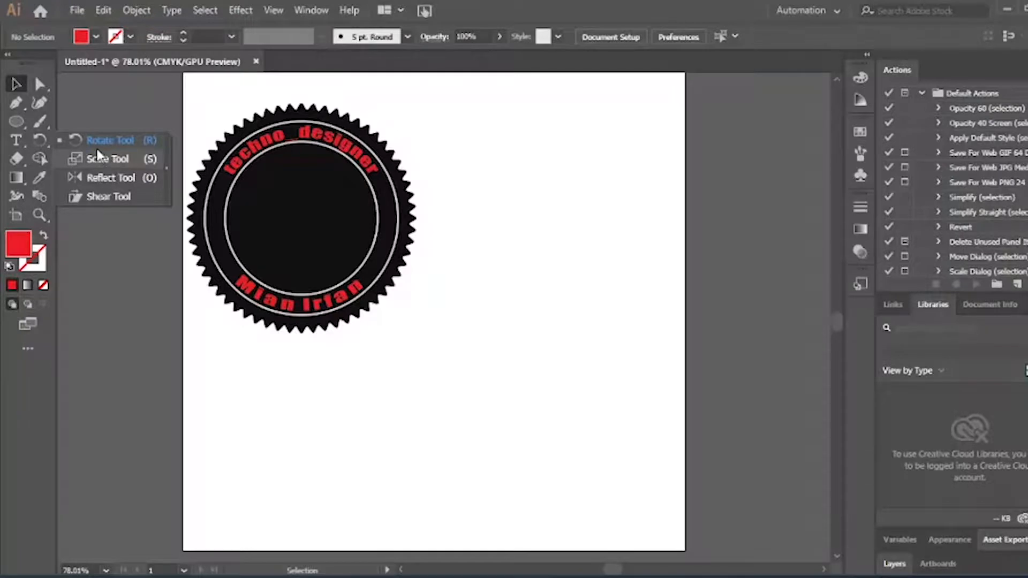
Draw a red circle right of the badge and narrow it into a tall ellipse
{"action": "left_click", "coordinate": [110, 145]}
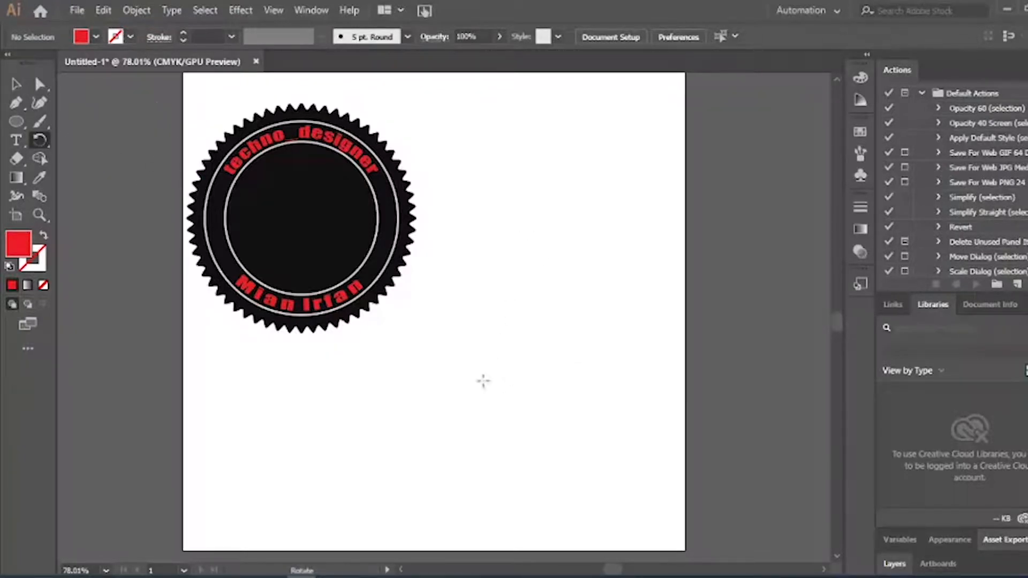
{"action": "left_click", "coordinate": [25, 118]}
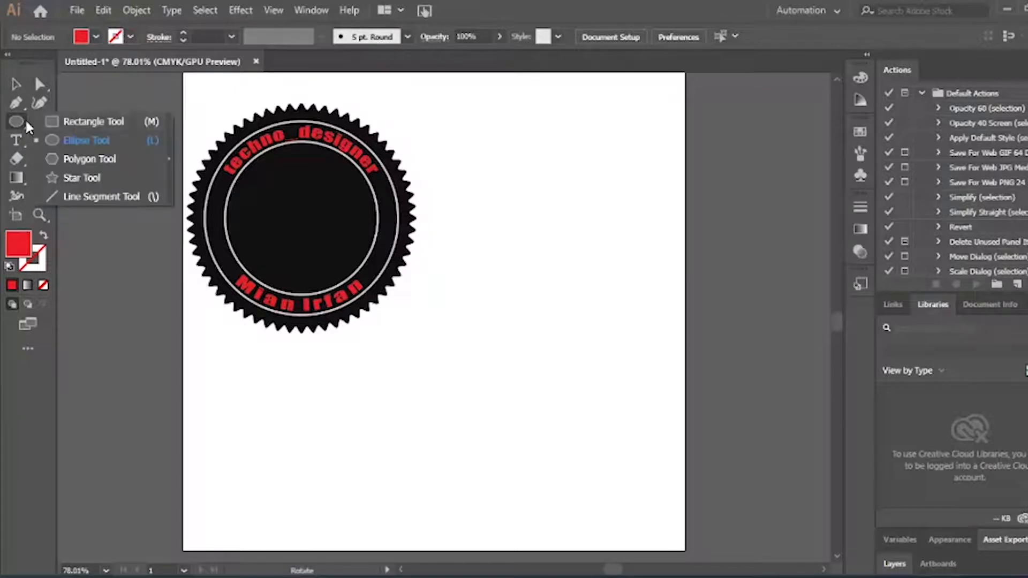
{"action": "left_click", "coordinate": [85, 136]}
{"action": "mouse_move", "coordinate": [583, 360]}
{"action": "left_mouse_down"}
{"action": "mouse_move", "coordinate": [661, 427]}
{"action": "mouse_move", "coordinate": [668, 446]}
{"action": "left_mouse_up"}
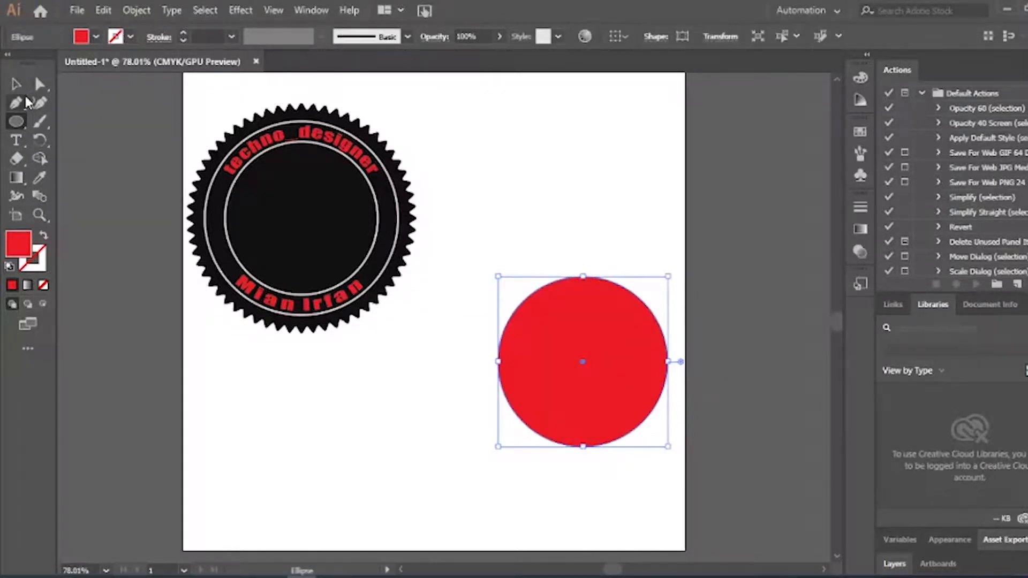
{"action": "left_click", "coordinate": [15, 84]}
{"action": "left_click_drag", "start_coordinate": [592, 294], "coordinate": [592, 254]}
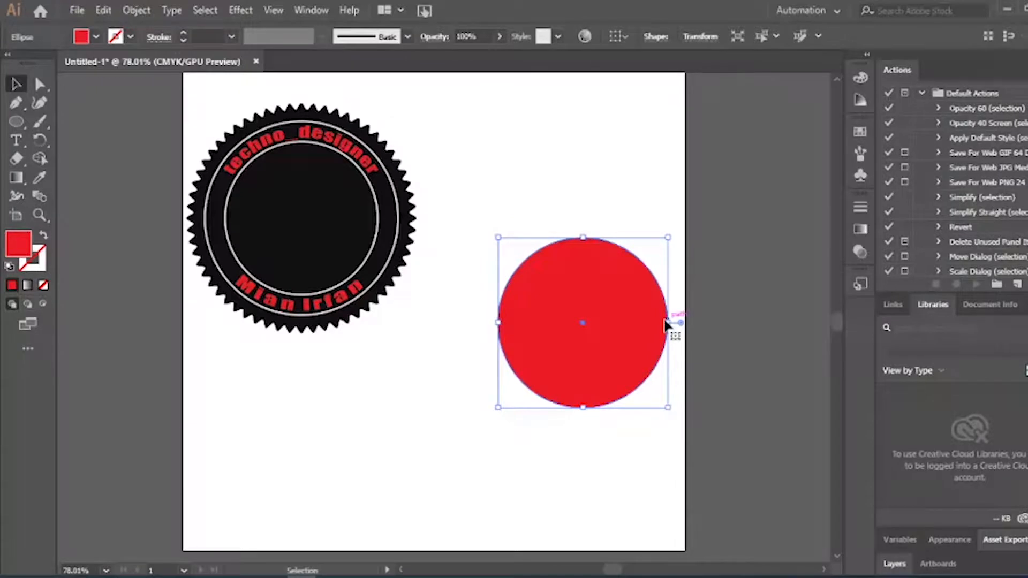
{"action": "left_click_drag", "start_coordinate": [669, 323], "coordinate": [577, 333]}
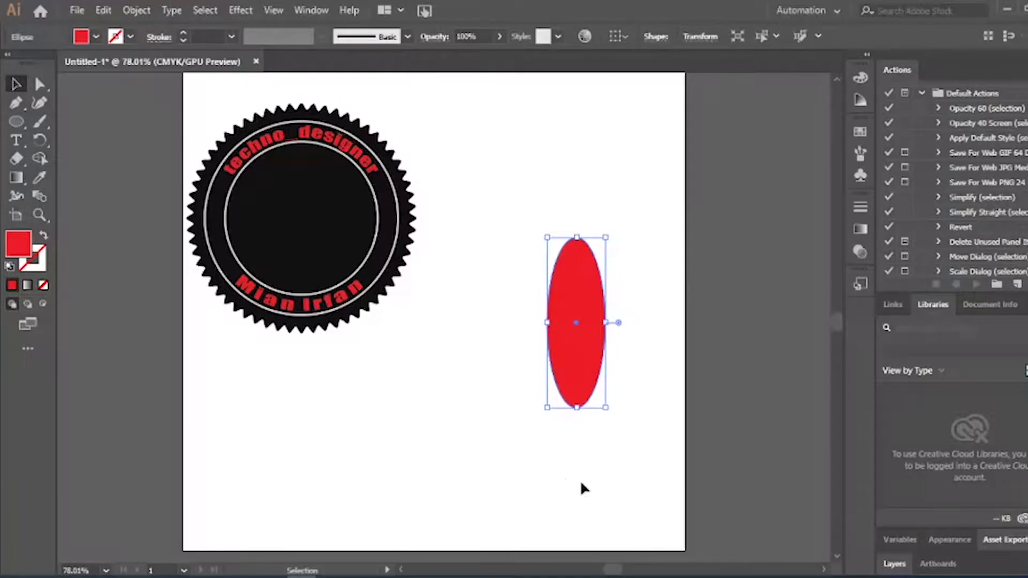
{"action": "left_click", "coordinate": [40, 141]}
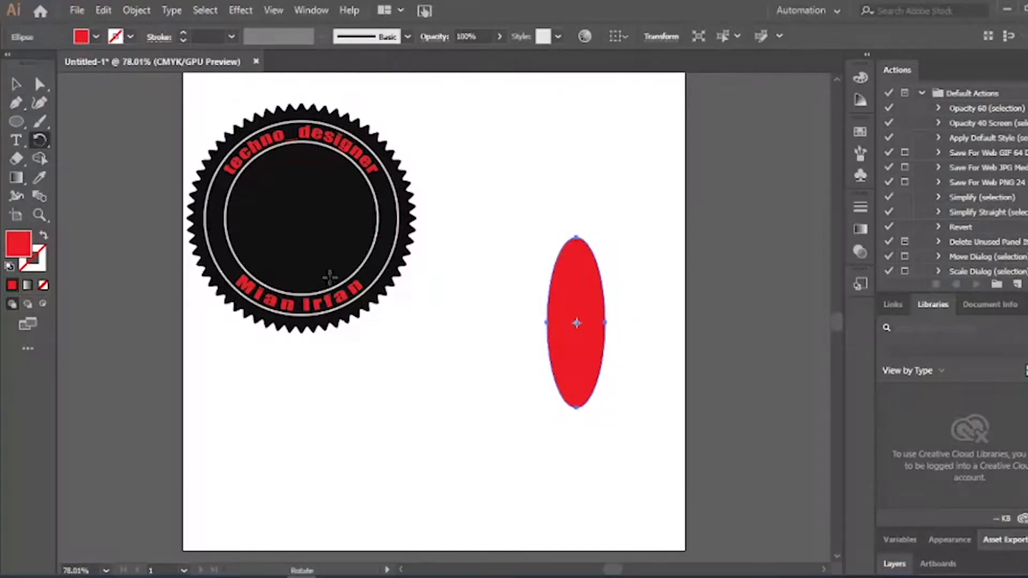
Set the rotation pivot below the ellipse in the Rotate dialog
{"action": "left_click", "coordinate": [578, 455], "text": "alt"}
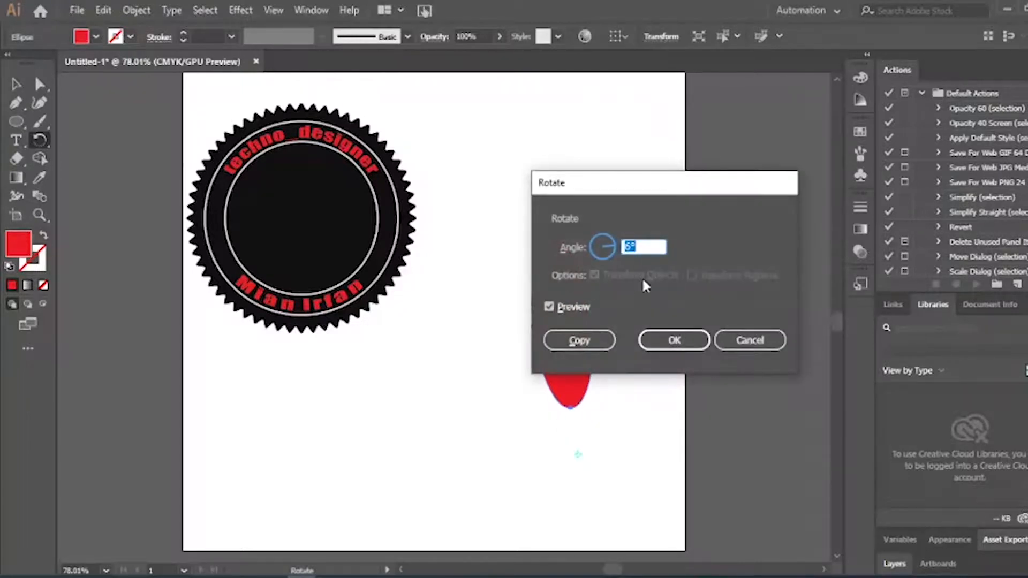
{"action": "left_click_drag", "start_coordinate": [664, 182], "coordinate": [852, 149]}
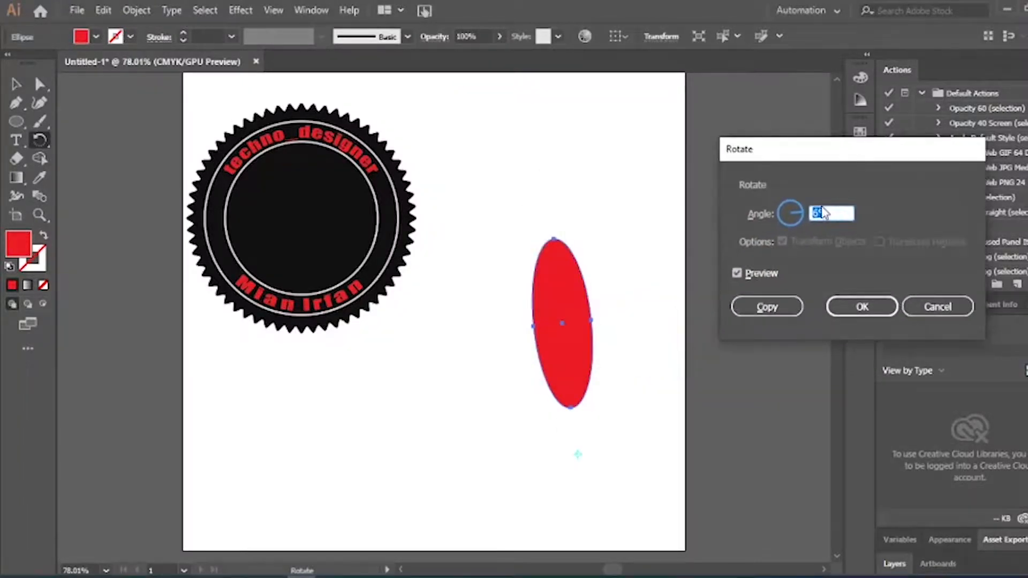
{"action": "left_click", "coordinate": [737, 273]}
{"action": "left_click", "coordinate": [737, 273]}
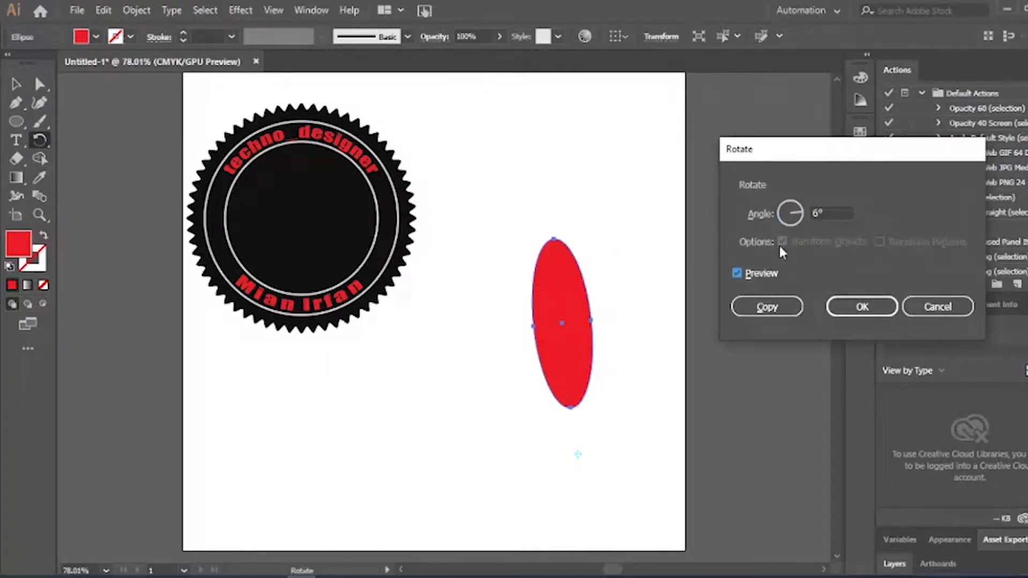
Enter a 45° angle and create a rotated copy of the ellipse
{"action": "double_click", "coordinate": [824, 213]}
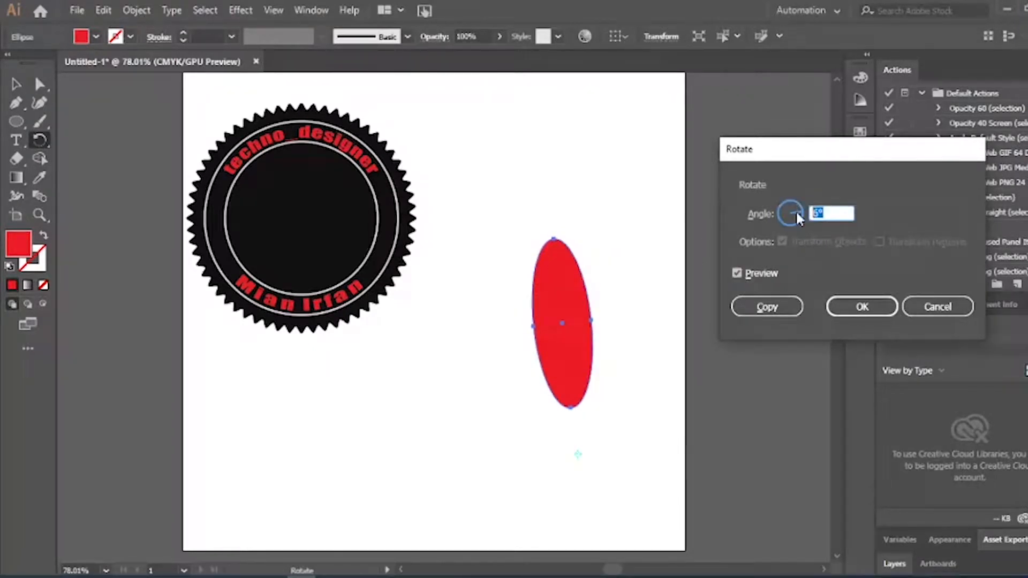
{"action": "type", "text": "136"}
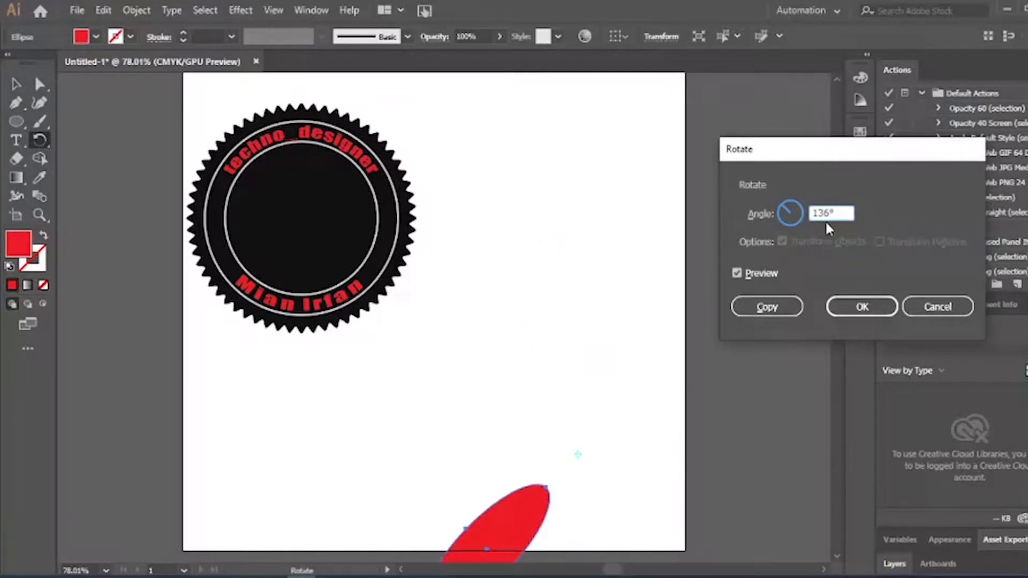
{"action": "left_click", "coordinate": [773, 216]}
{"action": "type", "text": "45"}
{"action": "left_click", "coordinate": [759, 270]}
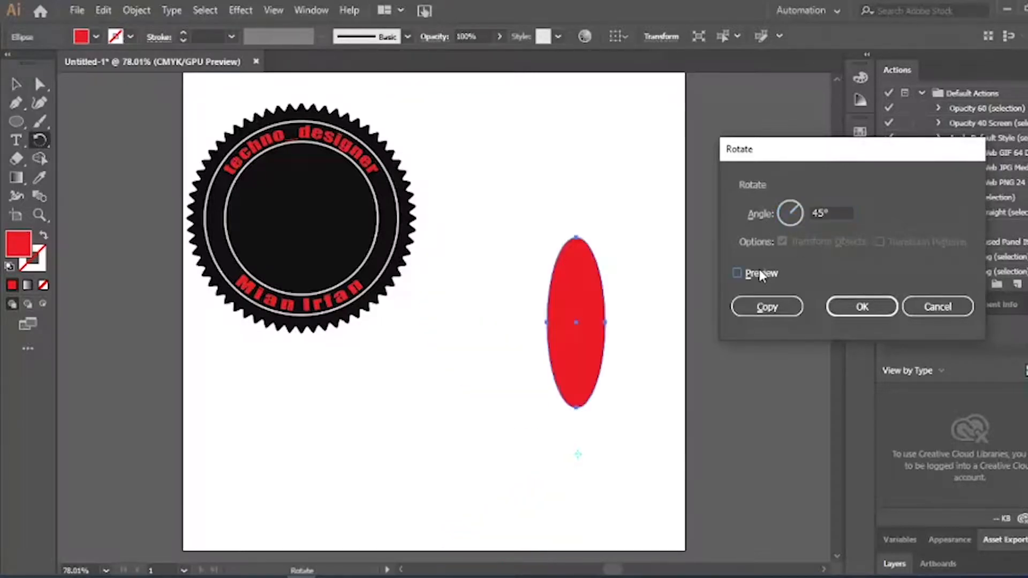
{"action": "left_click", "coordinate": [759, 271]}
{"action": "left_click", "coordinate": [759, 270]}
{"action": "left_click", "coordinate": [759, 271]}
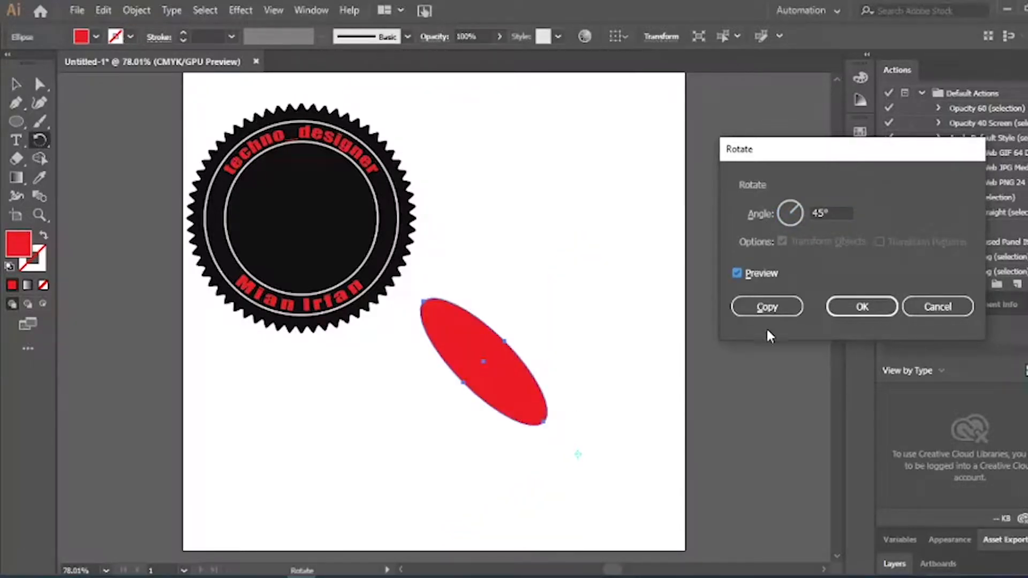
{"action": "left_click", "coordinate": [770, 308]}
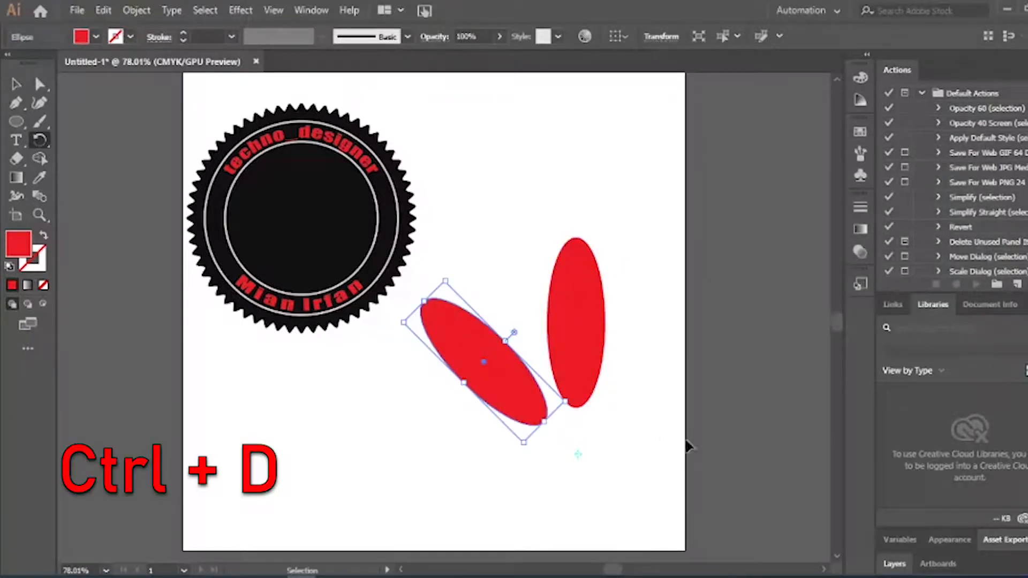
Repeat the 45° rotated copy with Ctrl+D to complete the petal flower
{"action": "key", "text": "ctrl+d"}
{"action": "key", "text": "ctrl+d"}
{"action": "key", "text": "ctrl+d"}
{"action": "key", "text": "ctrl+d"}
{"action": "key", "text": "ctrl+d"}
{"action": "key", "text": "ctrl+d"}
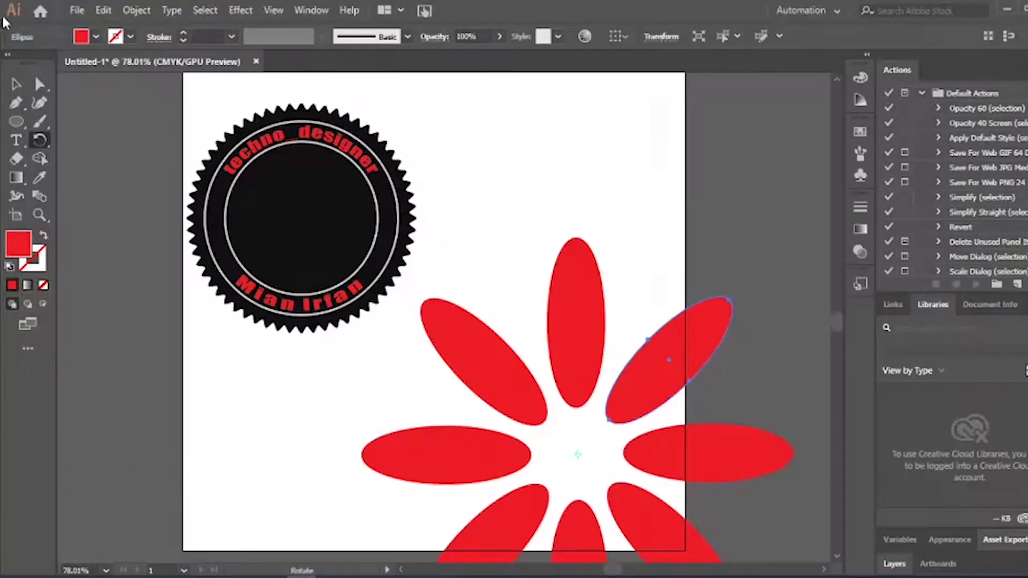
{"action": "key", "text": "v"}
{"action": "scroll", "coordinate": [324, 236], "scroll_direction": "down", "scroll_amount": 2}
{"action": "scroll", "coordinate": [324, 236], "scroll_direction": "down", "scroll_amount": 4}
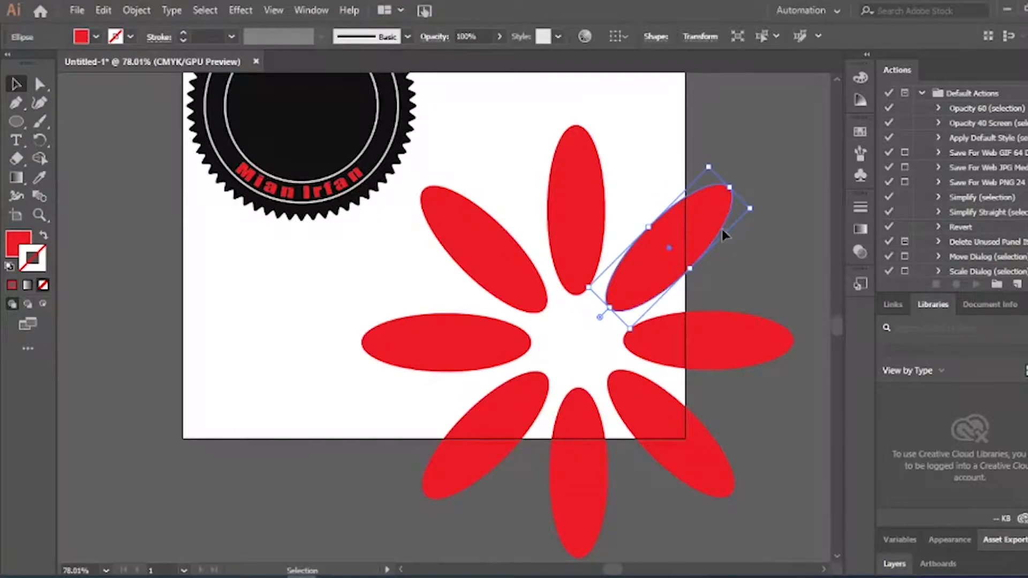
{"action": "left_click", "coordinate": [559, 110]}
Zoom out, select all the red petals and delete them
{"action": "key", "text": "z"}
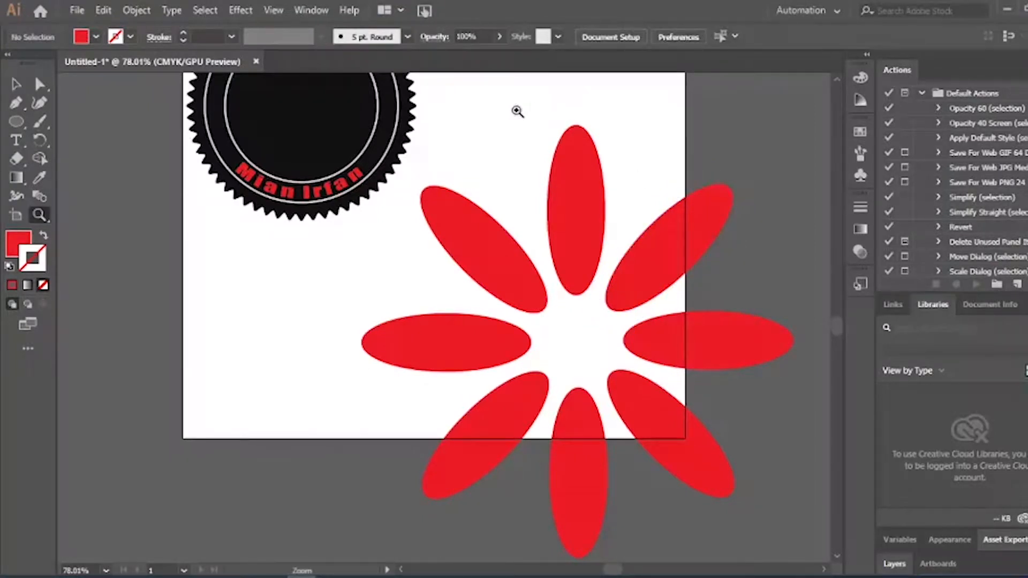
{"action": "left_click_drag", "start_coordinate": [507, 213], "coordinate": [436, 248]}
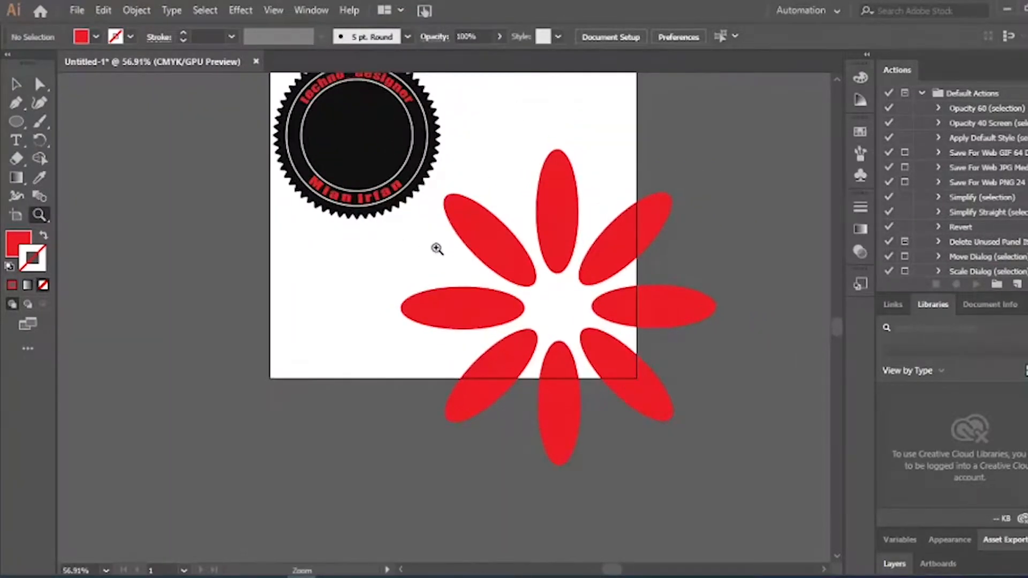
{"action": "key", "text": "v"}
{"action": "left_click_drag", "start_coordinate": [479, 152], "coordinate": [642, 403]}
{"action": "key", "text": "Delete"}
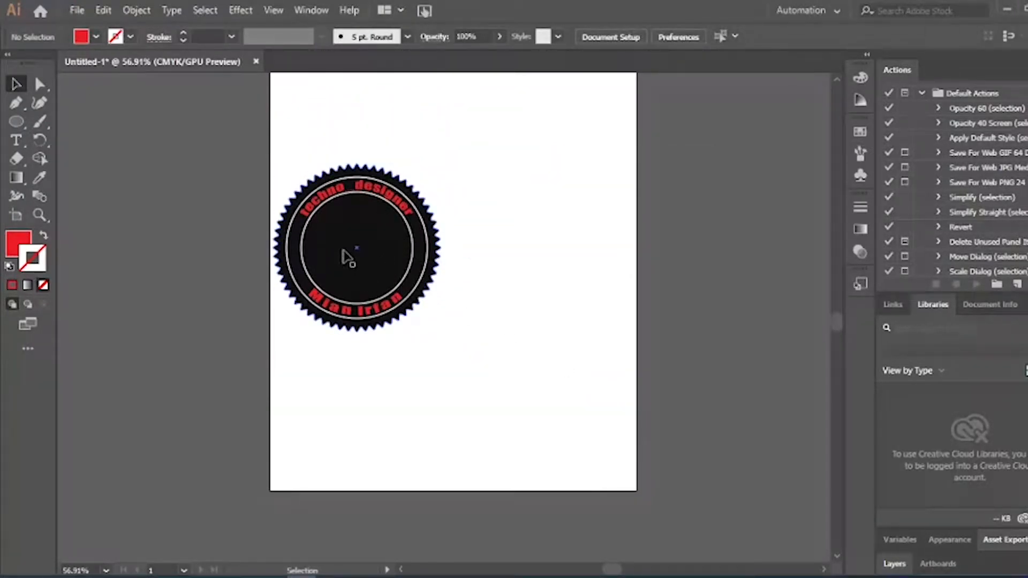
Draw a trial ellipse beside the badge, then delete it
{"action": "left_click", "coordinate": [19, 119]}
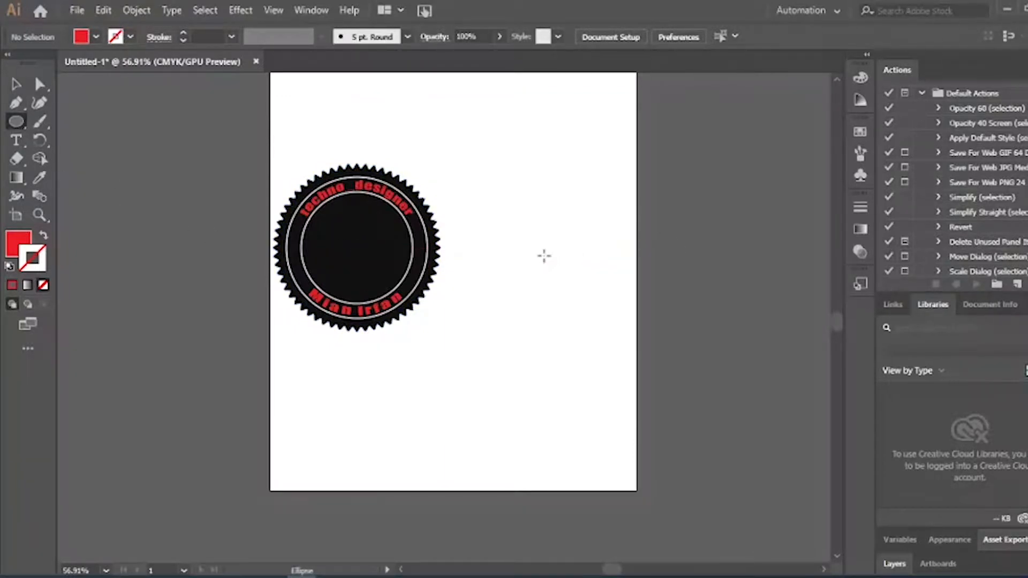
{"action": "left_click_drag", "start_coordinate": [544, 255], "coordinate": [571, 342]}
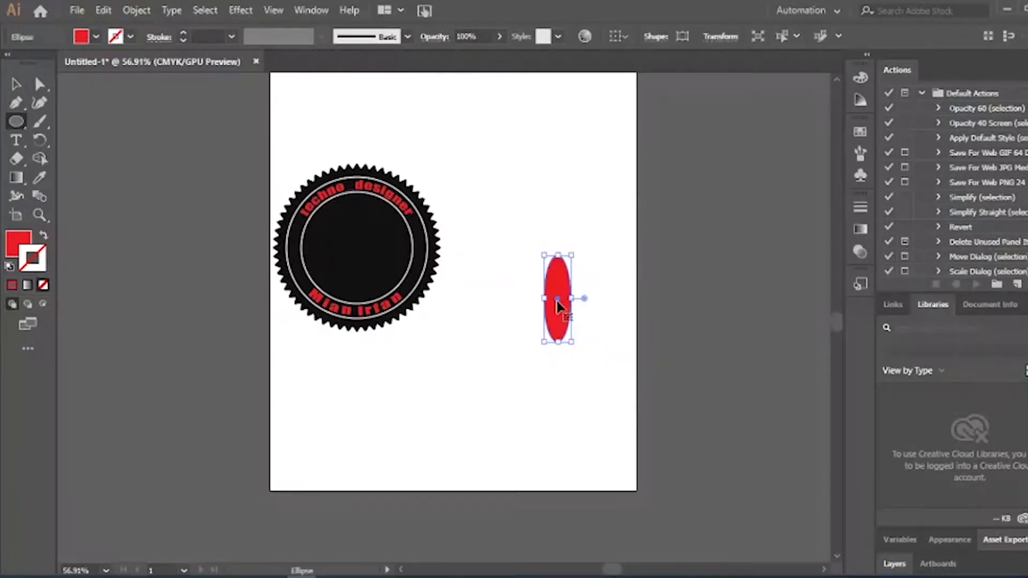
{"action": "key", "text": "v"}
{"action": "left_click_drag", "start_coordinate": [558, 306], "coordinate": [557, 303]}
{"action": "key", "text": "Delete"}
Draw a tall narrow red ellipse, about 11 by 61 mm, from the badge centre
{"action": "key", "text": "z"}
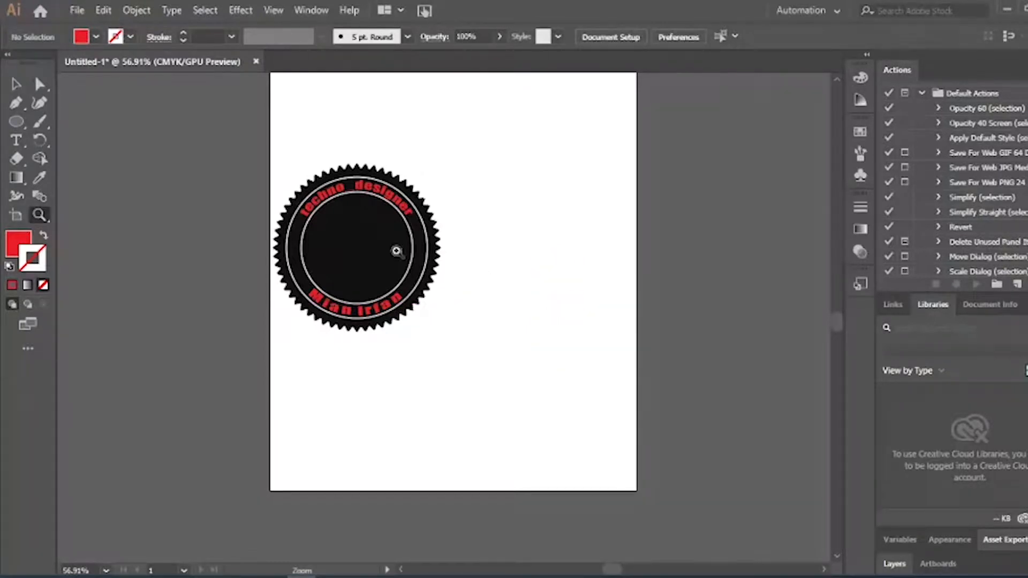
{"action": "left_click_drag", "start_coordinate": [293, 212], "coordinate": [466, 276]}
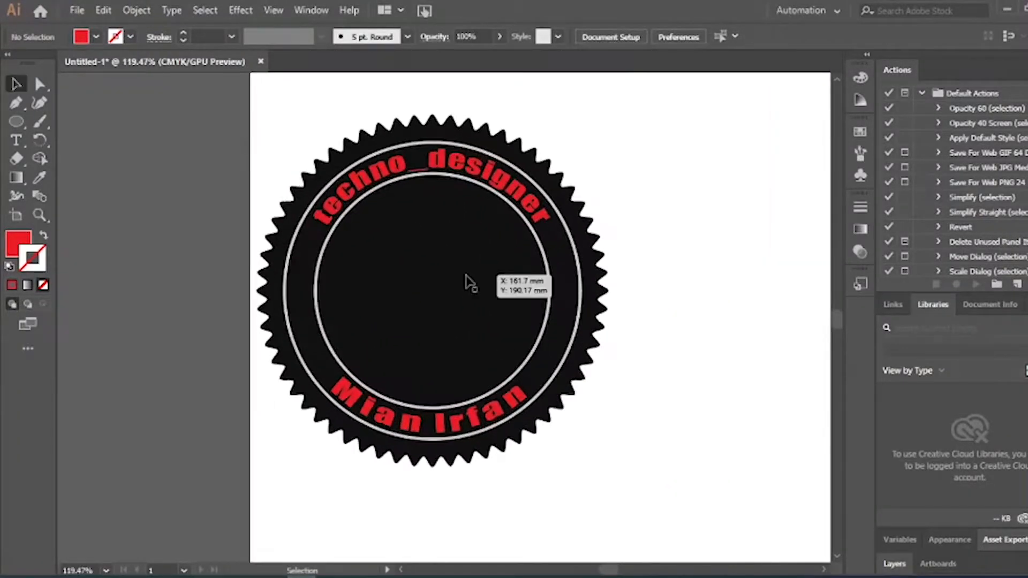
{"action": "left_click", "coordinate": [17, 127]}
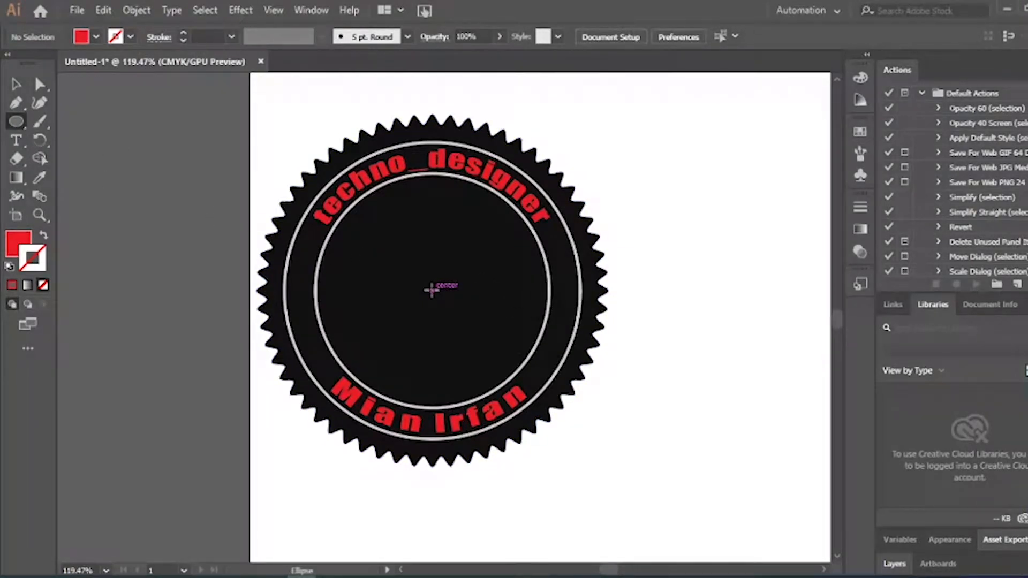
{"action": "left_click_drag", "start_coordinate": [431, 290], "coordinate": [453, 402]}
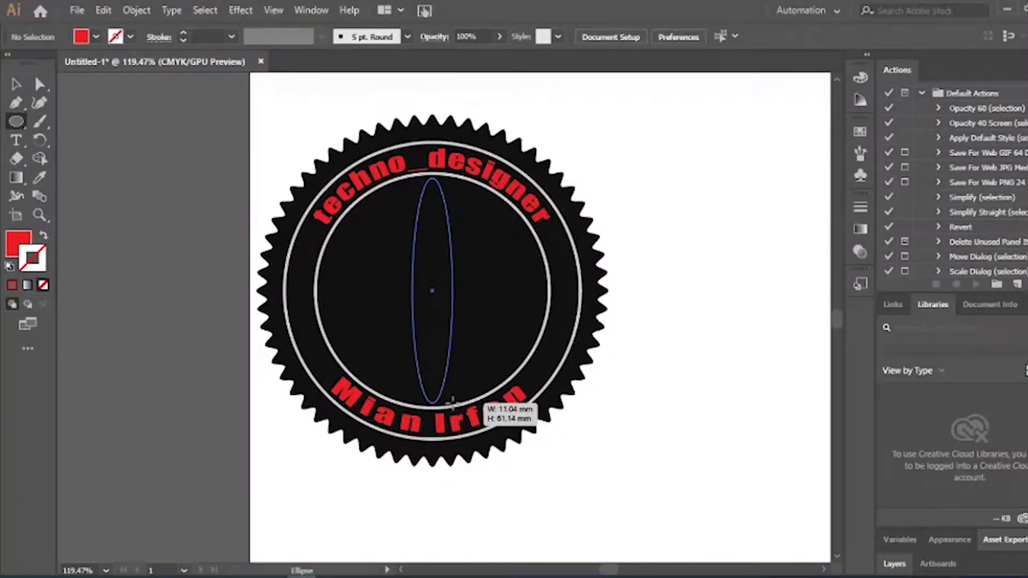
{"action": "left_click_drag", "start_coordinate": [452, 402], "coordinate": [452, 399]}
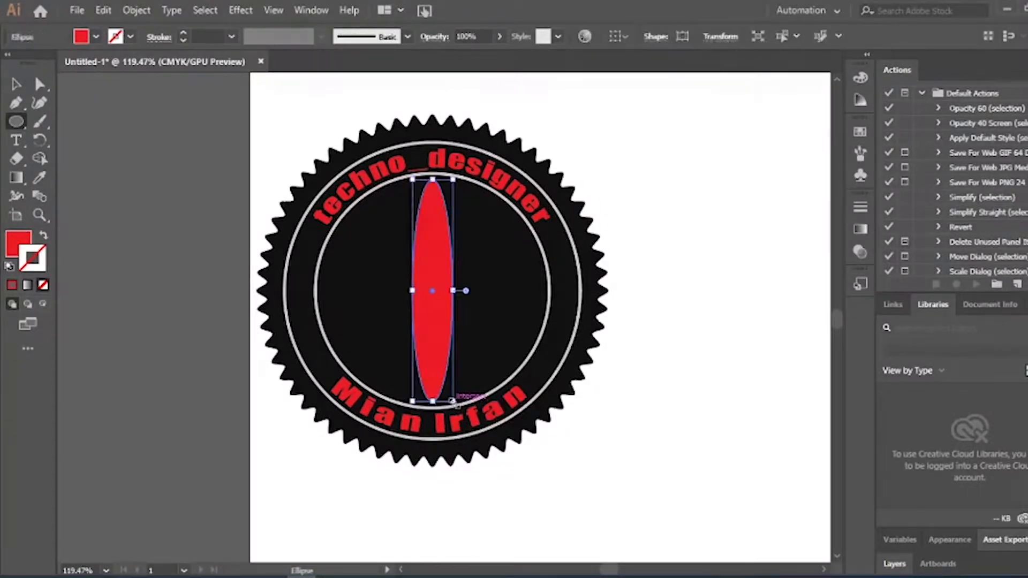
{"action": "key", "text": "v"}
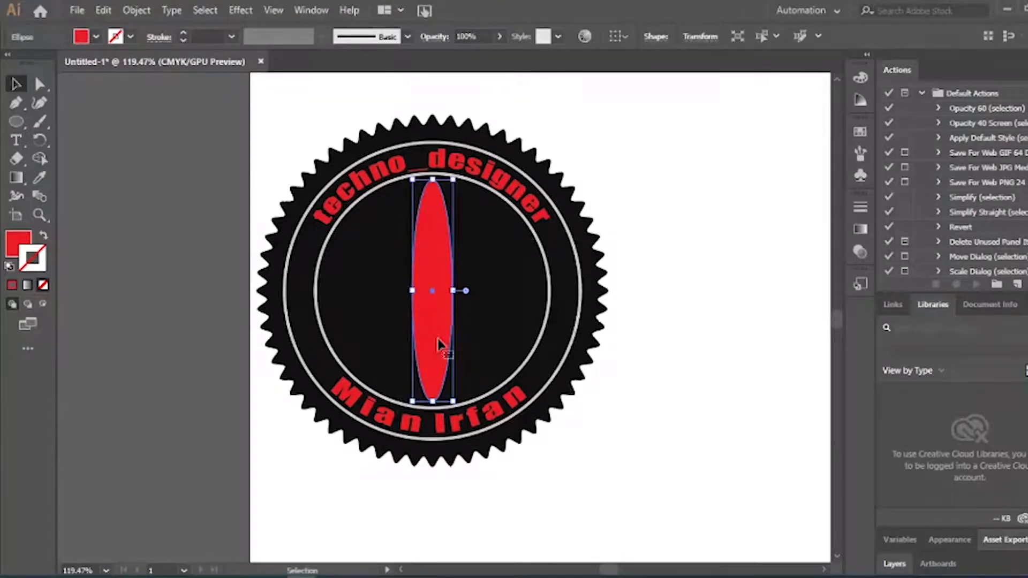
{"action": "key", "text": "ctrl+shift+a"}
Set the rotation pivot at the ellipse centre and enter a 6° angle
{"action": "key", "text": "z"}
{"action": "left_click", "coordinate": [458, 386], "text": "alt"}
{"action": "left_click", "coordinate": [459, 386], "text": "alt"}
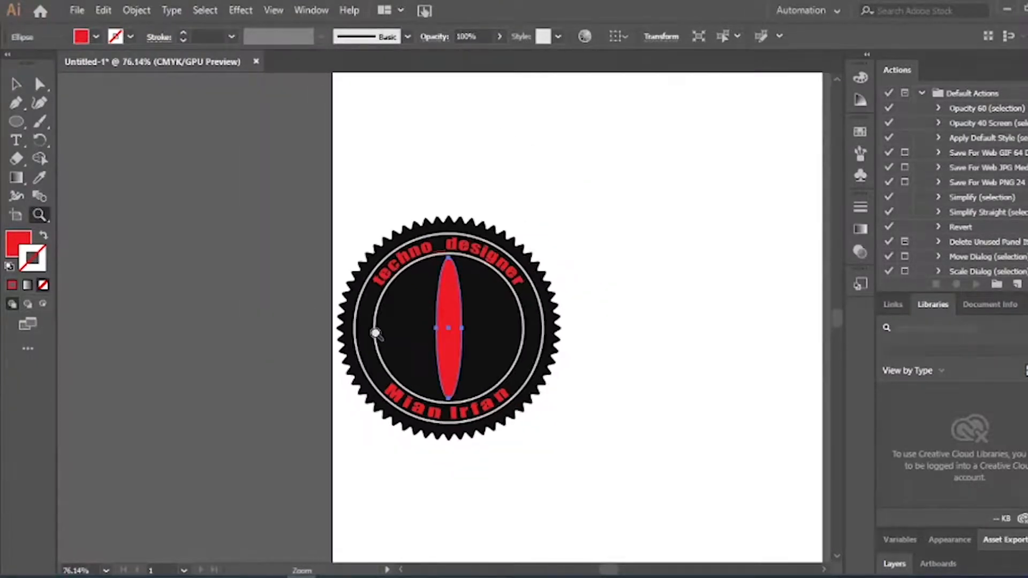
{"action": "key", "text": "v"}
{"action": "left_click", "coordinate": [449, 342]}
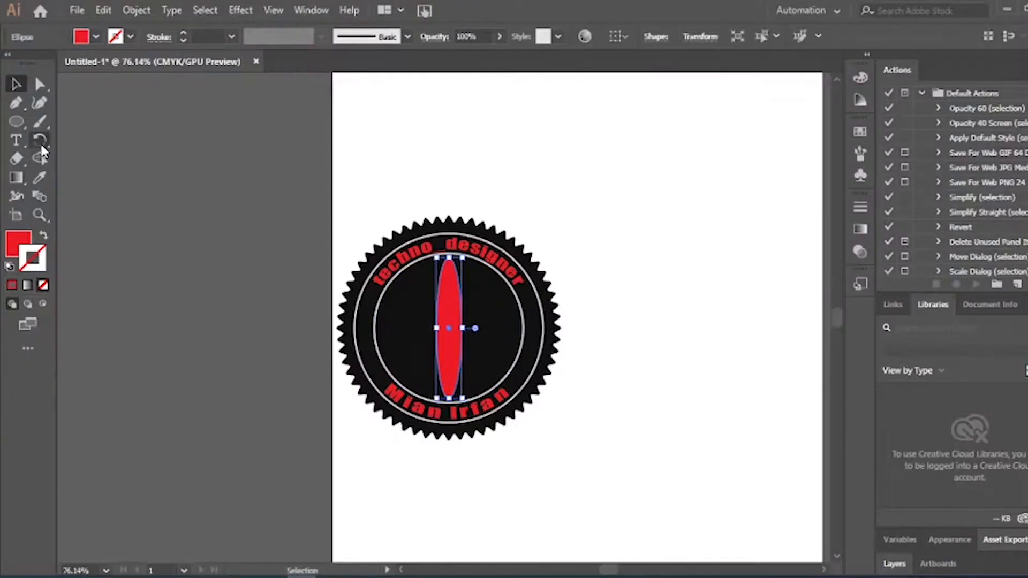
{"action": "left_click", "coordinate": [40, 141]}
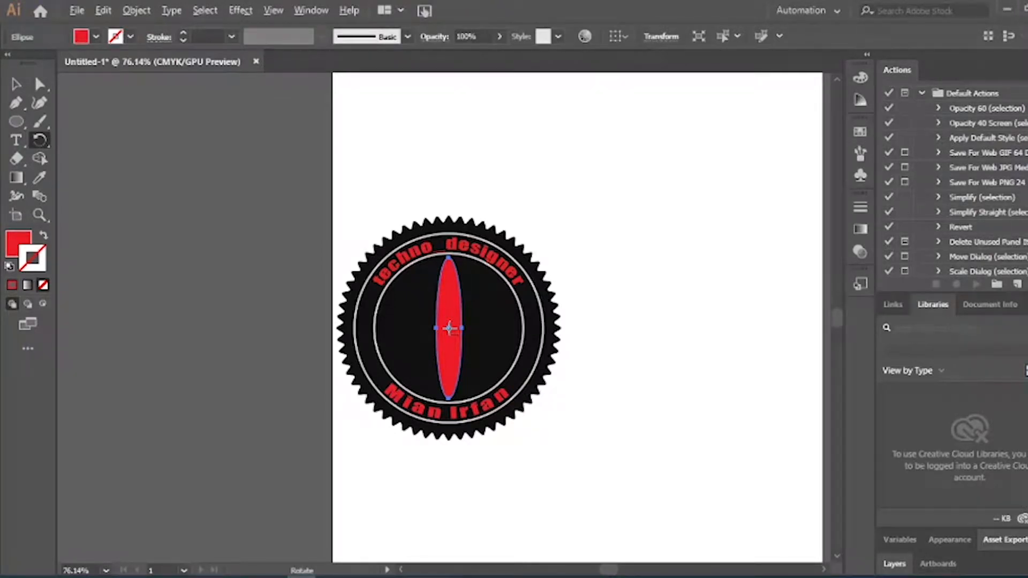
{"action": "left_click", "coordinate": [449, 327], "text": "alt"}
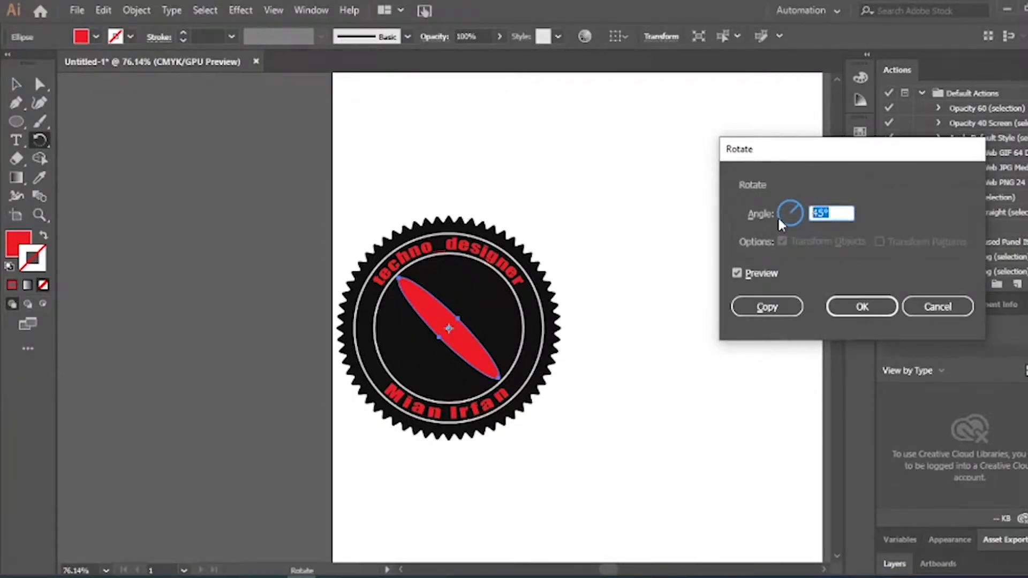
{"action": "type", "text": "6"}
Make a 6° rotated copy of the ellipse and repeat it twice with Ctrl+D
{"action": "left_click", "coordinate": [737, 274]}
{"action": "left_click", "coordinate": [737, 273]}
{"action": "left_click", "coordinate": [738, 274]}
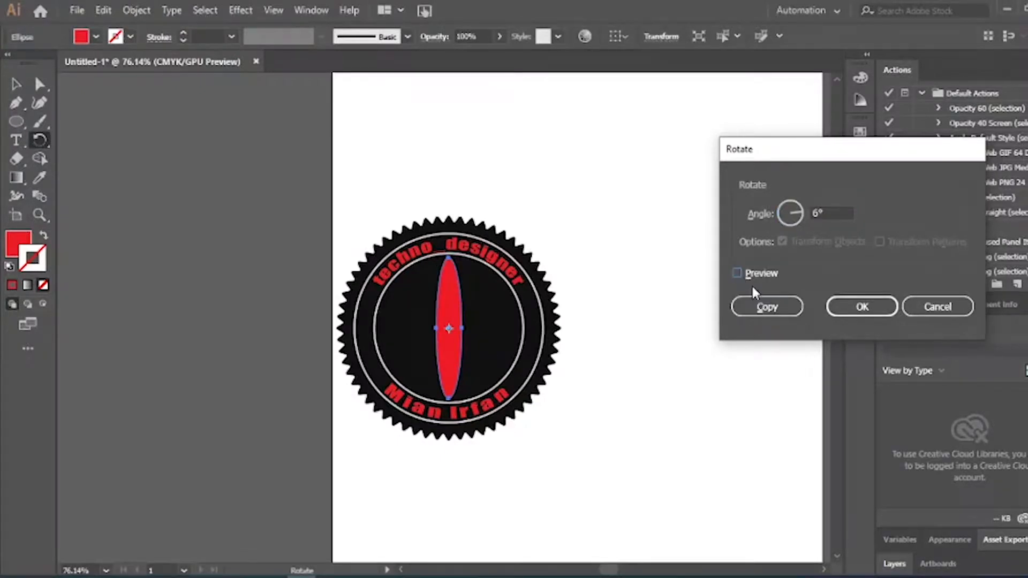
{"action": "left_click", "coordinate": [763, 306]}
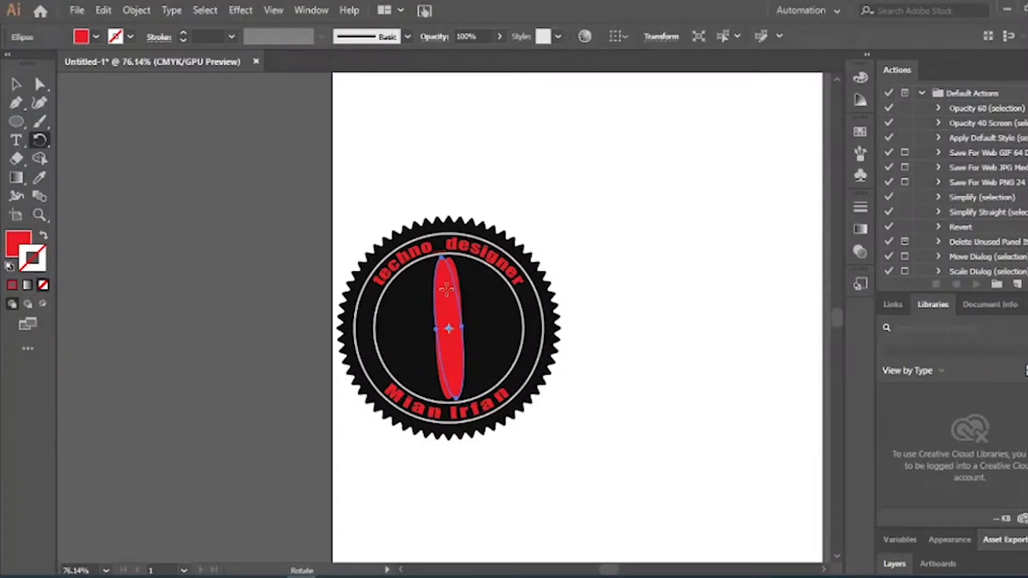
{"action": "key", "text": "ctrl+d"}
{"action": "key", "text": "ctrl+d"}
{"action": "key", "text": "ctrl+d"}
{"action": "key", "text": "ctrl+d"}
{"action": "key", "text": "ctrl+d"}
{"action": "key", "text": "ctrl+d"}
{"action": "key", "text": "ctrl+d"}
{"action": "key", "text": "ctrl+d"}
{"action": "key", "text": "ctrl+d"}
{"action": "key", "text": "ctrl+d"}
{"action": "key", "text": "ctrl+d"}
{"action": "key", "text": "ctrl+d"}
{"action": "key", "text": "ctrl+d"}
{"action": "key", "text": "ctrl+d"}
{"action": "key", "text": "ctrl+d"}
{"action": "key", "text": "ctrl+d"}
{"action": "key", "text": "ctrl+d"}
{"action": "key", "text": "ctrl+d"}
{"action": "key", "text": "ctrl+d"}
{"action": "key", "text": "ctrl+d"}
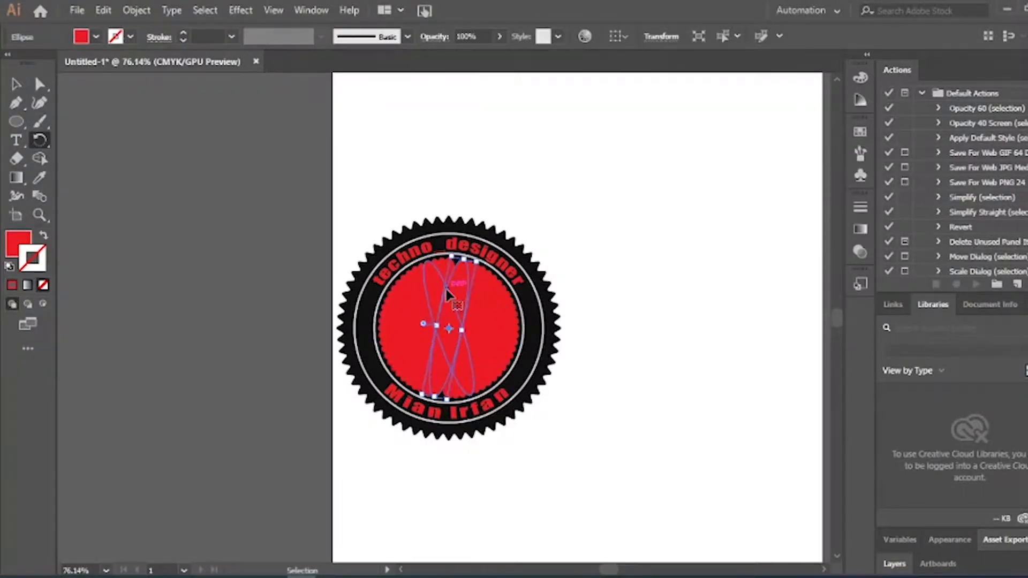
{"action": "key", "text": "ctrl+d"}
{"action": "key", "text": "ctrl+d"}
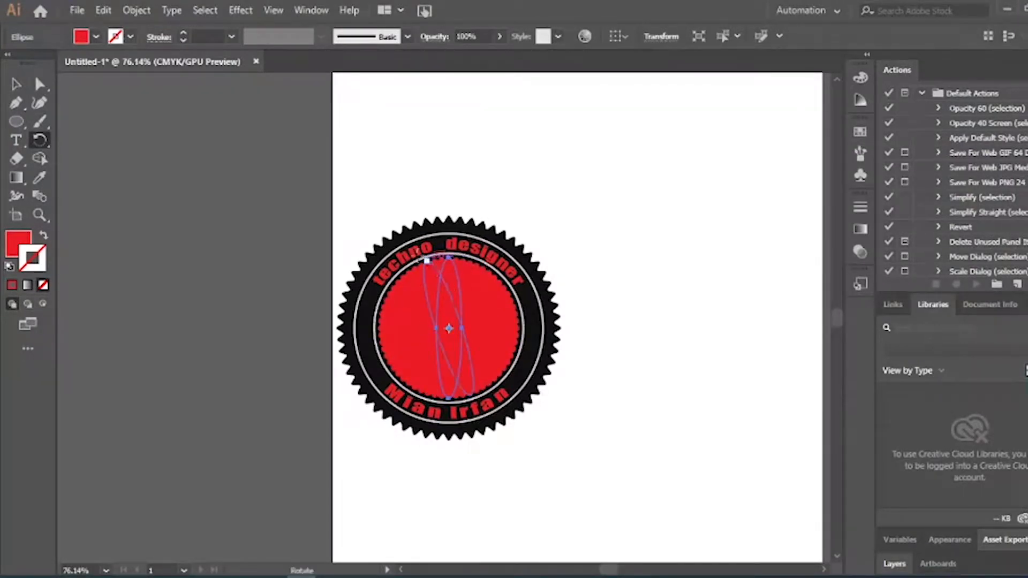
Move the badge group up and to the right, clear of the rosette
{"action": "left_click", "coordinate": [14, 85]}
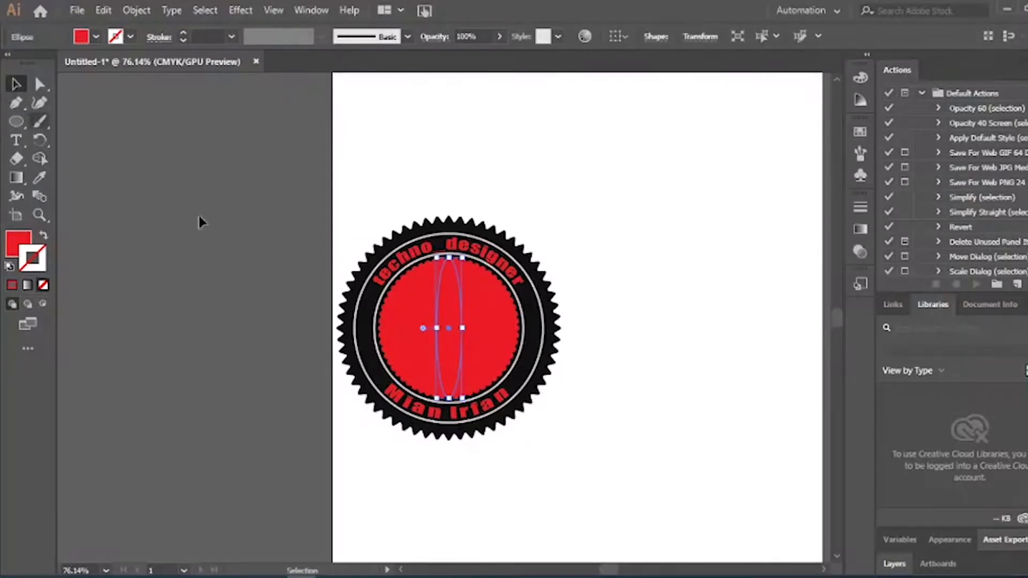
{"action": "left_click", "coordinate": [617, 310]}
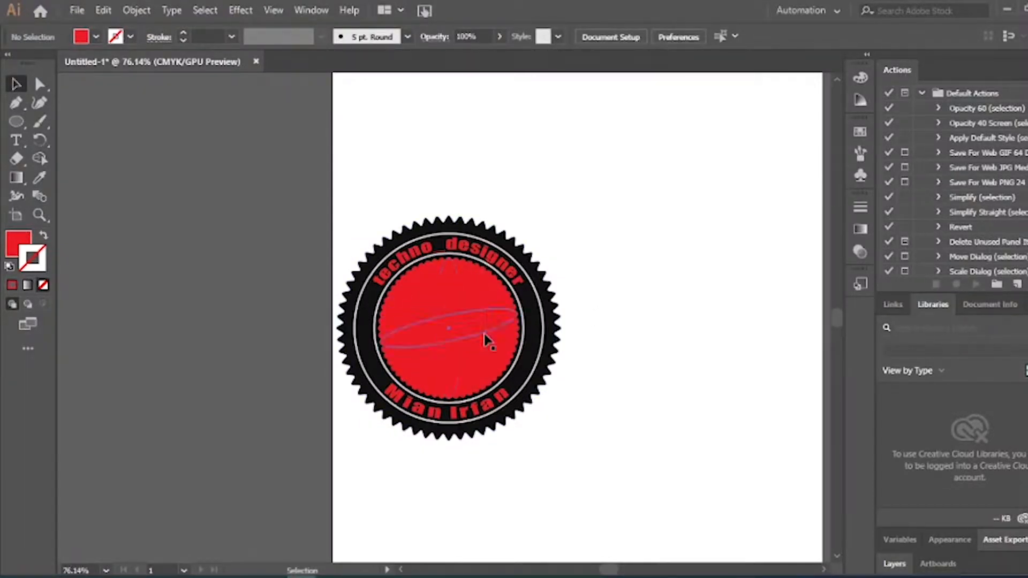
{"action": "left_click", "coordinate": [533, 329]}
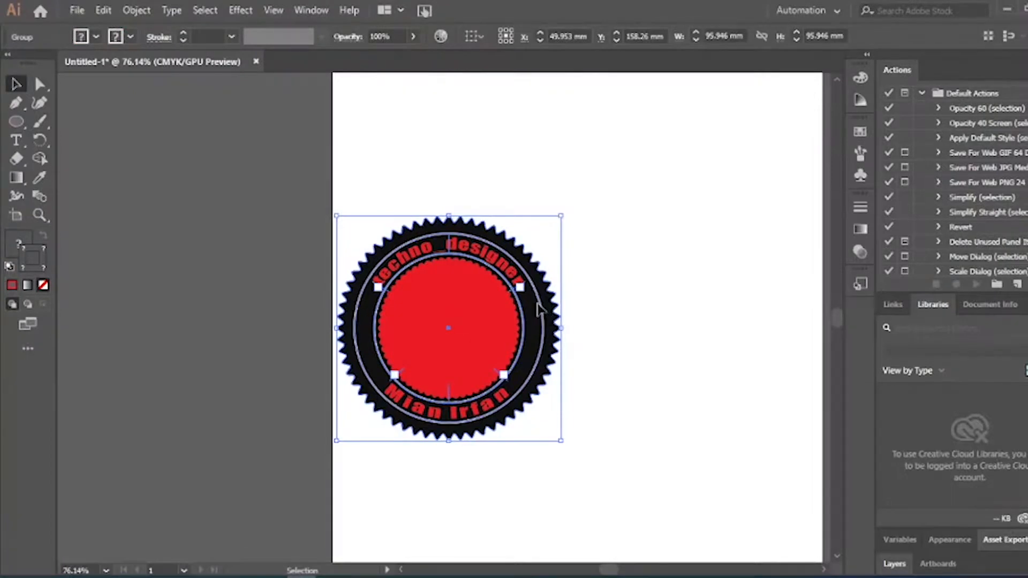
{"action": "left_click_drag", "start_coordinate": [541, 304], "coordinate": [735, 205]}
{"action": "left_click_drag", "start_coordinate": [624, 268], "coordinate": [685, 243]}
{"action": "left_click", "coordinate": [354, 230]}
Swap the rosette's fill and stroke so its ellipses become unfilled red outlines
{"action": "left_click_drag", "start_coordinate": [353, 232], "coordinate": [515, 423]}
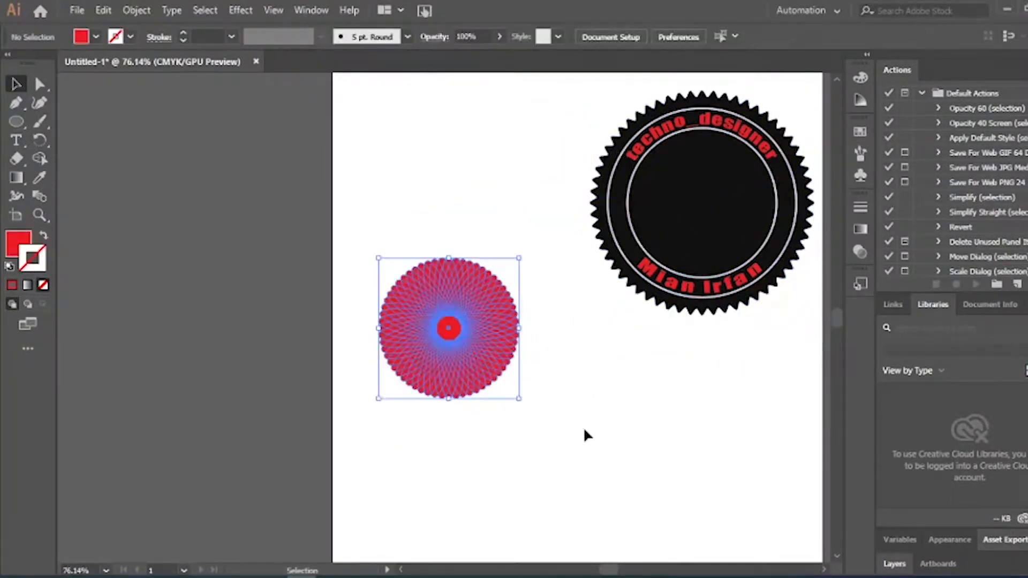
{"action": "key", "text": "a"}
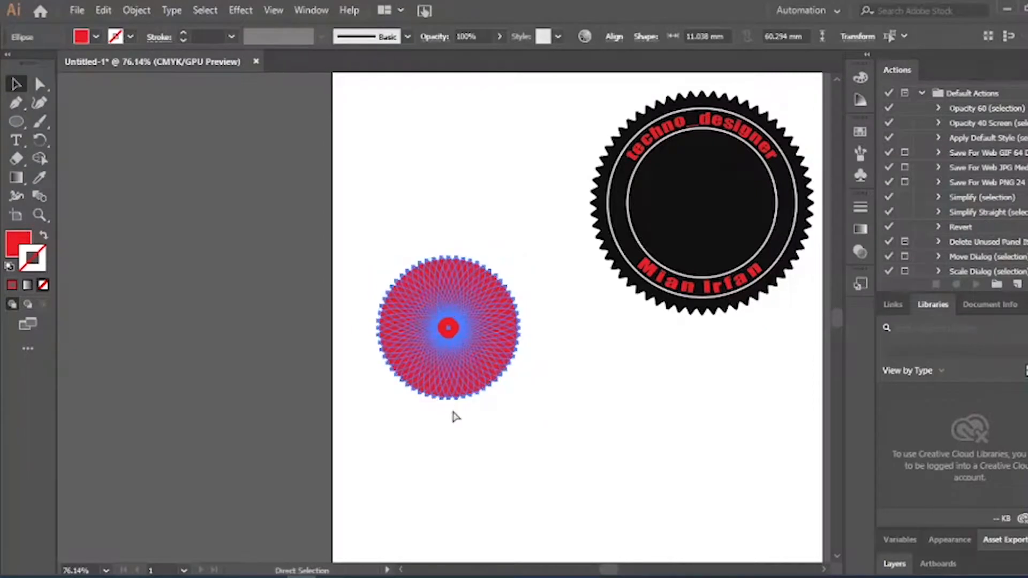
{"action": "key", "text": "v"}
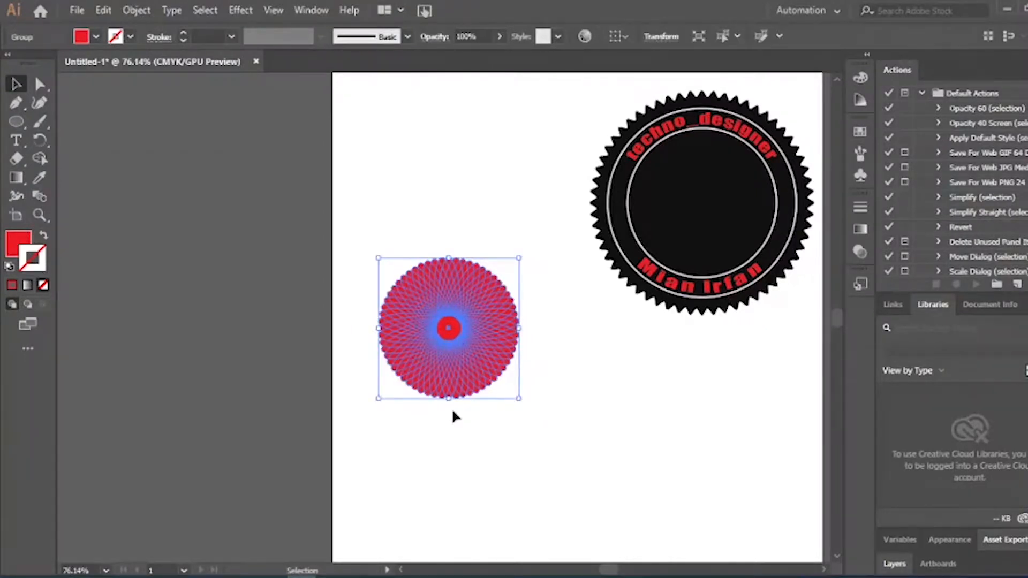
{"action": "left_click", "coordinate": [451, 408]}
{"action": "left_click", "coordinate": [451, 391]}
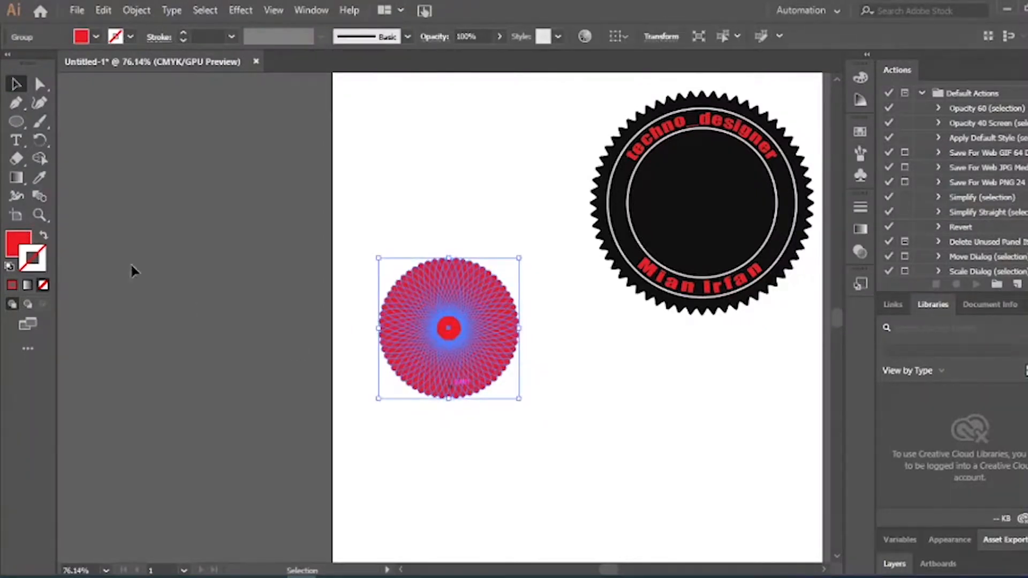
{"action": "left_click", "coordinate": [44, 235]}
{"action": "left_click", "coordinate": [368, 411]}
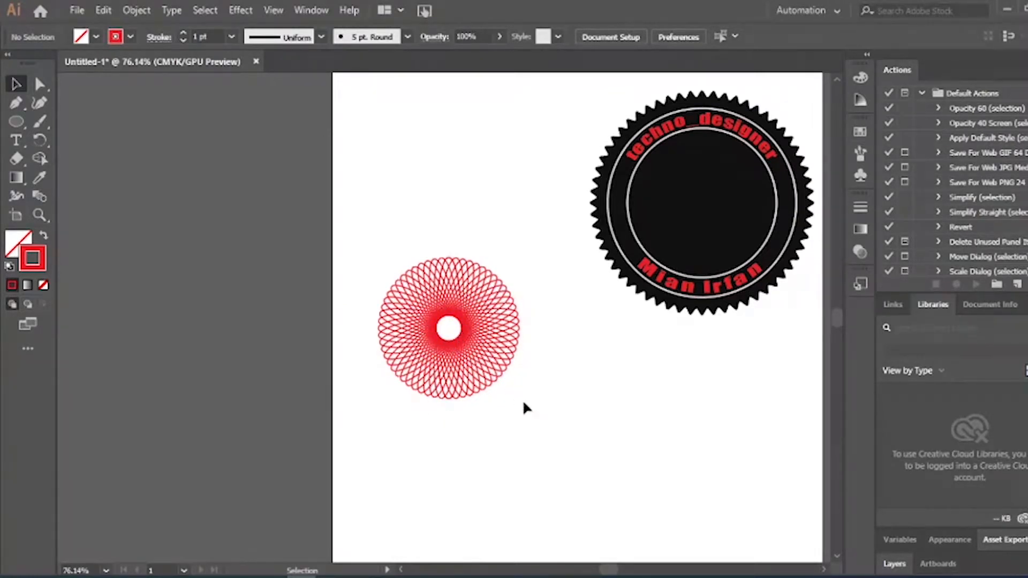
{"action": "left_click", "coordinate": [484, 389]}
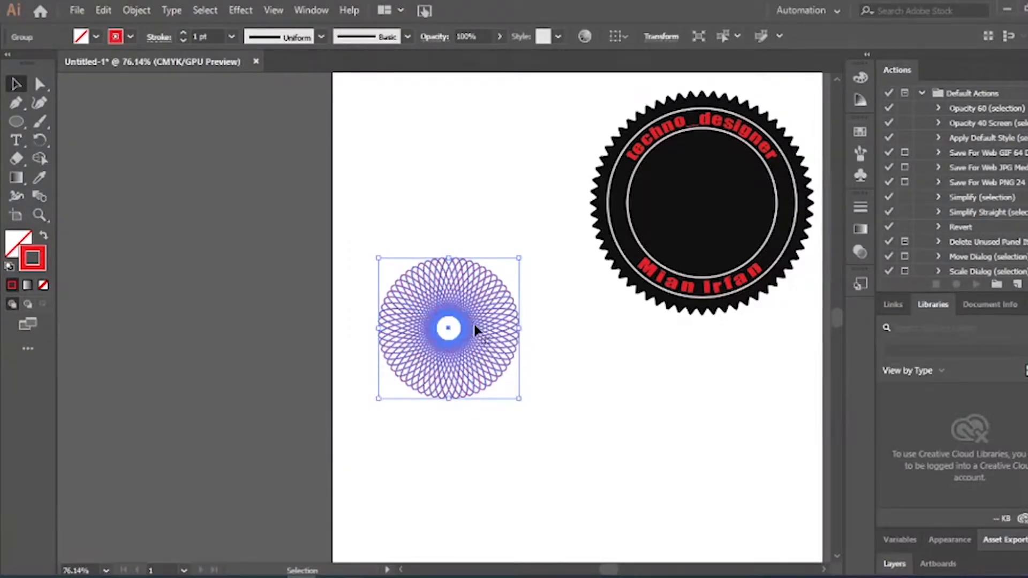
{"action": "left_click", "coordinate": [471, 457]}
Give the bottom ellipses a purple-blue stroke, then change it to green
{"action": "key", "text": "a"}
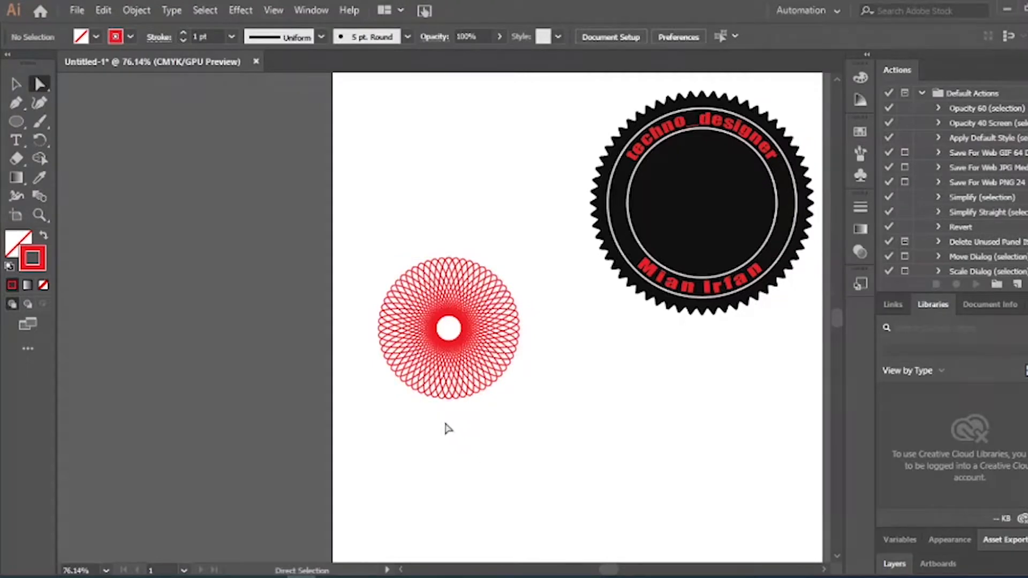
{"action": "left_click_drag", "start_coordinate": [435, 410], "coordinate": [458, 405]}
{"action": "left_click_drag", "start_coordinate": [469, 395], "coordinate": [471, 393]}
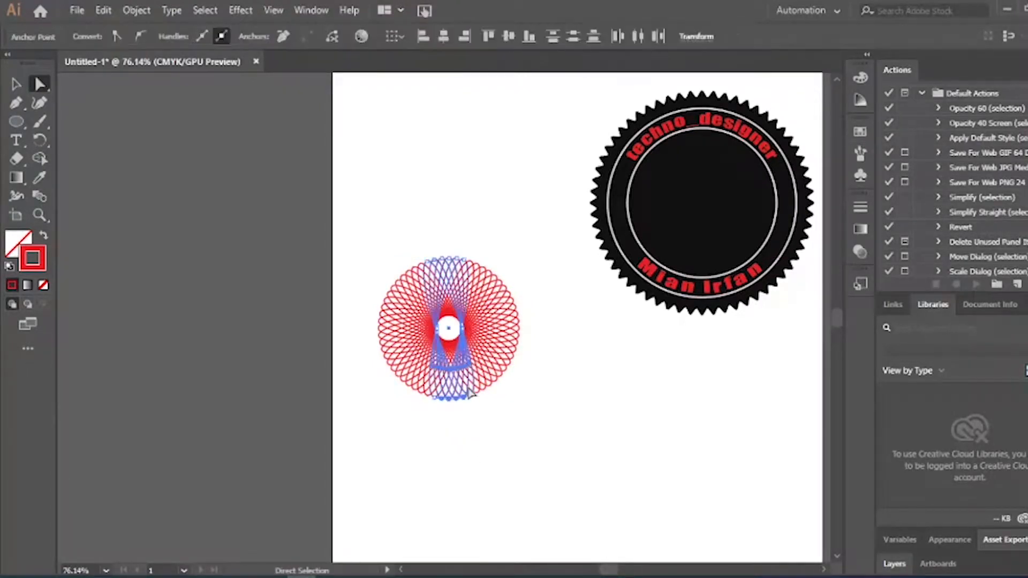
{"action": "double_click", "coordinate": [40, 257]}
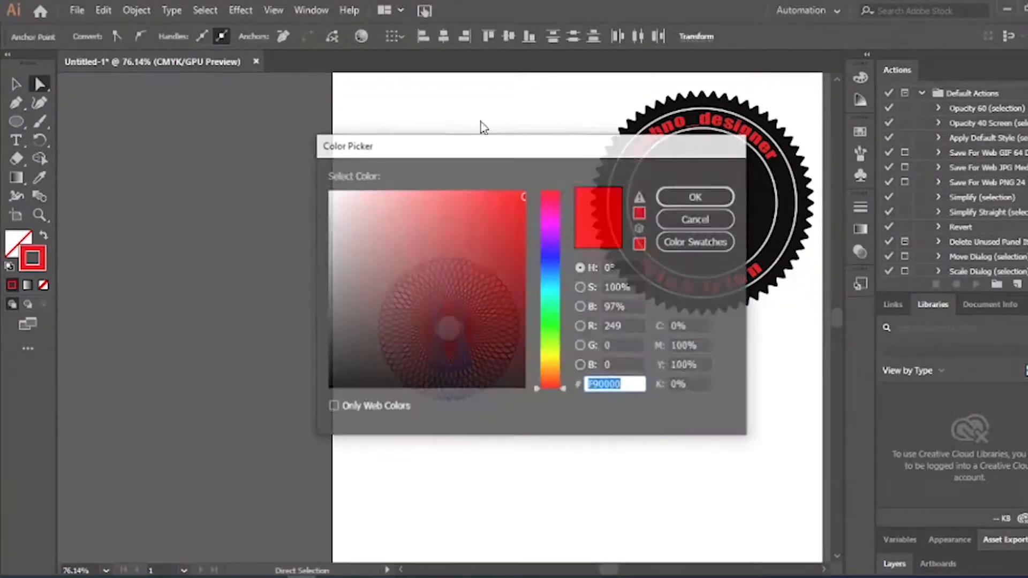
{"action": "left_click", "coordinate": [551, 245]}
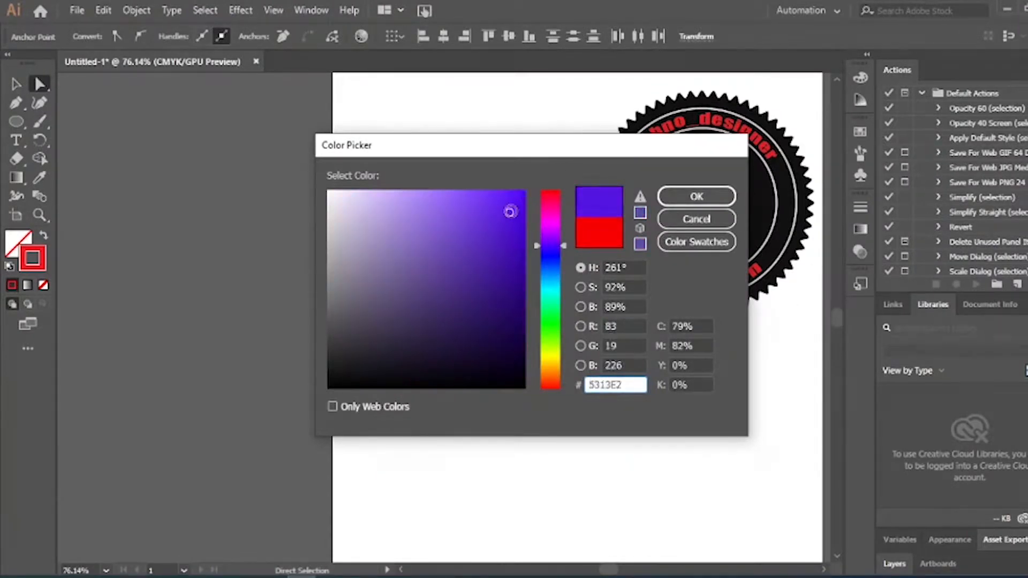
{"action": "left_click", "coordinate": [707, 200]}
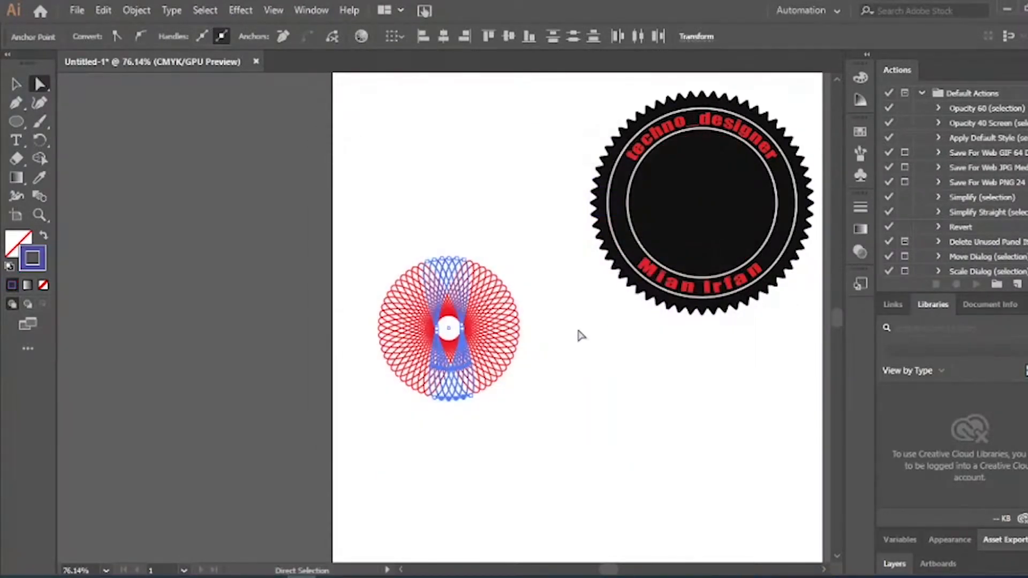
{"action": "double_click", "coordinate": [35, 262]}
{"action": "left_click", "coordinate": [551, 328]}
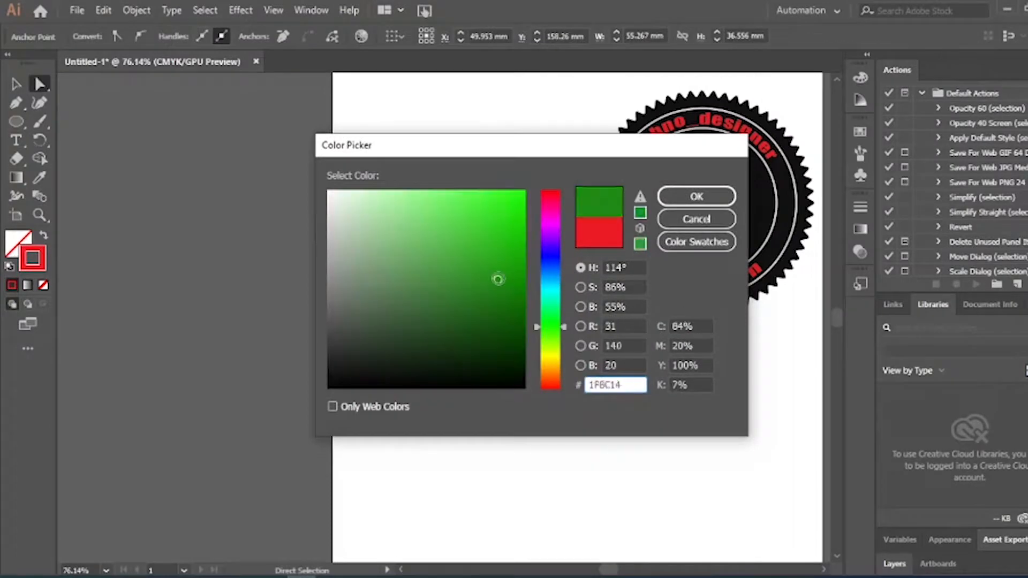
{"action": "left_click", "coordinate": [514, 252]}
{"action": "left_click", "coordinate": [679, 197]}
Recolour another set of red ellipses with a blue stroke
{"action": "left_click", "coordinate": [508, 353]}
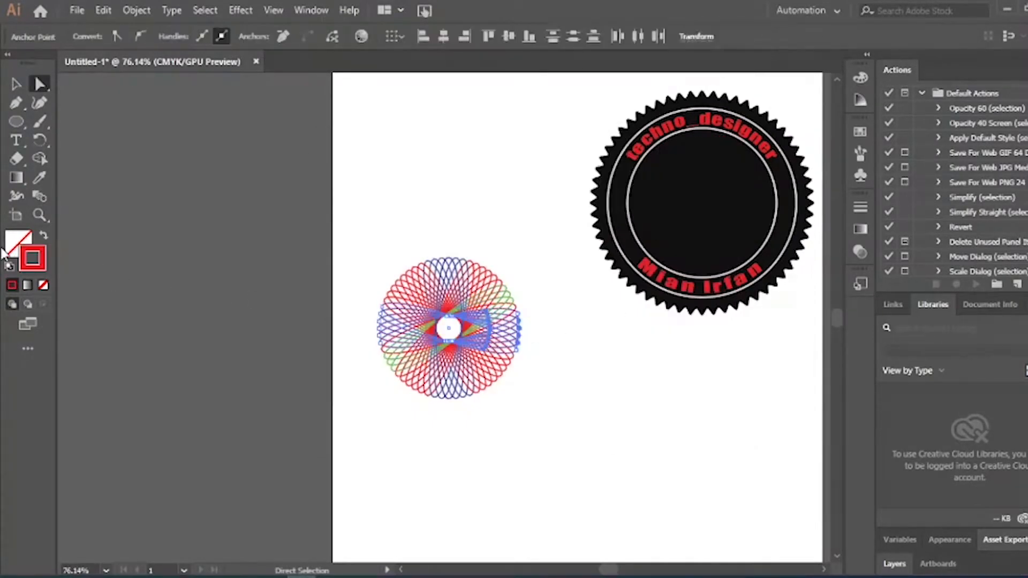
{"action": "double_click", "coordinate": [33, 258]}
{"action": "left_click", "coordinate": [551, 268]}
{"action": "left_click", "coordinate": [512, 271]}
{"action": "left_click", "coordinate": [695, 195]}
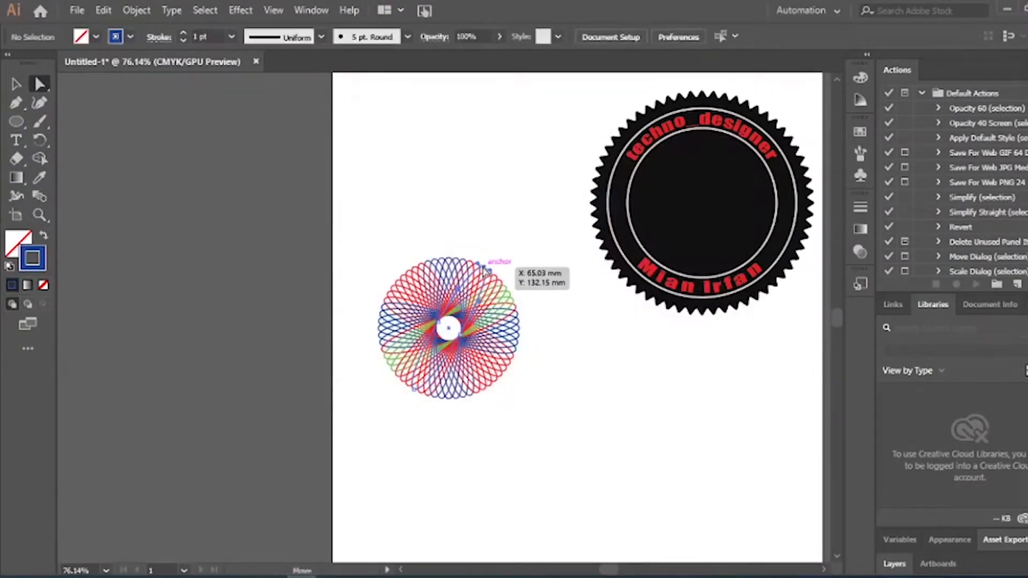
Give more red ellipses a fully saturated magenta stroke
{"action": "left_click", "coordinate": [483, 271]}
{"action": "double_click", "coordinate": [33, 259]}
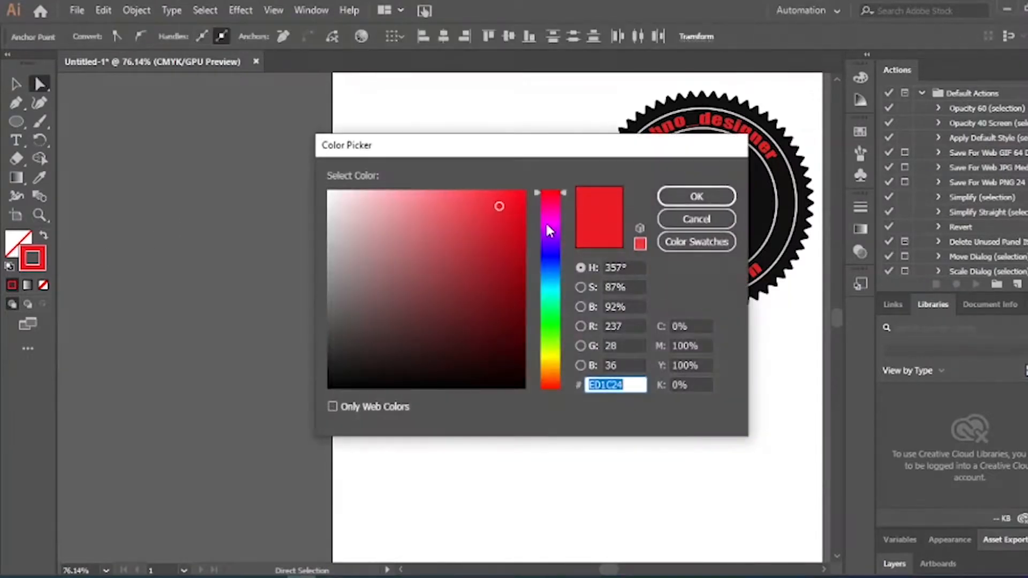
{"action": "mouse_move", "coordinate": [544, 220]}
{"action": "left_mouse_down"}
{"action": "mouse_move", "coordinate": [545, 211]}
{"action": "mouse_move", "coordinate": [549, 227]}
{"action": "left_mouse_up"}
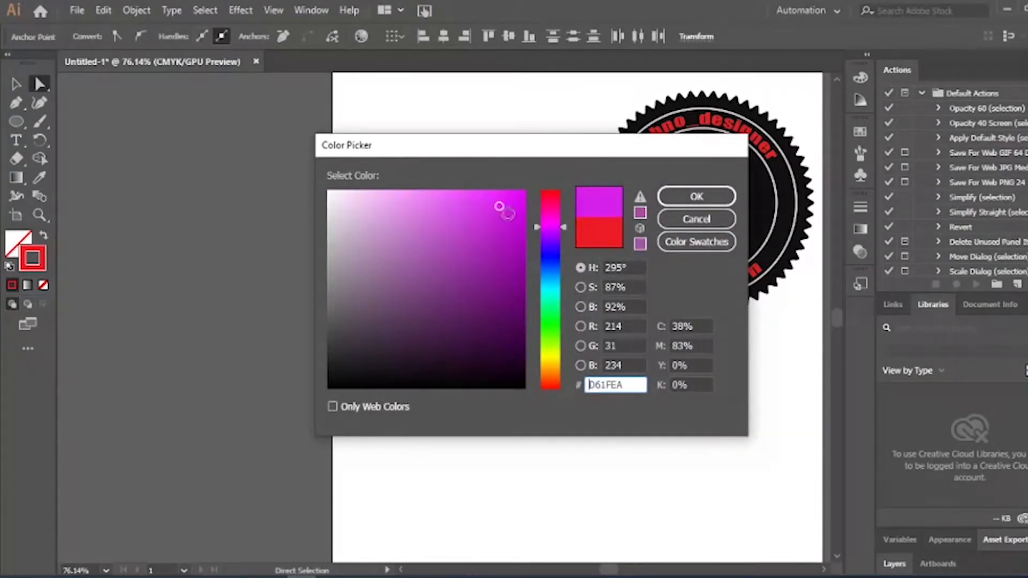
{"action": "left_click", "coordinate": [525, 196]}
{"action": "left_click", "coordinate": [696, 196]}
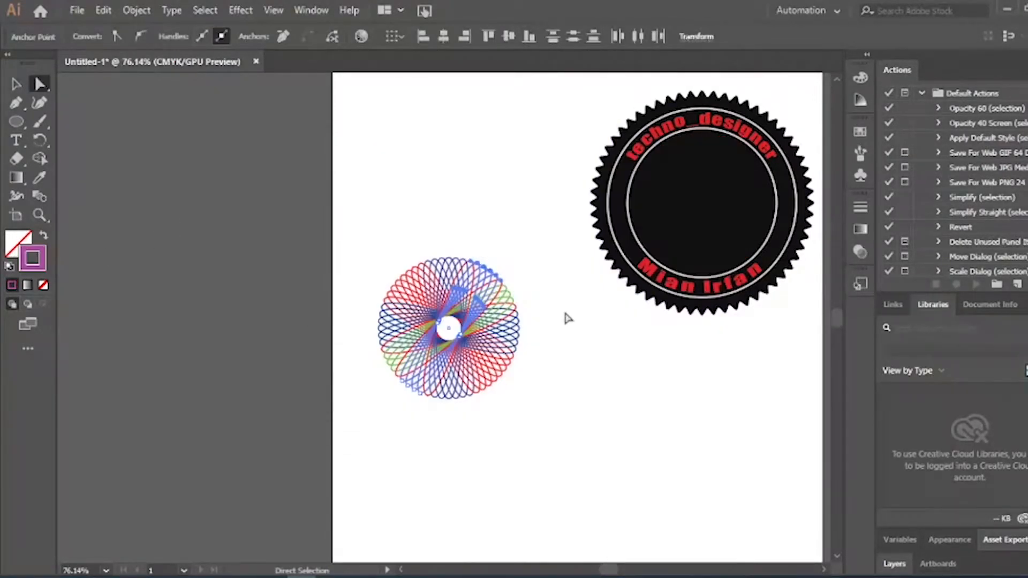
{"action": "left_click", "coordinate": [555, 348]}
Change another ellipse's stroke to bright yellow
{"action": "left_click", "coordinate": [371, 350]}
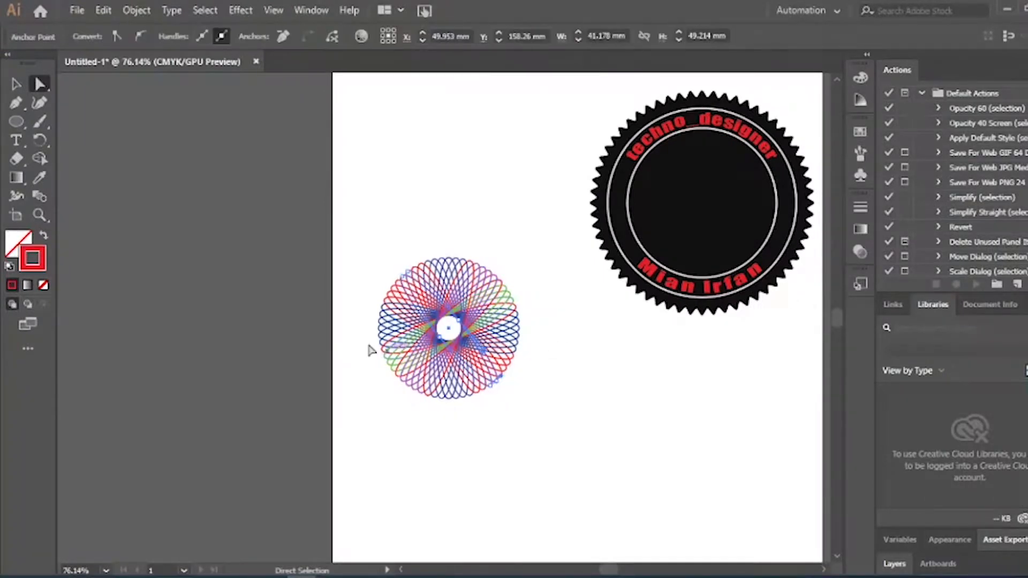
{"action": "double_click", "coordinate": [36, 251]}
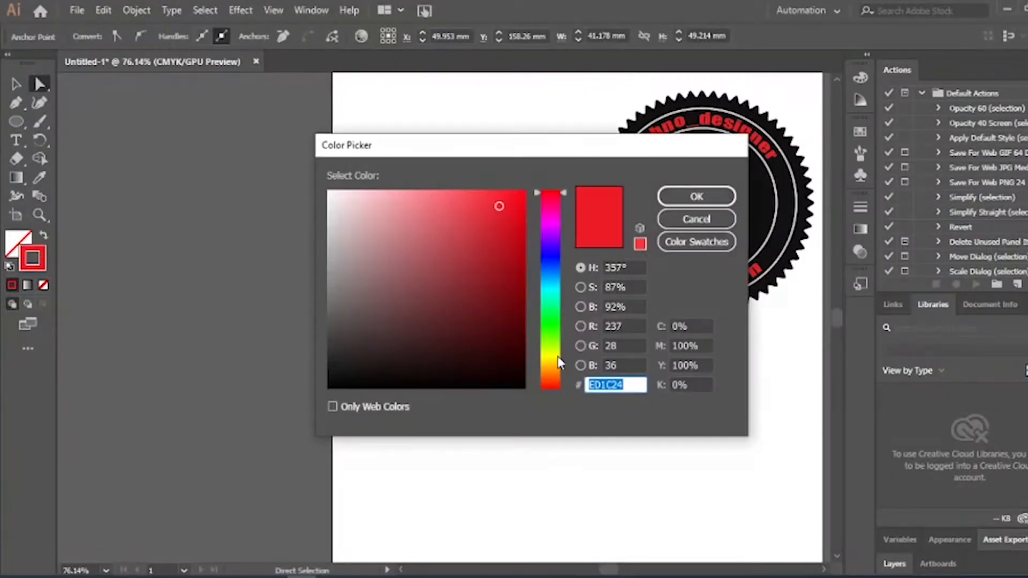
{"action": "left_click_drag", "start_coordinate": [557, 356], "coordinate": [555, 360]}
{"action": "left_click_drag", "start_coordinate": [490, 240], "coordinate": [523, 191]}
{"action": "left_click", "coordinate": [697, 208]}
{"action": "left_click", "coordinate": [541, 355]}
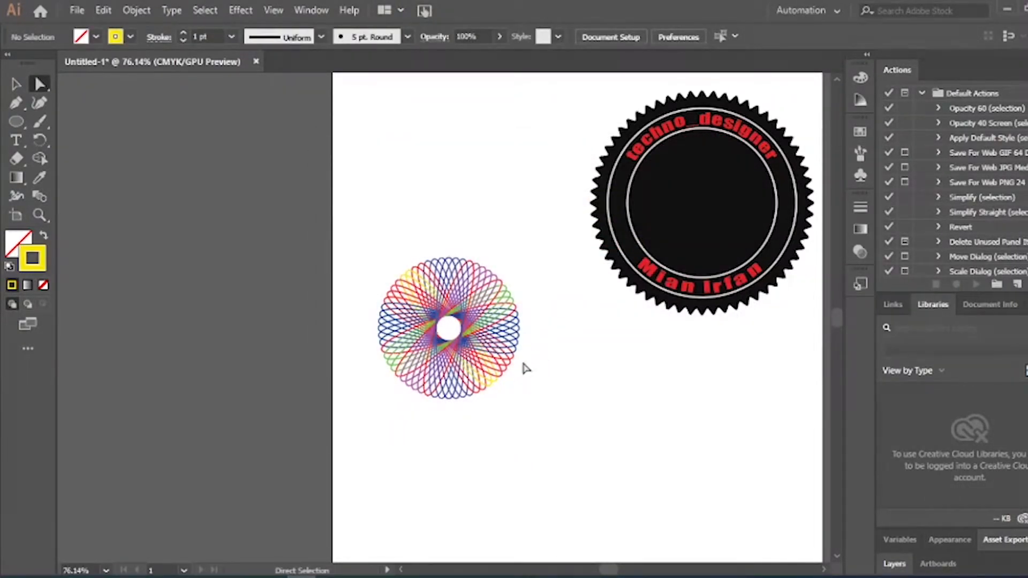
Change another ellipse's red stroke to orange
{"action": "left_click", "coordinate": [504, 372]}
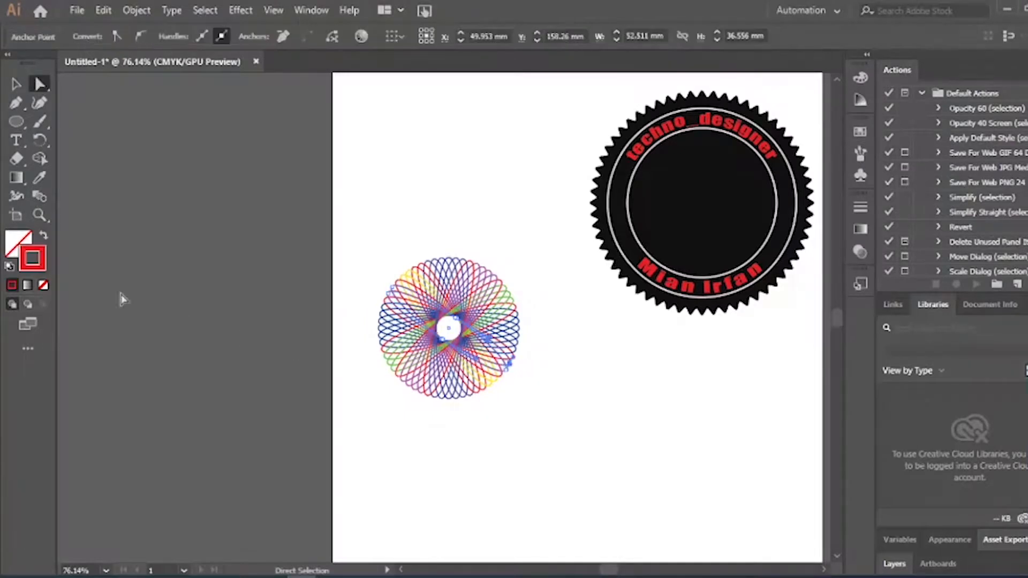
{"action": "double_click", "coordinate": [40, 258]}
{"action": "left_click", "coordinate": [548, 384]}
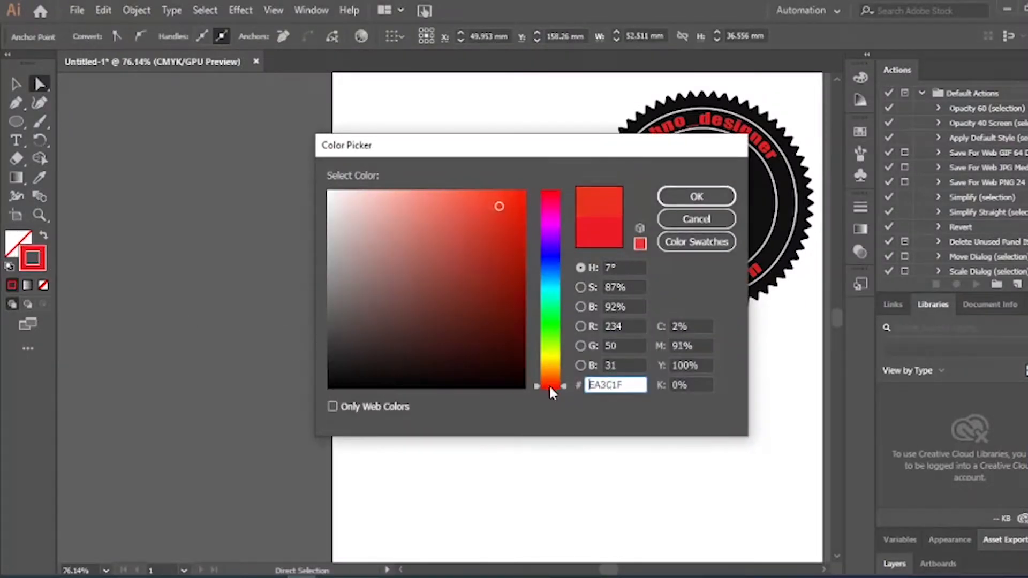
{"action": "left_click", "coordinate": [498, 208]}
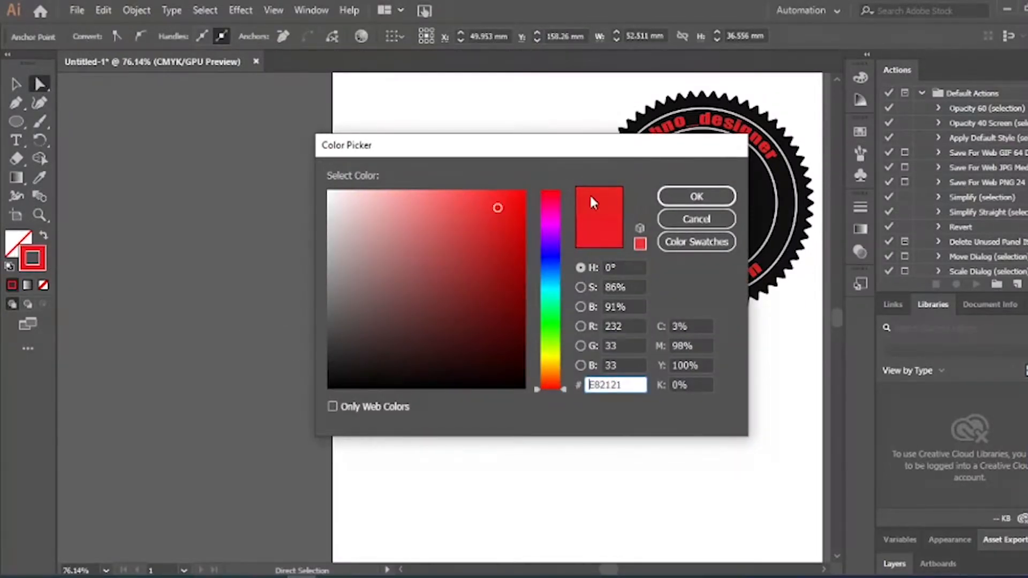
{"action": "left_click", "coordinate": [552, 375]}
{"action": "left_click_drag", "start_coordinate": [498, 208], "coordinate": [476, 196]}
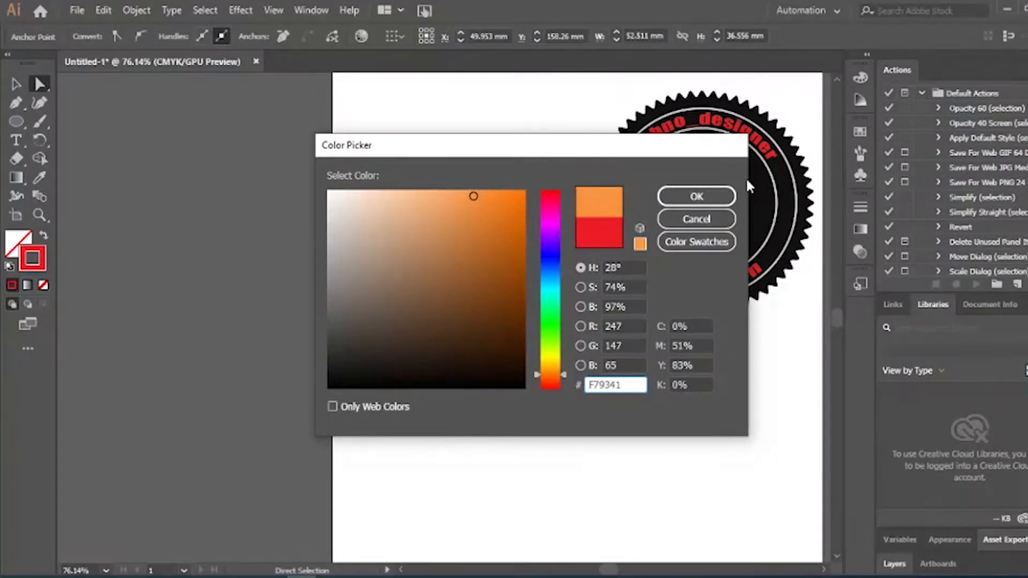
{"action": "left_click", "coordinate": [697, 197]}
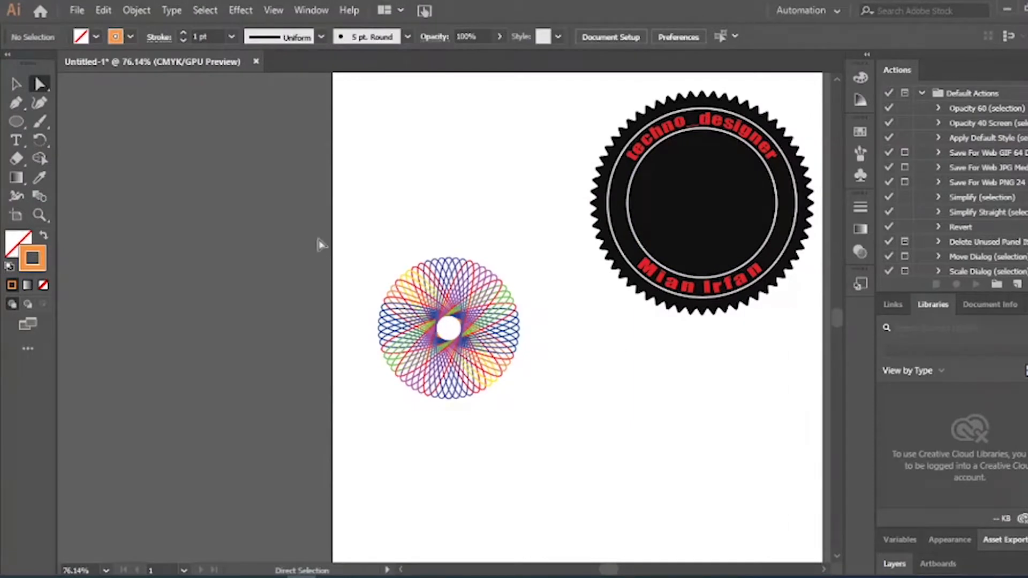
Select the whole rosette and Alt-drag a copy onto the badge centre
{"action": "left_click", "coordinate": [433, 321]}
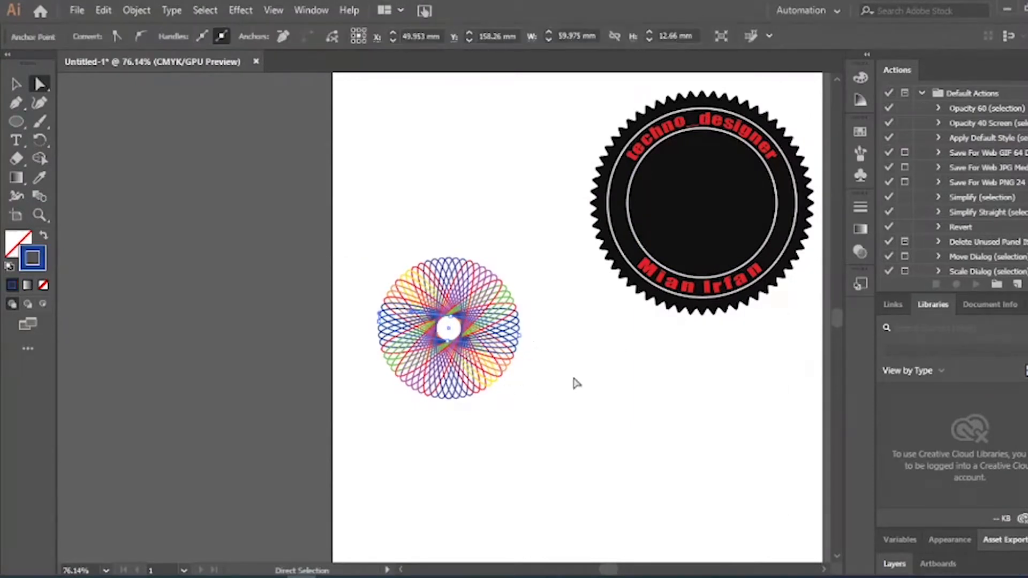
{"action": "left_click", "coordinate": [584, 382]}
{"action": "key", "text": "v"}
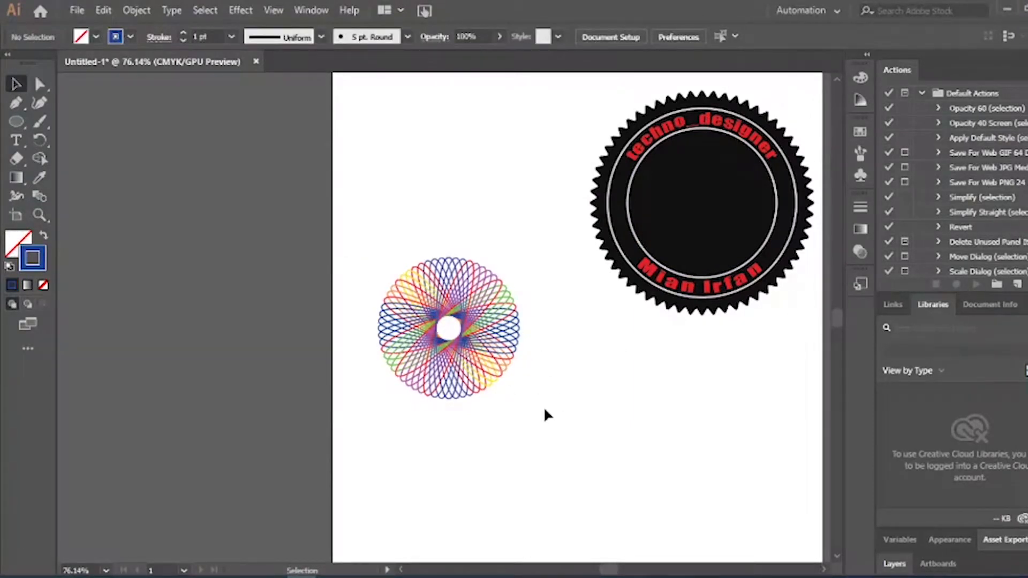
{"action": "left_click", "coordinate": [489, 365]}
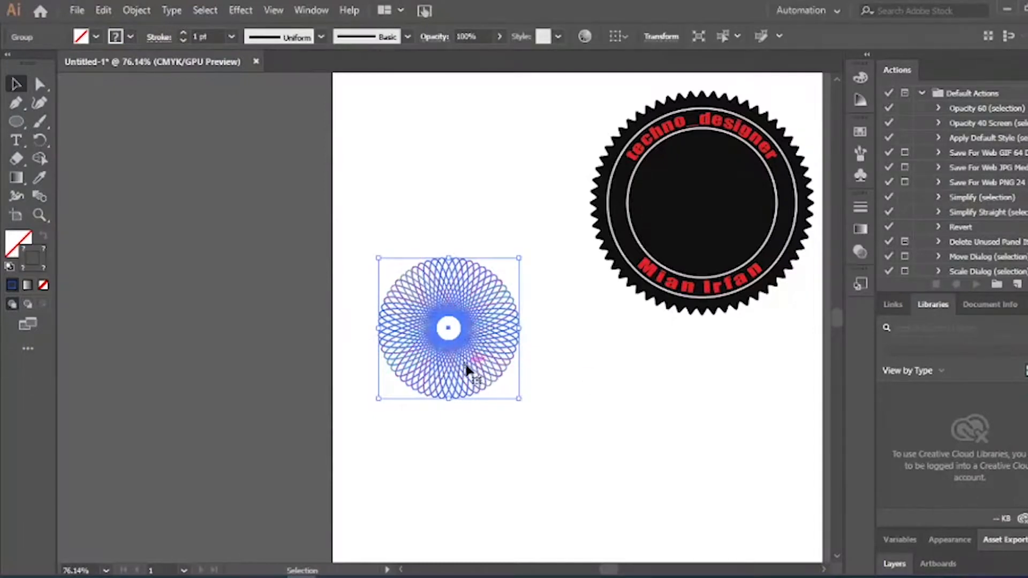
{"action": "left_click_drag", "start_coordinate": [468, 369], "coordinate": [720, 245]}
Drop the rosette copy inside the badge, then move the whole badge to the artboard centre
{"action": "left_click", "coordinate": [530, 102]}
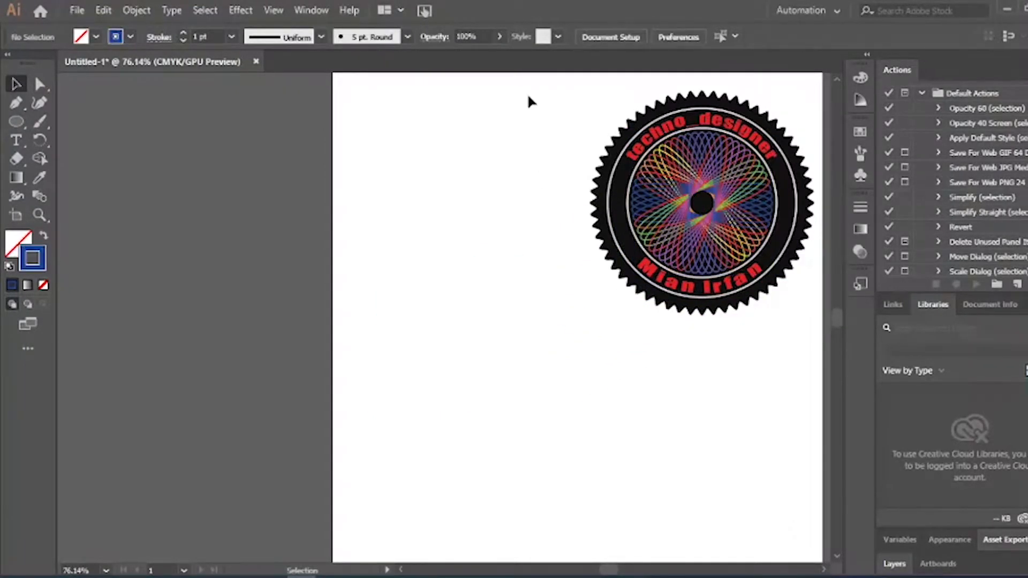
{"action": "left_click_drag", "start_coordinate": [572, 88], "coordinate": [819, 317]}
{"action": "left_click_drag", "start_coordinate": [748, 236], "coordinate": [557, 353]}
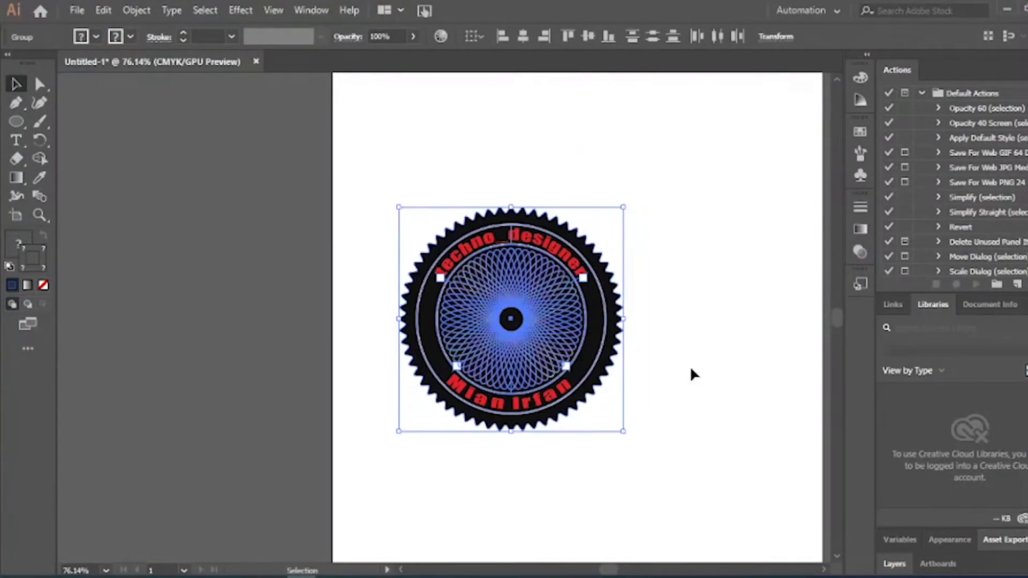
{"action": "left_click", "coordinate": [692, 394]}
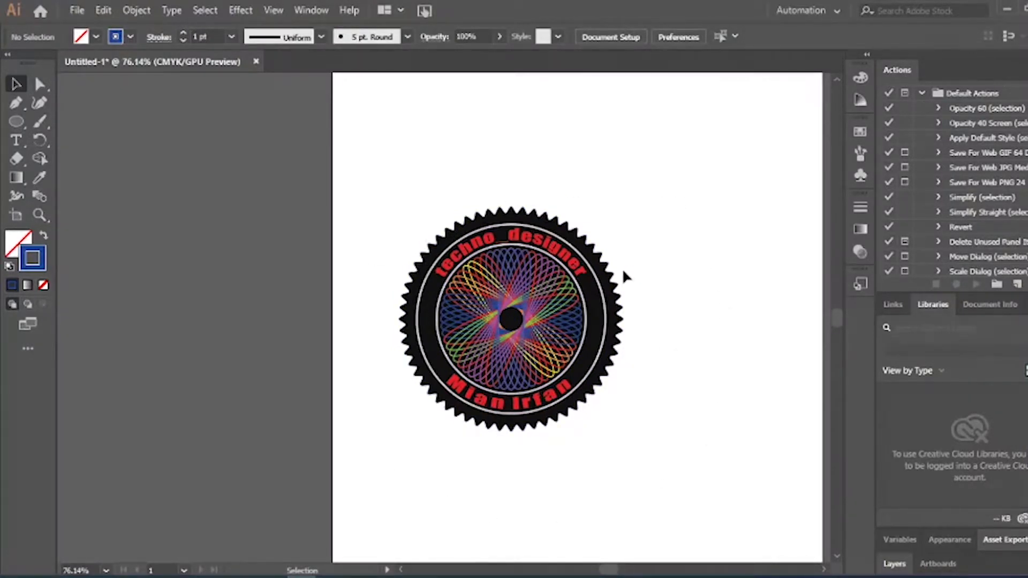
Select the gear shape and give it a vivid cyan fill
{"action": "key", "text": "a"}
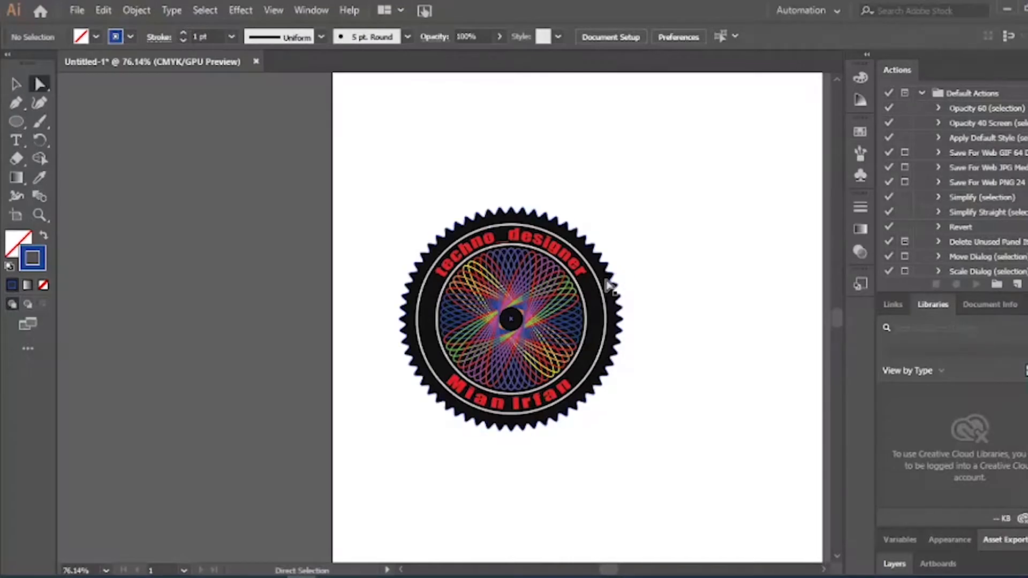
{"action": "left_click", "coordinate": [618, 285]}
{"action": "left_click", "coordinate": [662, 214]}
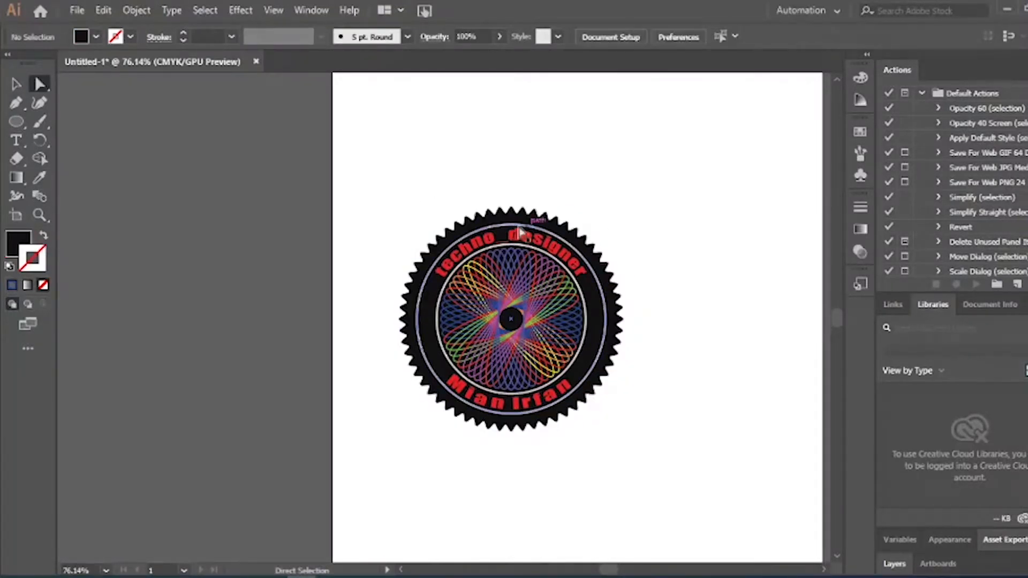
{"action": "left_click", "coordinate": [518, 221]}
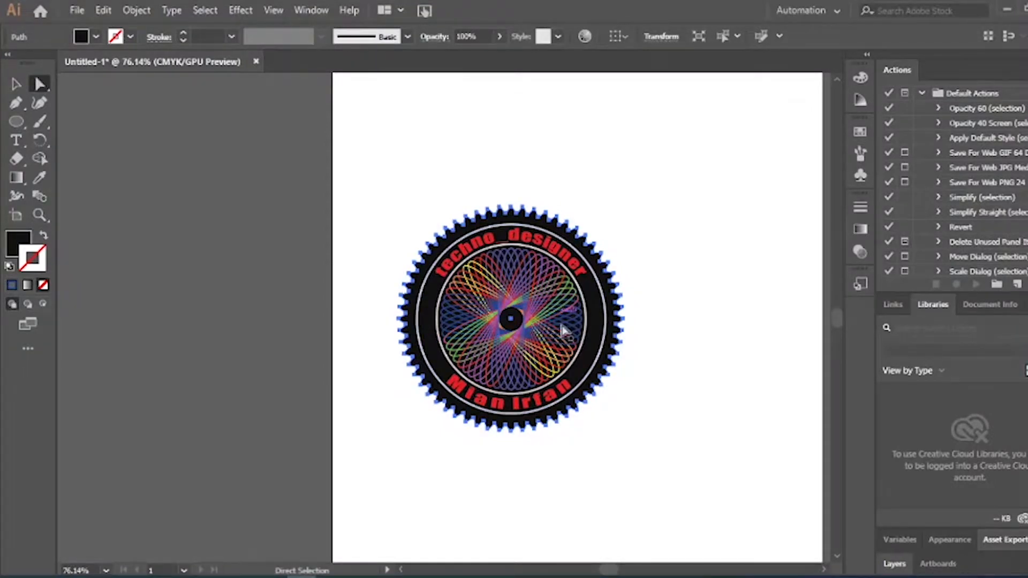
{"action": "left_click", "coordinate": [591, 450]}
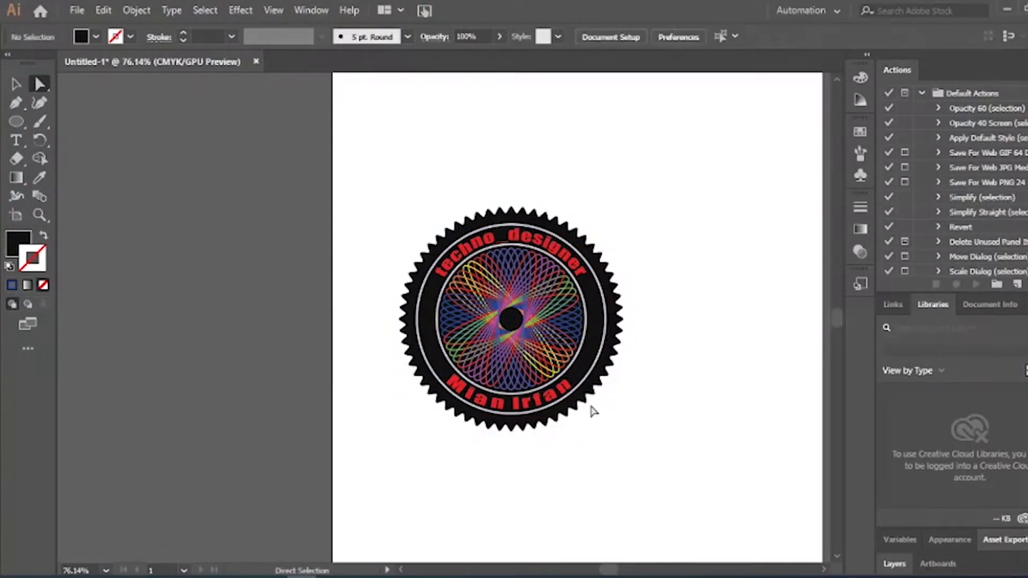
{"action": "left_click", "coordinate": [591, 393]}
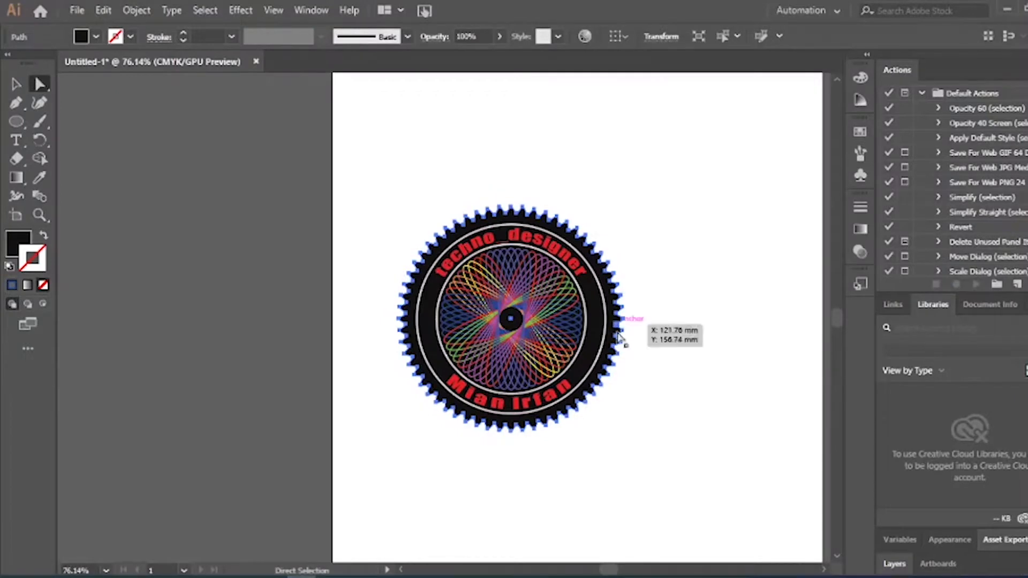
{"action": "double_click", "coordinate": [27, 244]}
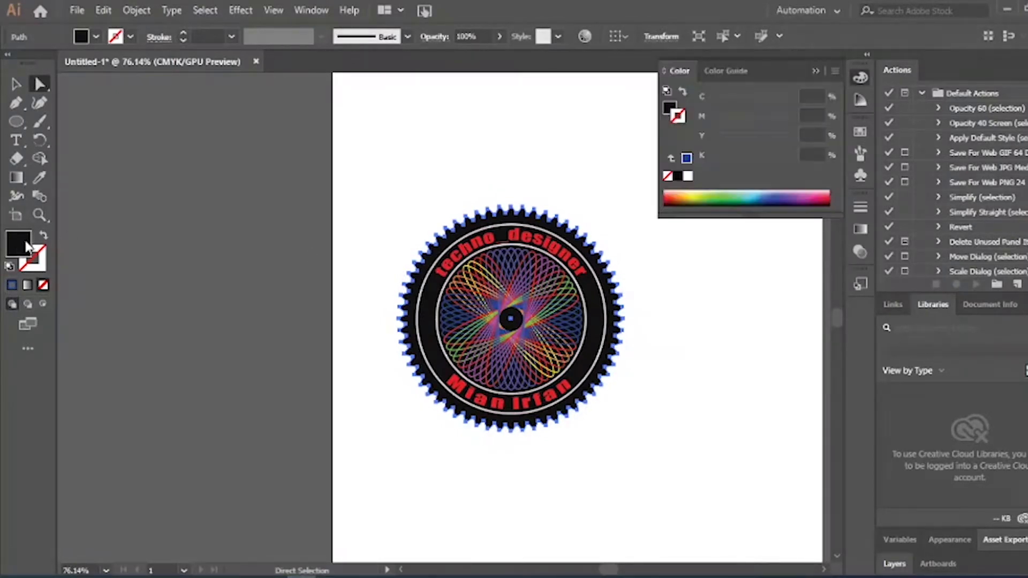
{"action": "left_click_drag", "start_coordinate": [548, 207], "coordinate": [562, 295]}
{"action": "left_click_drag", "start_coordinate": [493, 202], "coordinate": [557, 187]}
{"action": "left_click", "coordinate": [696, 196]}
Try a dark teal fill on the gear, then a brighter green
{"action": "left_click", "coordinate": [691, 352]}
{"action": "left_click", "coordinate": [608, 337]}
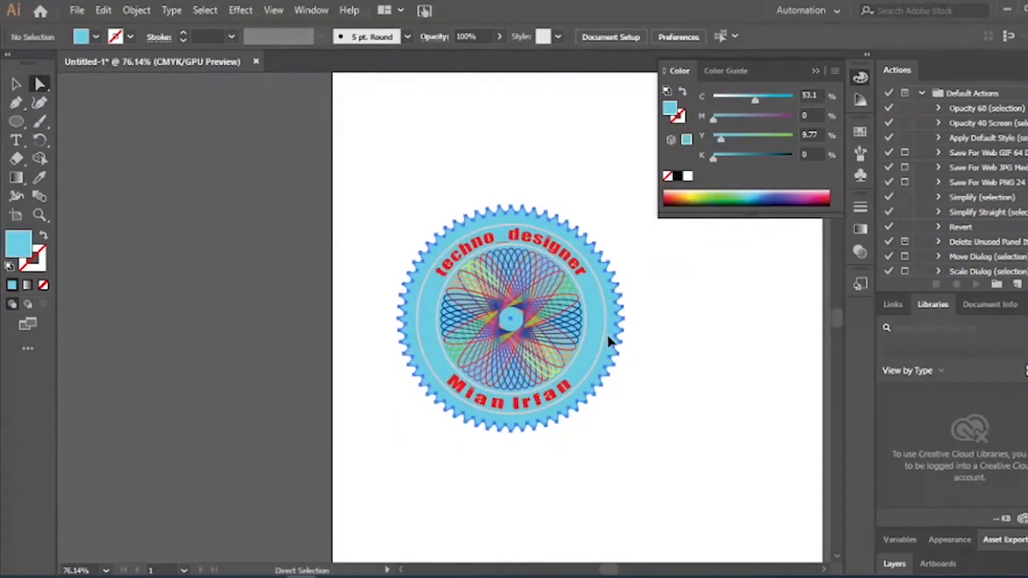
{"action": "double_click", "coordinate": [19, 244]}
{"action": "left_click", "coordinate": [530, 339]}
{"action": "left_click", "coordinate": [696, 196]}
{"action": "left_click", "coordinate": [687, 365]}
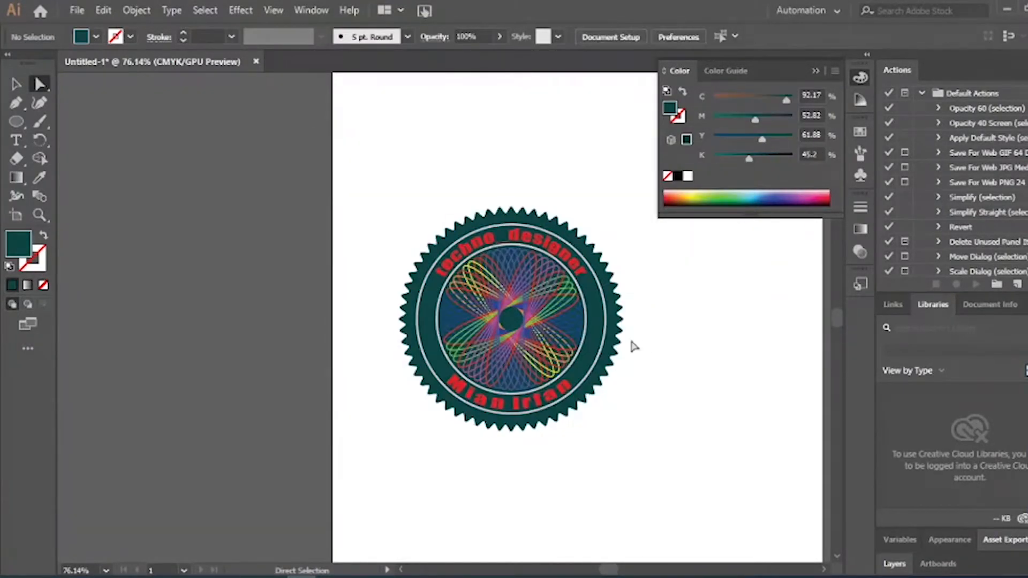
{"action": "left_click", "coordinate": [613, 345]}
{"action": "double_click", "coordinate": [10, 252]}
{"action": "left_click", "coordinate": [553, 326]}
{"action": "left_click", "coordinate": [509, 265]}
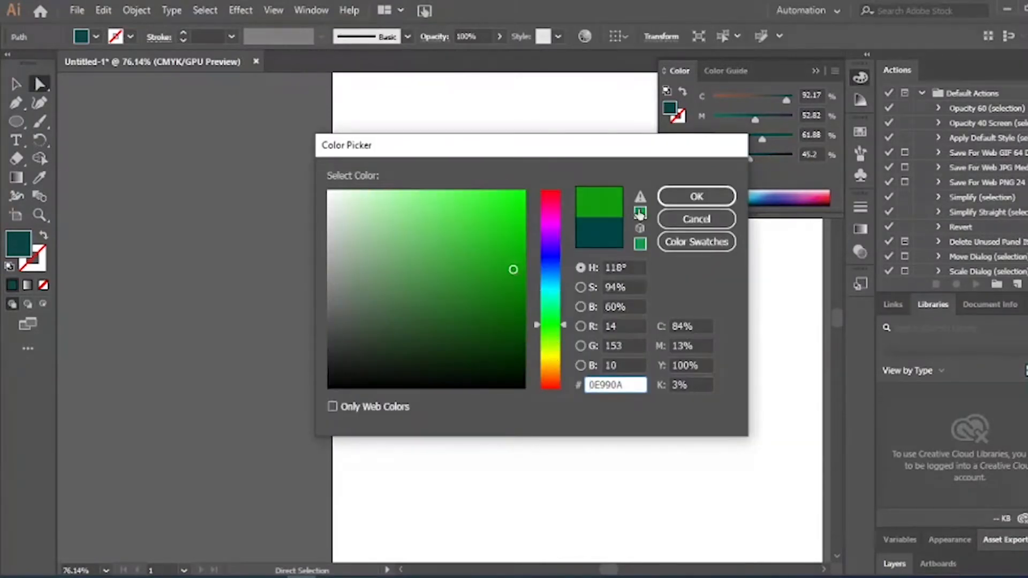
{"action": "left_click", "coordinate": [696, 196]}
Settle on a deep blue fill for the gear shape
{"action": "left_click", "coordinate": [654, 406]}
{"action": "left_click", "coordinate": [602, 374]}
{"action": "double_click", "coordinate": [9, 253]}
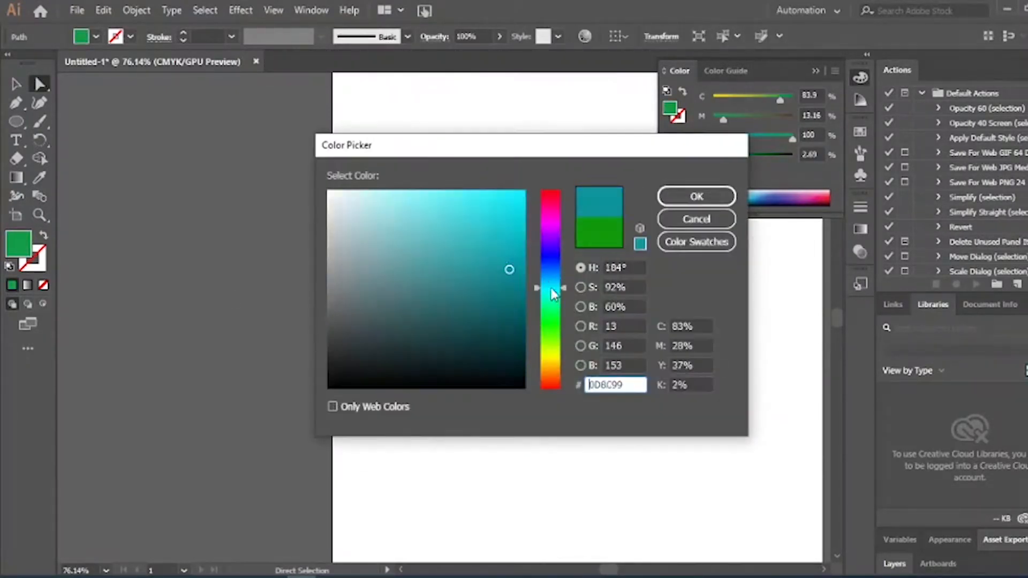
{"action": "left_click", "coordinate": [551, 239]}
{"action": "left_click", "coordinate": [513, 268]}
{"action": "left_click", "coordinate": [696, 196]}
{"action": "left_click", "coordinate": [640, 309]}
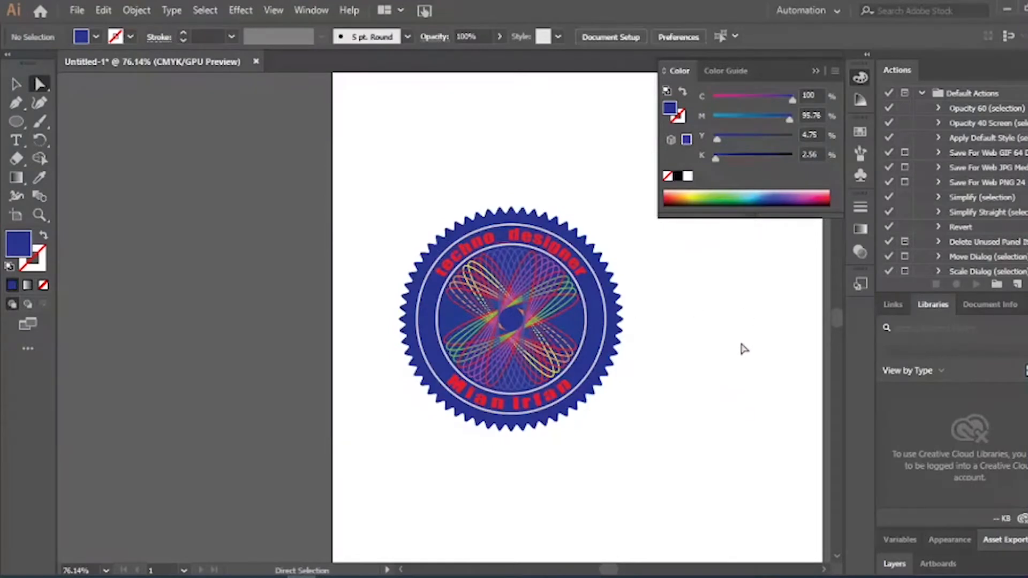
{"action": "left_click", "coordinate": [601, 356]}
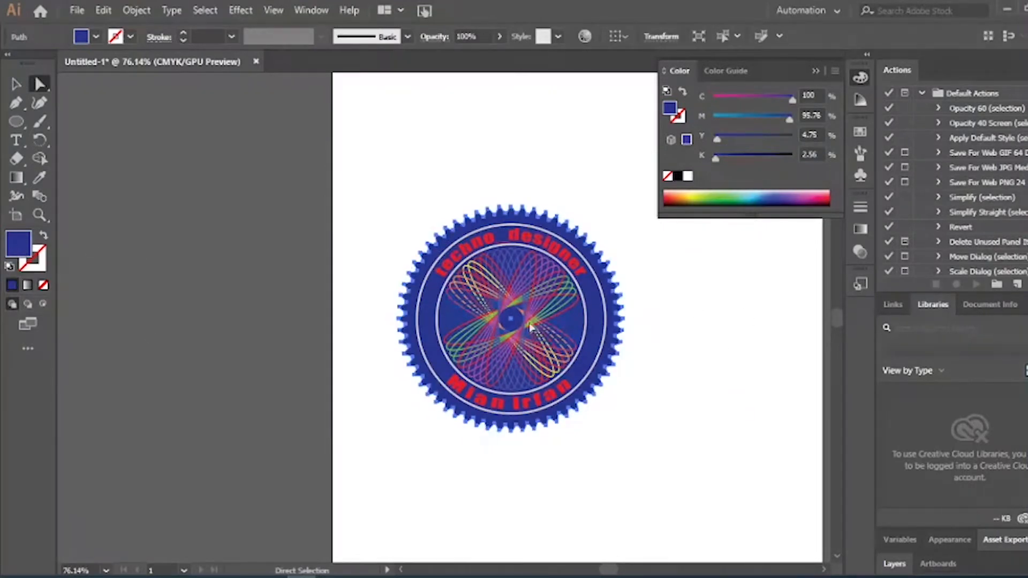
{"action": "left_click", "coordinate": [674, 426]}
{"action": "left_click", "coordinate": [816, 72]}
{"action": "left_click", "coordinate": [513, 240]}
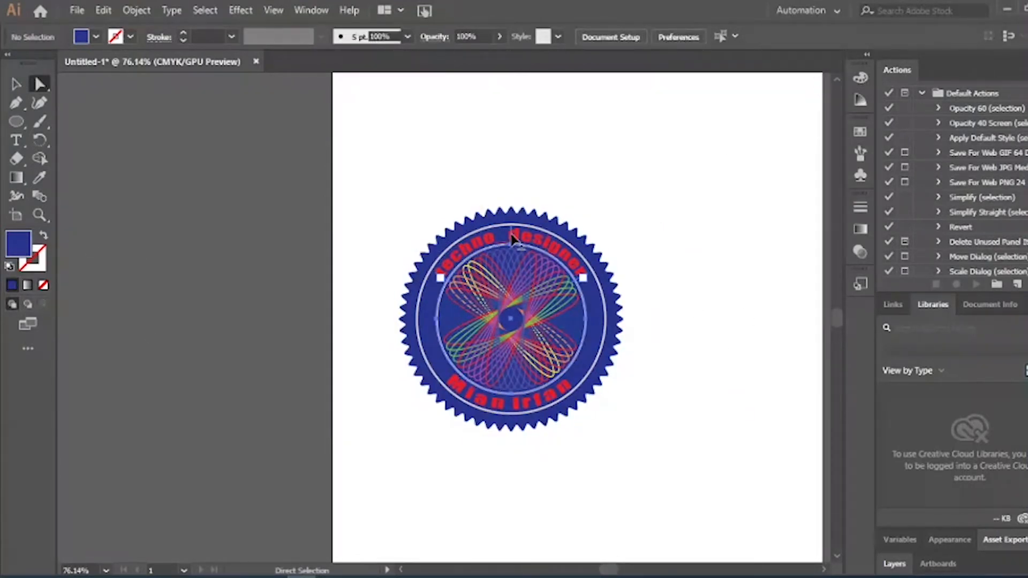
Make the top arched text near-white
{"action": "double_click", "coordinate": [16, 248]}
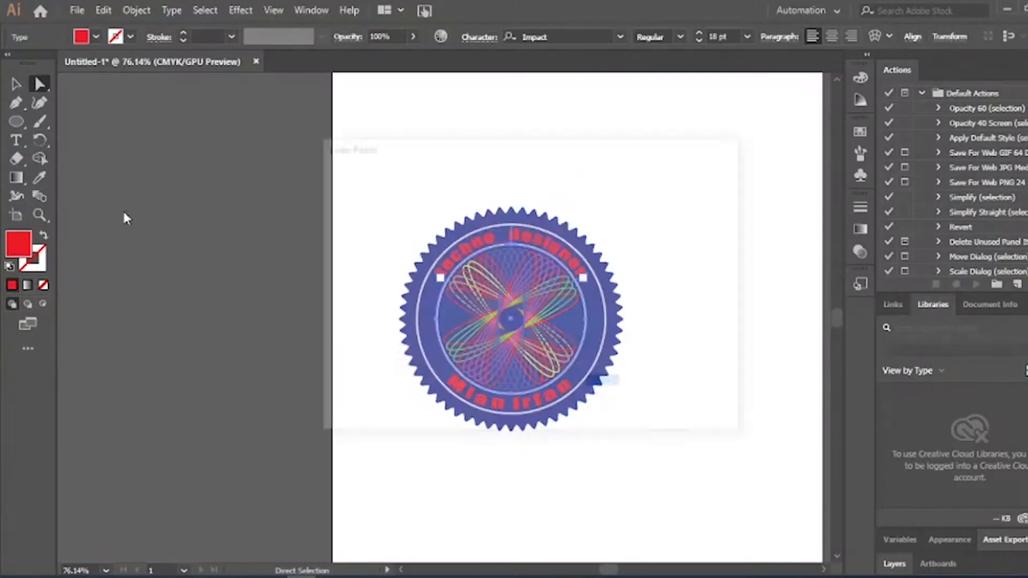
{"action": "left_click", "coordinate": [328, 200]}
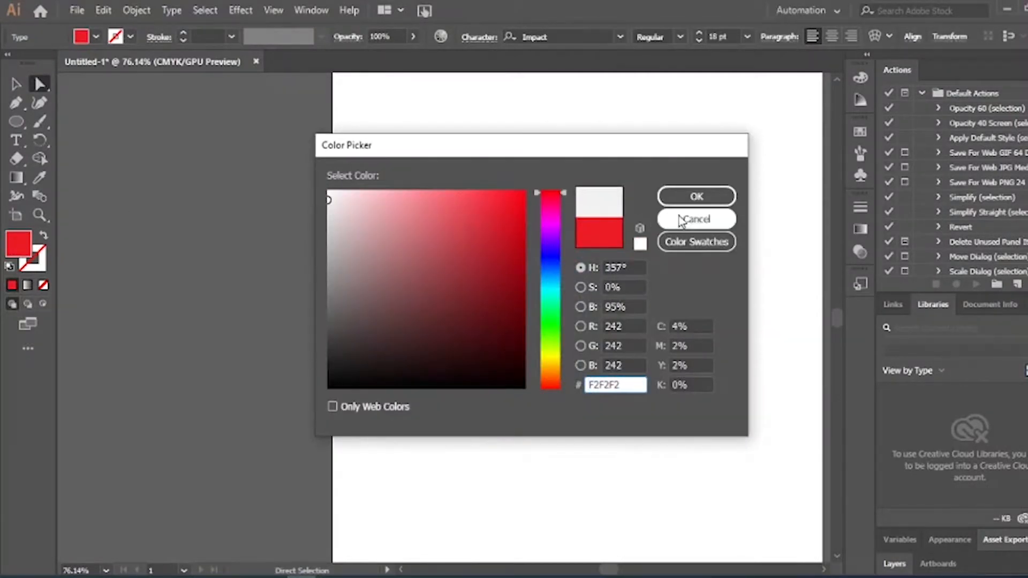
{"action": "left_click", "coordinate": [696, 197]}
Recolour the lower arched text to very light grey
{"action": "left_click", "coordinate": [718, 419]}
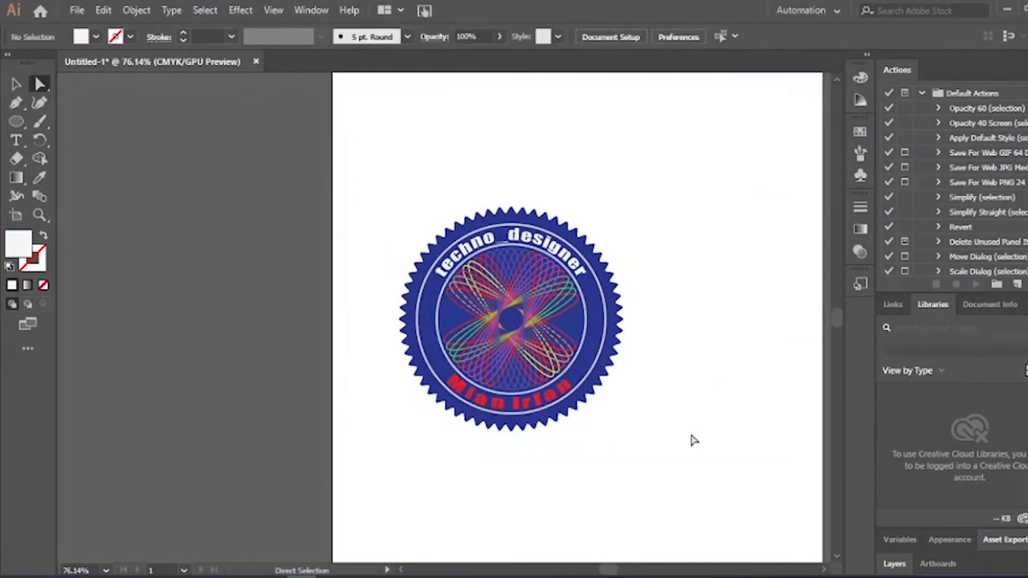
{"action": "left_click", "coordinate": [531, 410]}
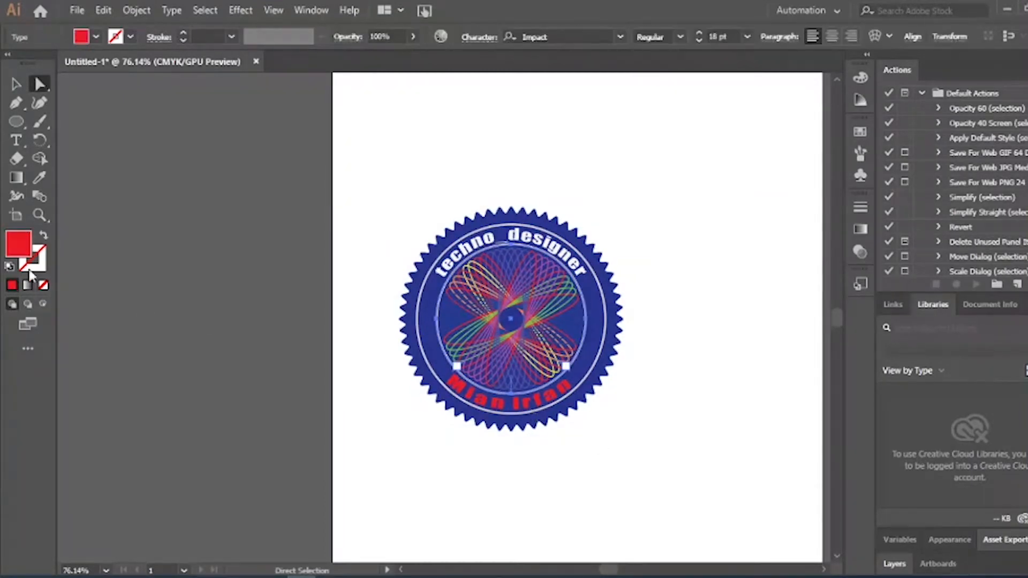
{"action": "double_click", "coordinate": [21, 255]}
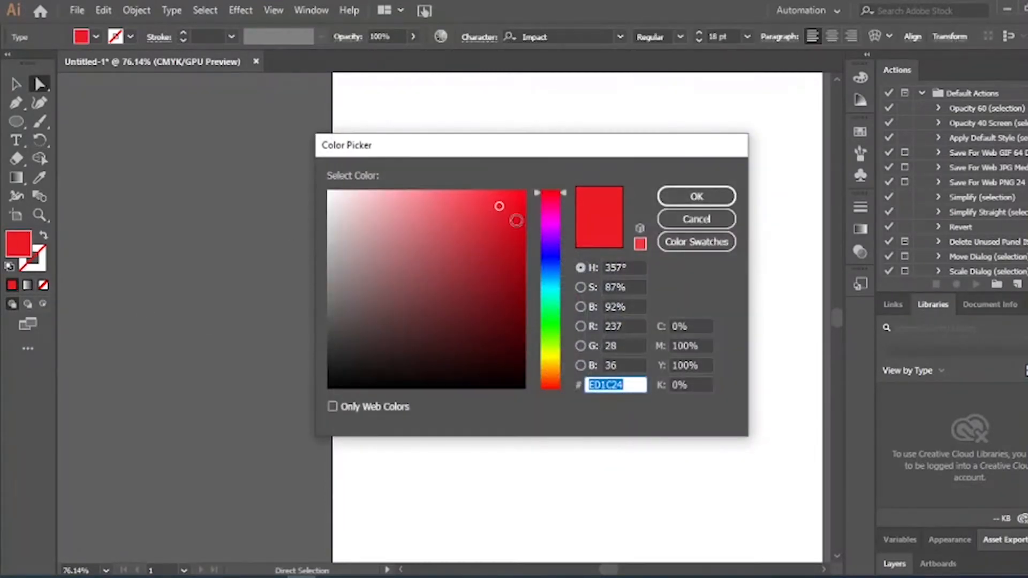
{"action": "left_click_drag", "start_coordinate": [506, 209], "coordinate": [331, 221]}
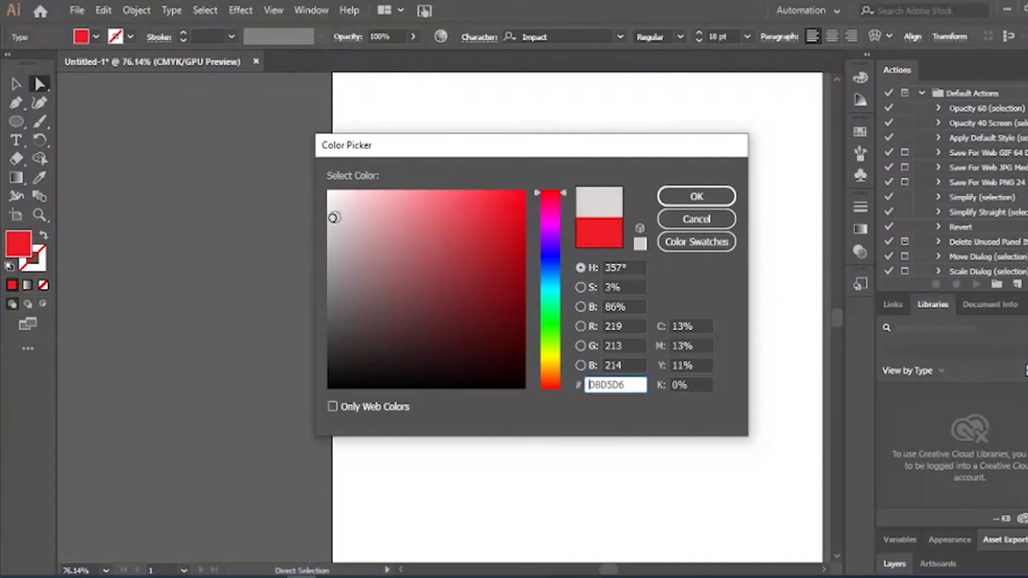
{"action": "left_click", "coordinate": [718, 198]}
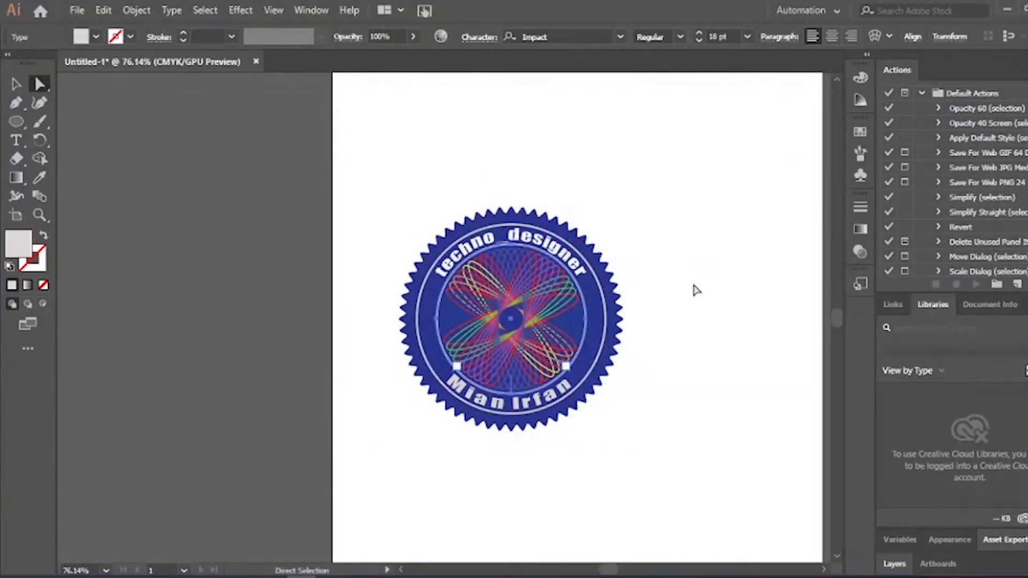
{"action": "left_click", "coordinate": [695, 290]}
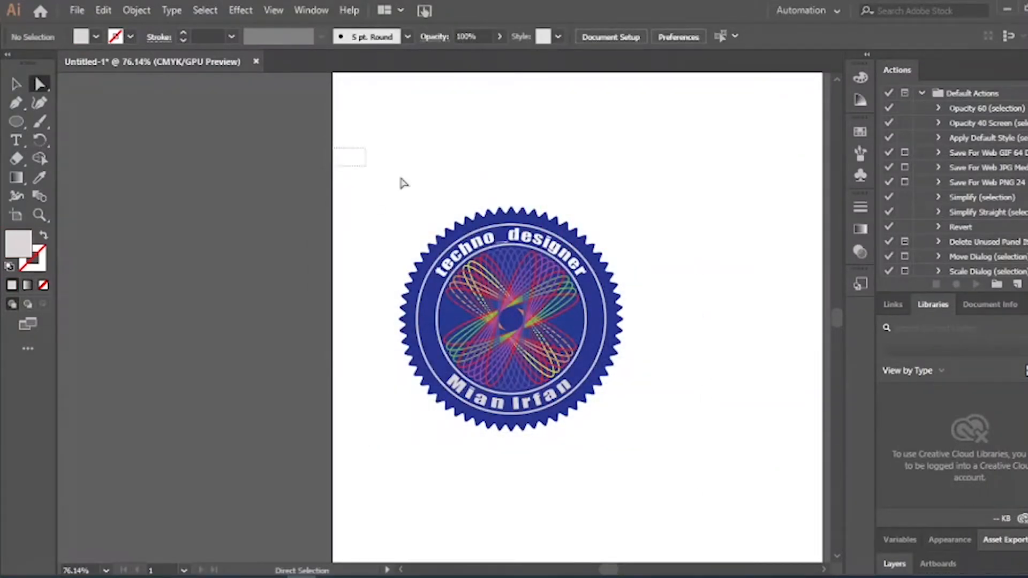
Move the whole badge slightly up and to the right
{"action": "left_click_drag", "start_coordinate": [404, 184], "coordinate": [769, 479]}
{"action": "left_click_drag", "start_coordinate": [493, 352], "coordinate": [554, 325]}
{"action": "left_click", "coordinate": [673, 431]}
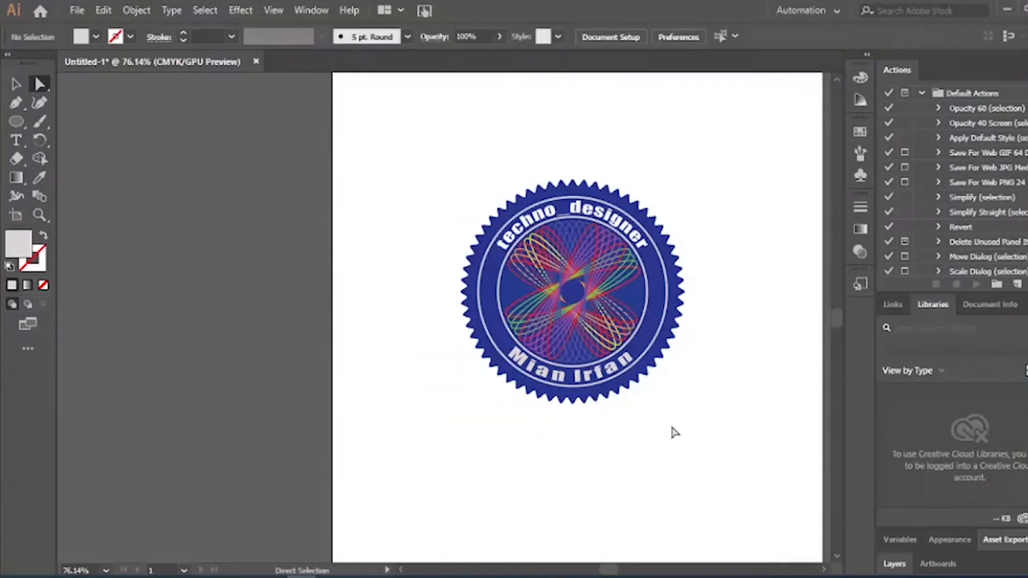
Give the rosette's horizontal ellipses near-white outlines
{"action": "left_click", "coordinate": [507, 289]}
{"action": "mouse_move", "coordinate": [512, 292]}
{"action": "left_mouse_down"}
{"action": "mouse_move", "coordinate": [511, 279]}
{"action": "mouse_move", "coordinate": [365, 223]}
{"action": "mouse_move", "coordinate": [328, 196]}
{"action": "left_mouse_up"}
{"action": "double_click", "coordinate": [44, 246]}
{"action": "left_click", "coordinate": [710, 201]}
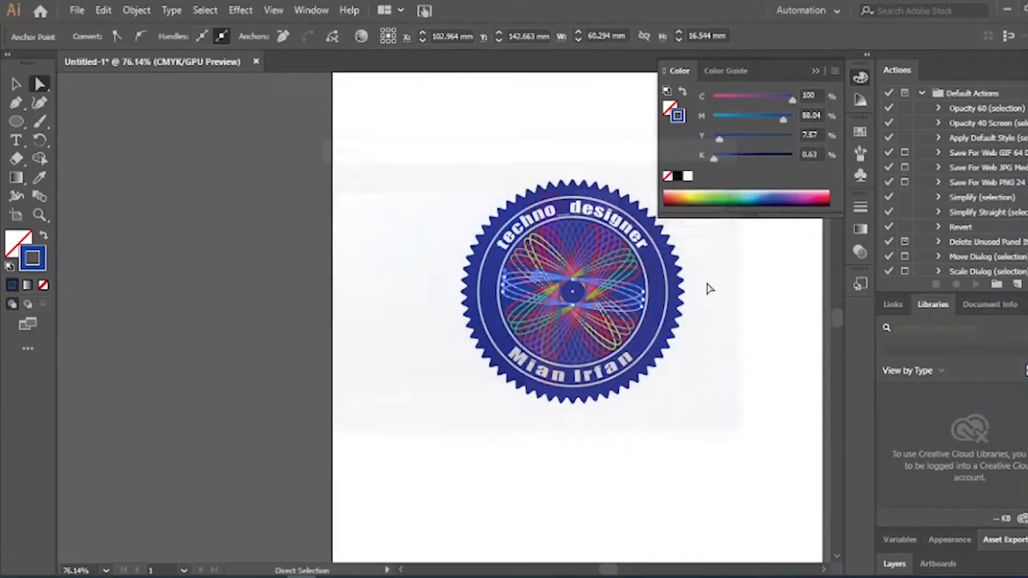
{"action": "left_click", "coordinate": [728, 367]}
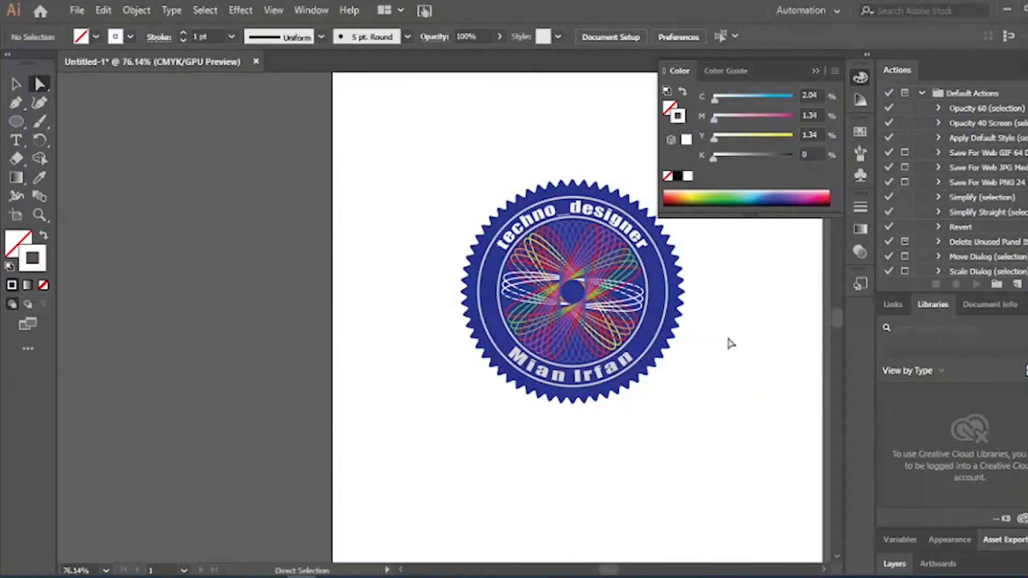
{"action": "left_click", "coordinate": [816, 71]}
Zoom in on the rosette and draw a star over its centre
{"action": "key", "text": "z"}
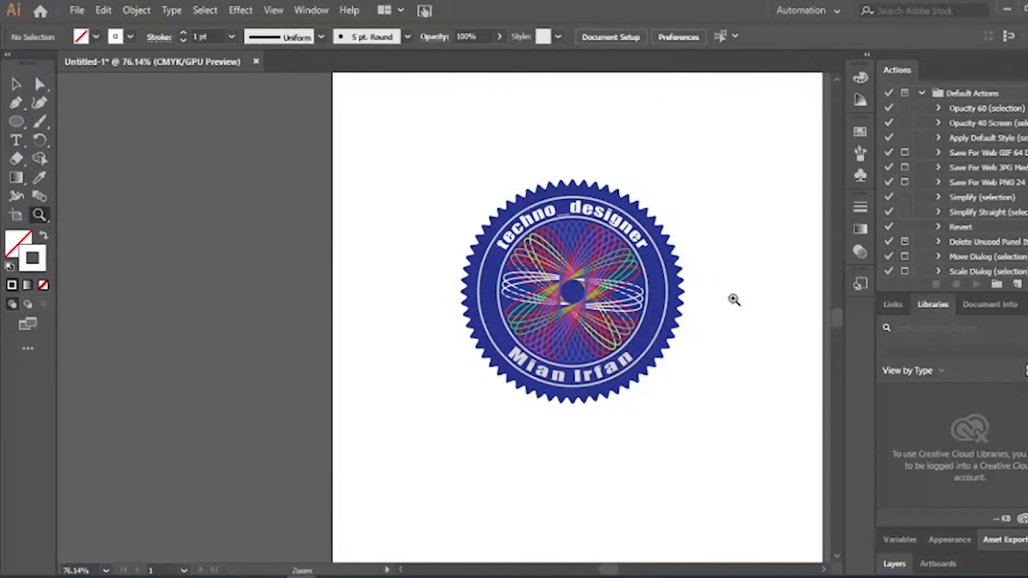
{"action": "left_click_drag", "start_coordinate": [596, 167], "coordinate": [792, 346]}
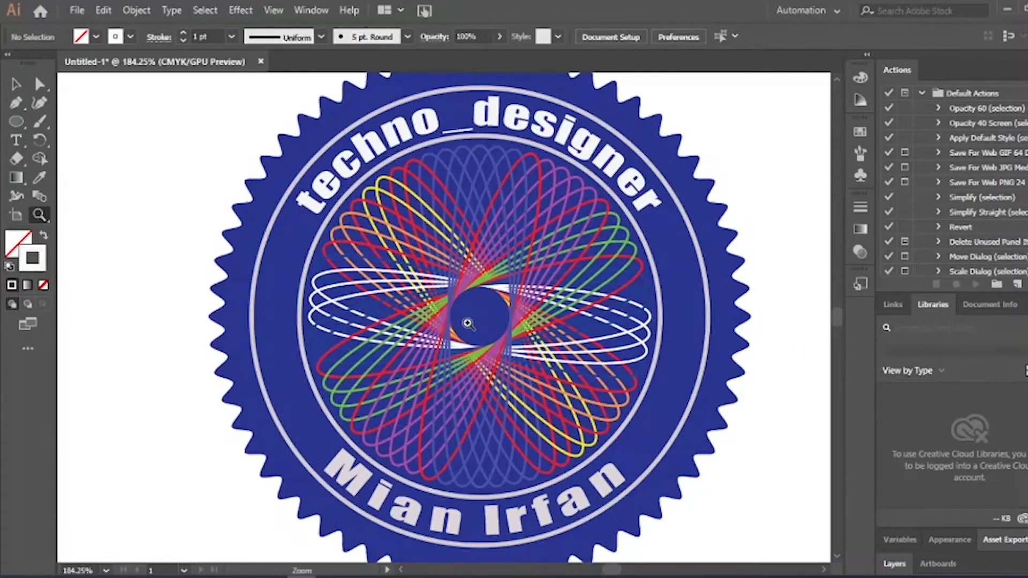
{"action": "left_click_drag", "start_coordinate": [467, 323], "coordinate": [535, 337]}
{"action": "key", "text": "v"}
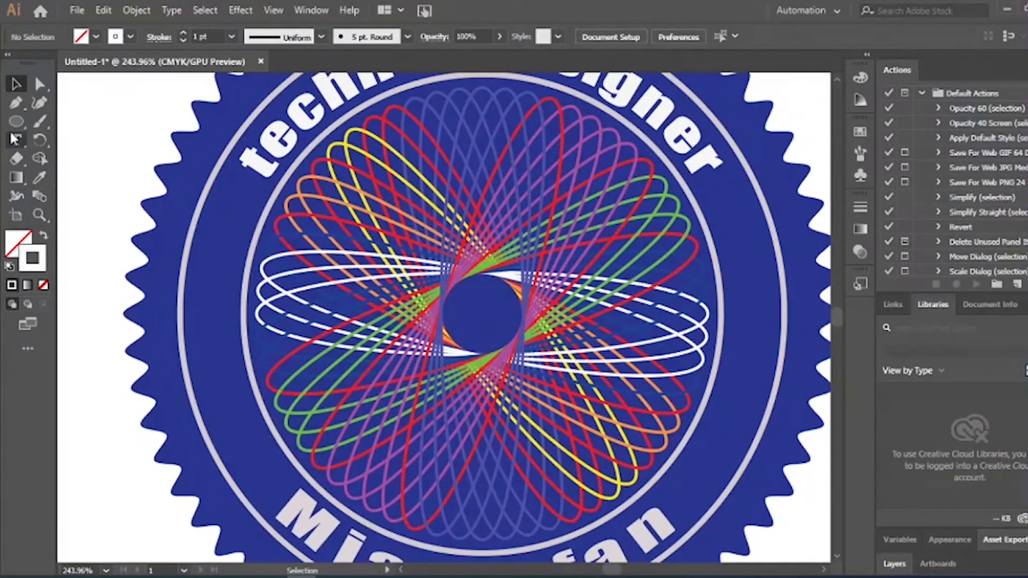
{"action": "left_click_drag", "start_coordinate": [16, 122], "coordinate": [83, 178]}
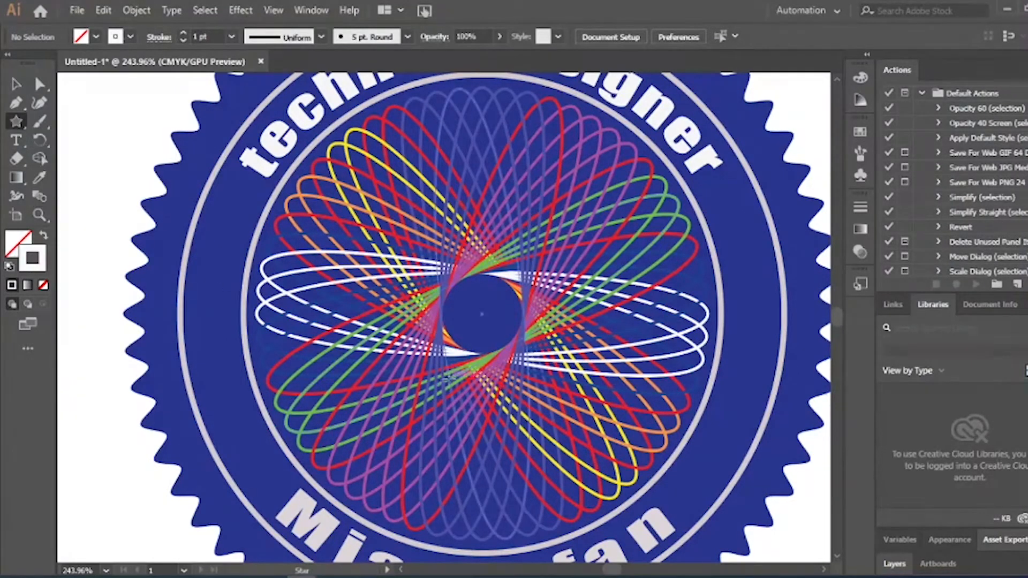
{"action": "left_click_drag", "start_coordinate": [481, 315], "coordinate": [547, 408]}
Give the star a green fill and shrink it to fit the central blue circle
{"action": "key", "text": "v"}
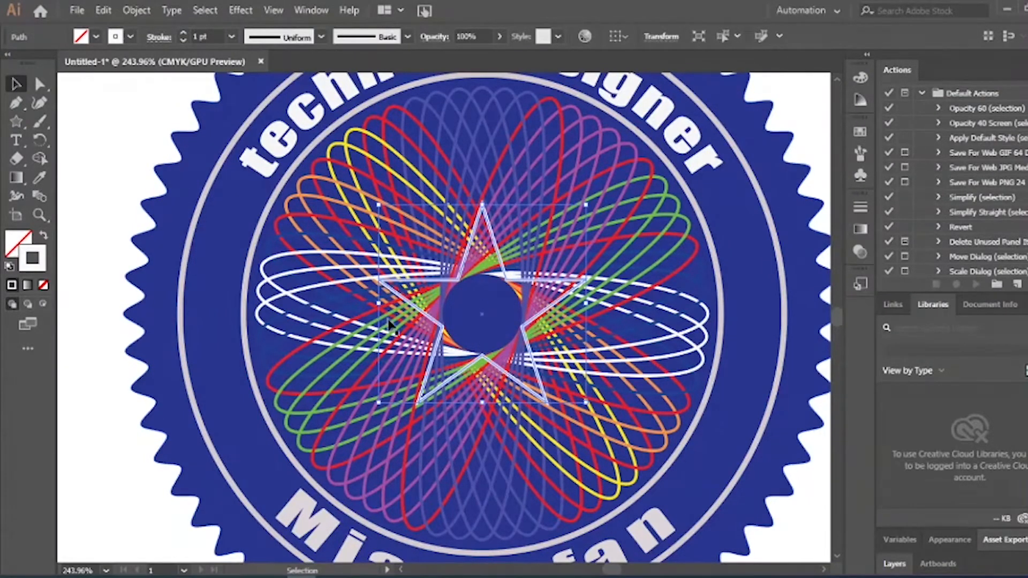
{"action": "left_click", "coordinate": [42, 237]}
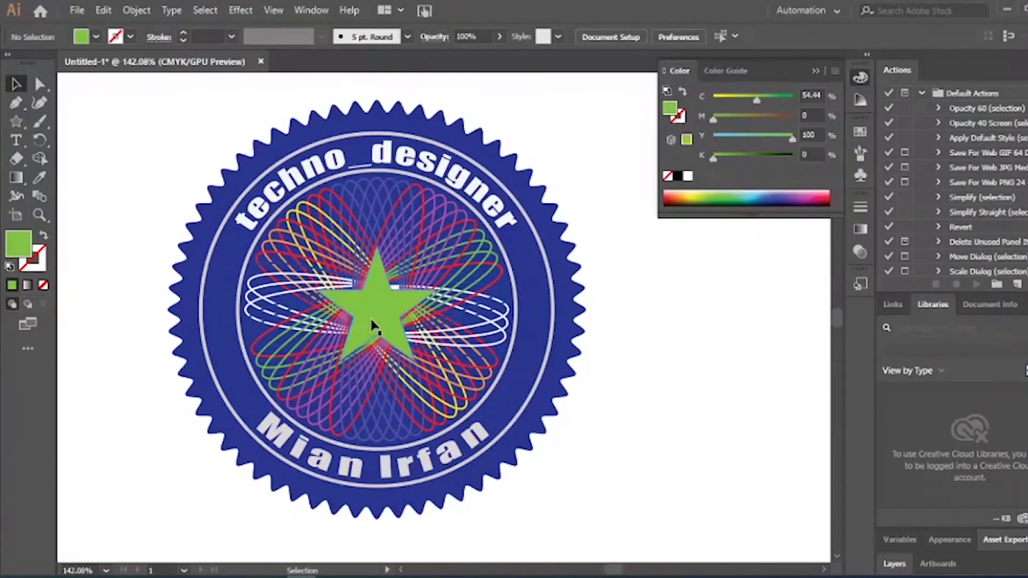
{"action": "left_click", "coordinate": [396, 338]}
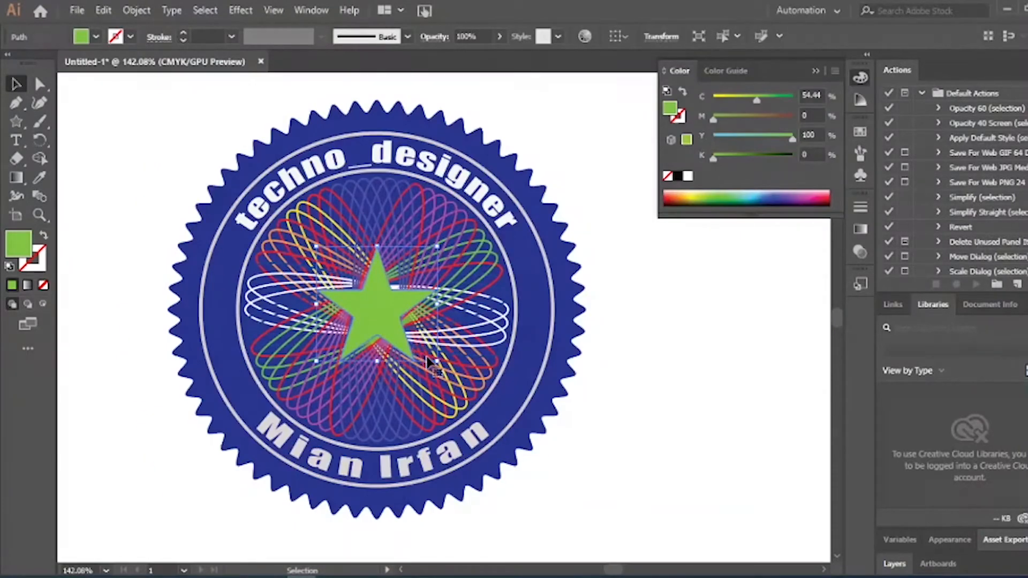
{"action": "left_click_drag", "start_coordinate": [431, 362], "coordinate": [419, 347]}
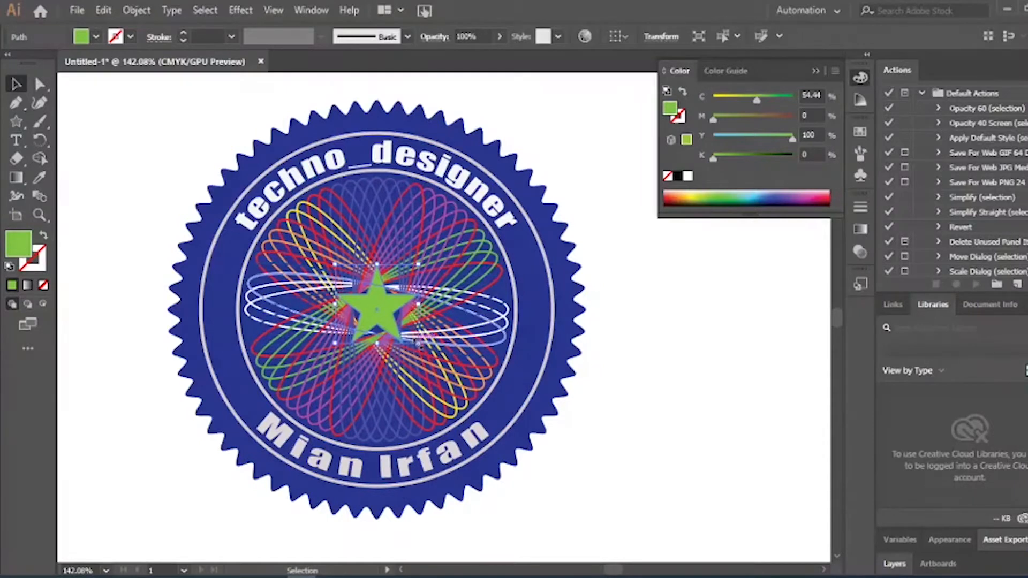
{"action": "left_click_drag", "start_coordinate": [419, 345], "coordinate": [378, 313]}
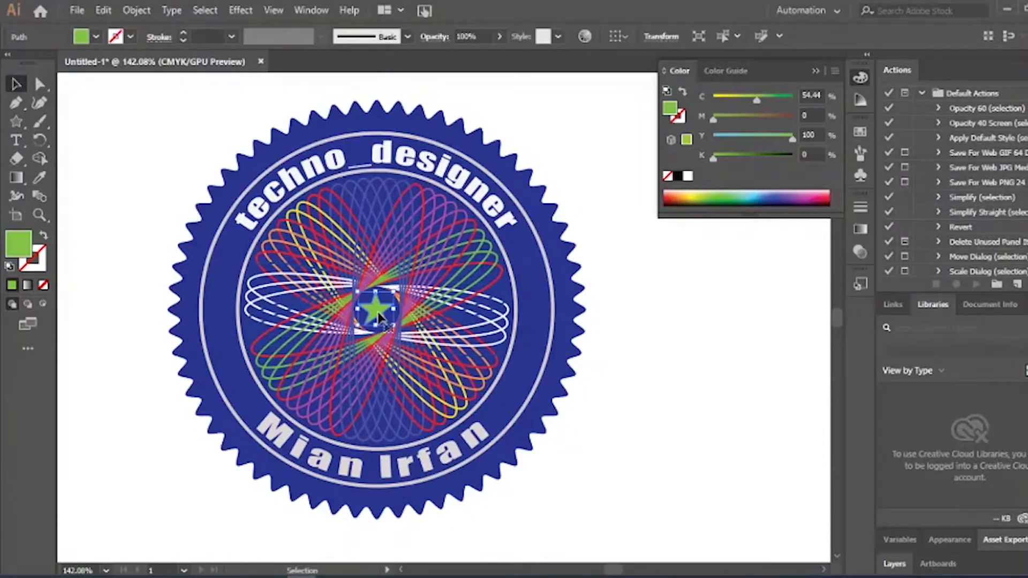
{"action": "left_click", "coordinate": [615, 413]}
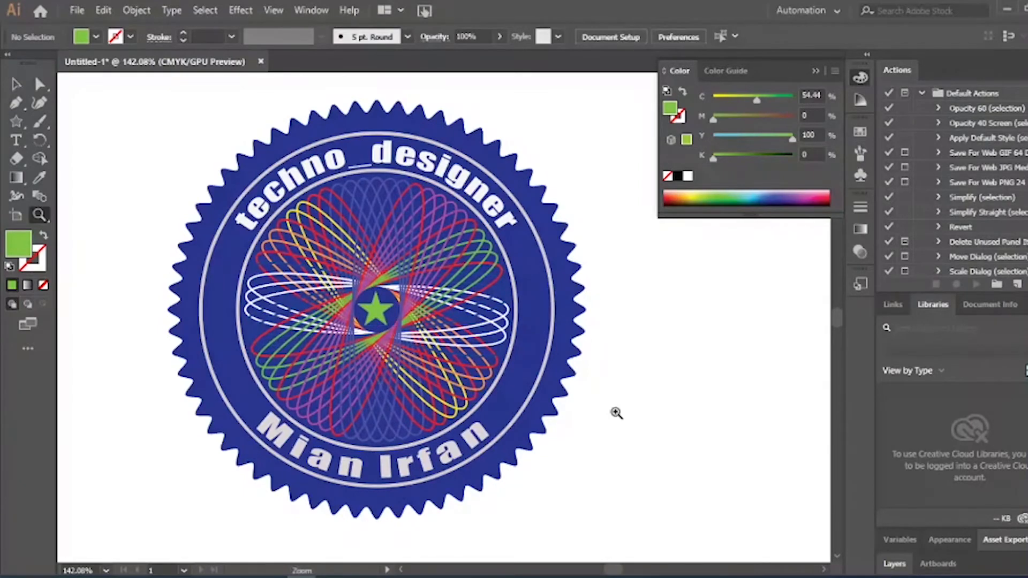
{"action": "left_click_drag", "start_coordinate": [442, 371], "coordinate": [423, 340]}
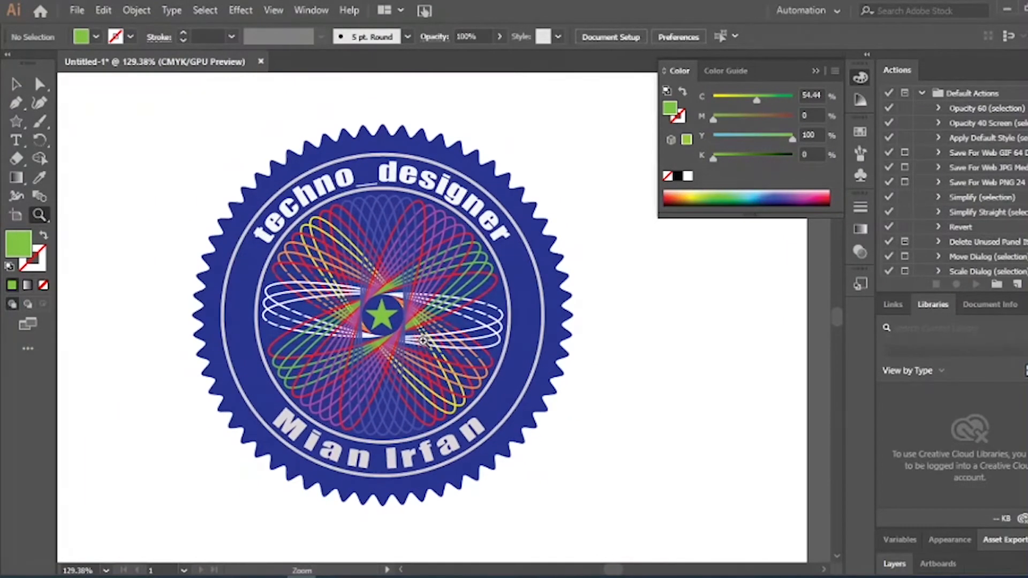
{"action": "left_click_drag", "start_coordinate": [477, 526], "coordinate": [477, 434]}
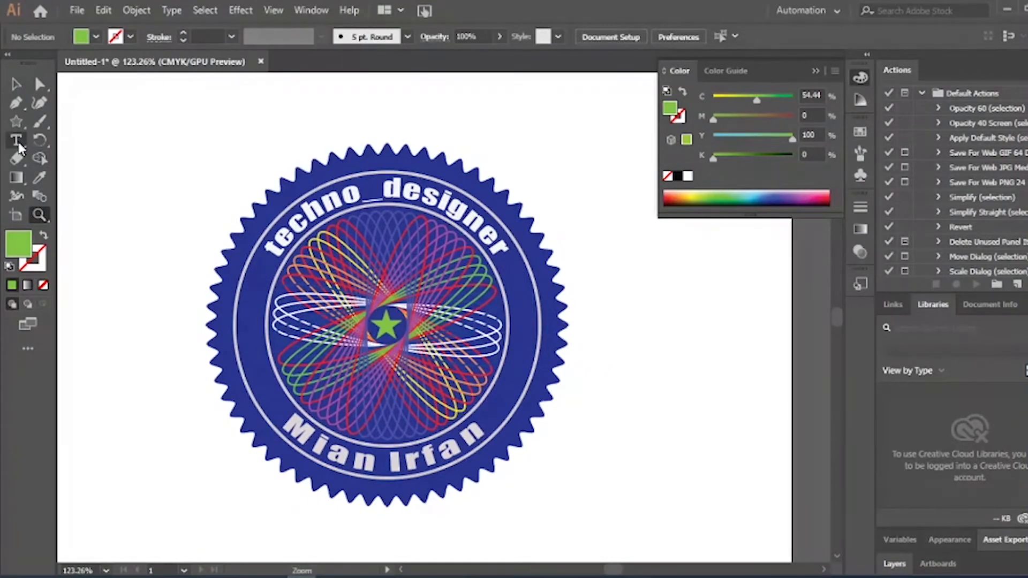
{"action": "left_click_drag", "start_coordinate": [16, 141], "coordinate": [66, 156]}
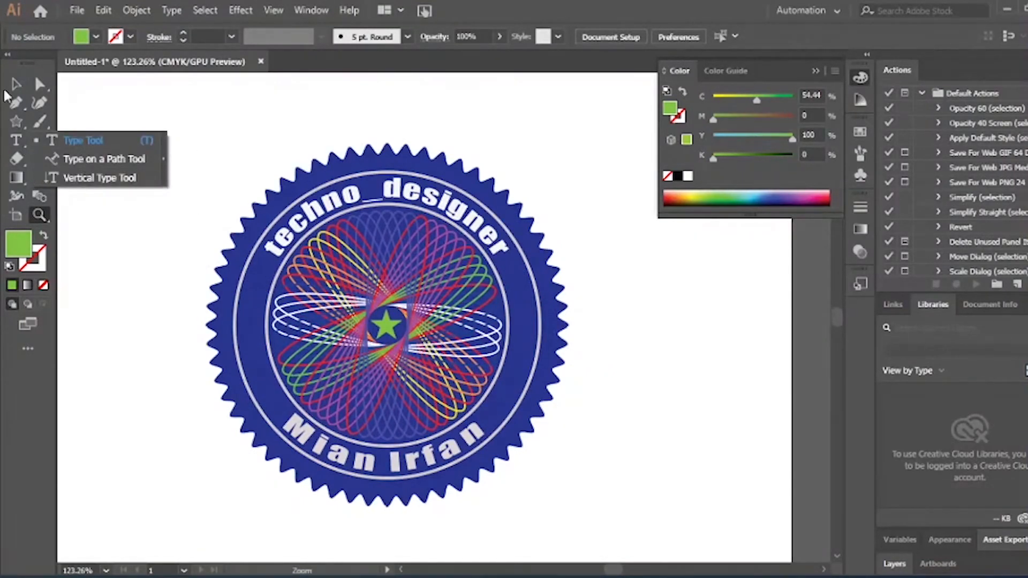
{"action": "left_click", "coordinate": [17, 87]}
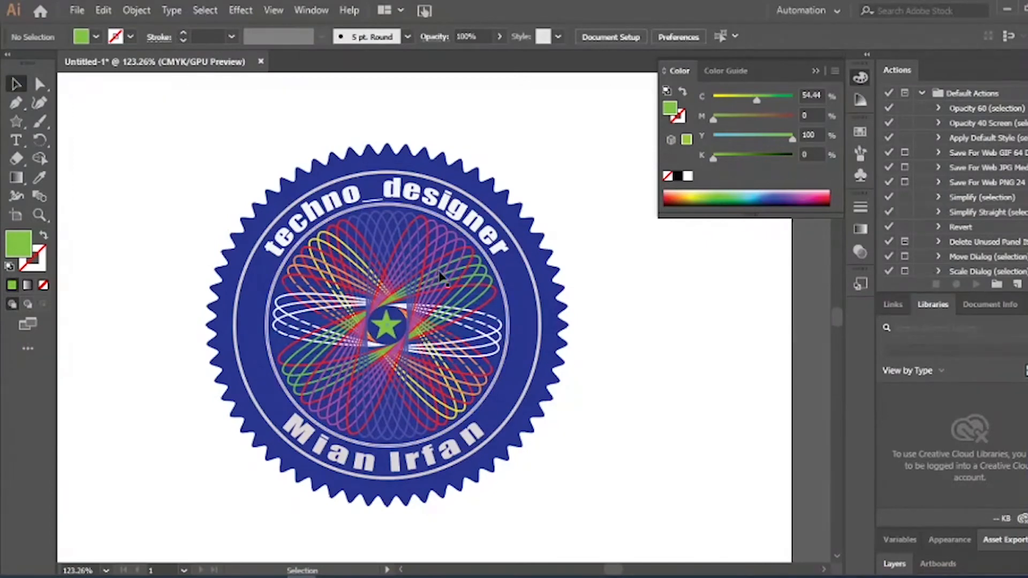